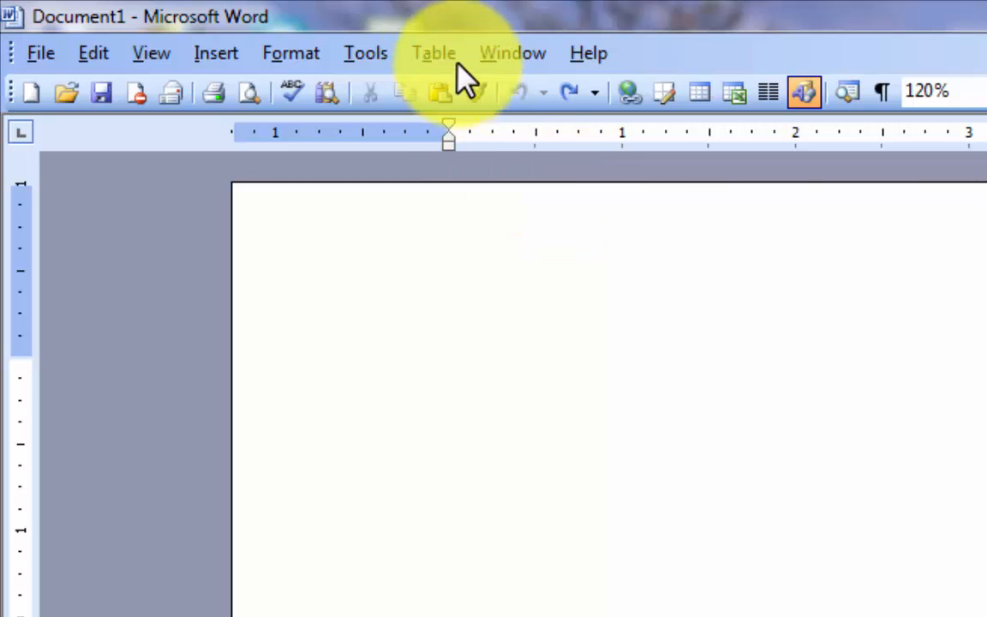
# Draw the outer border of a table about 6.25 by 2.25 inches using the single solid line style.
pyautogui.click(439, 53)
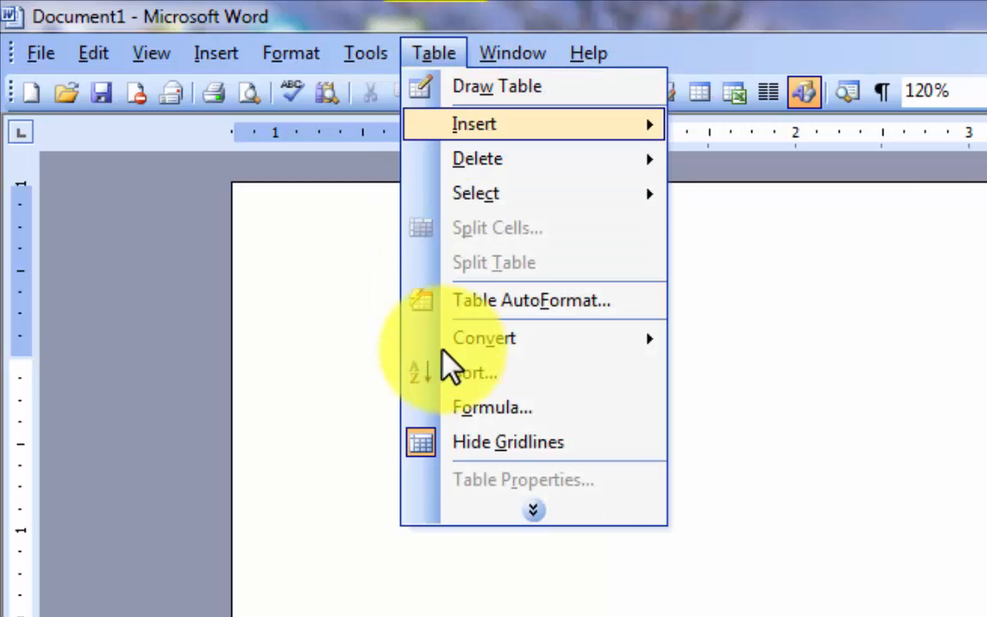
pyautogui.click(532, 511)
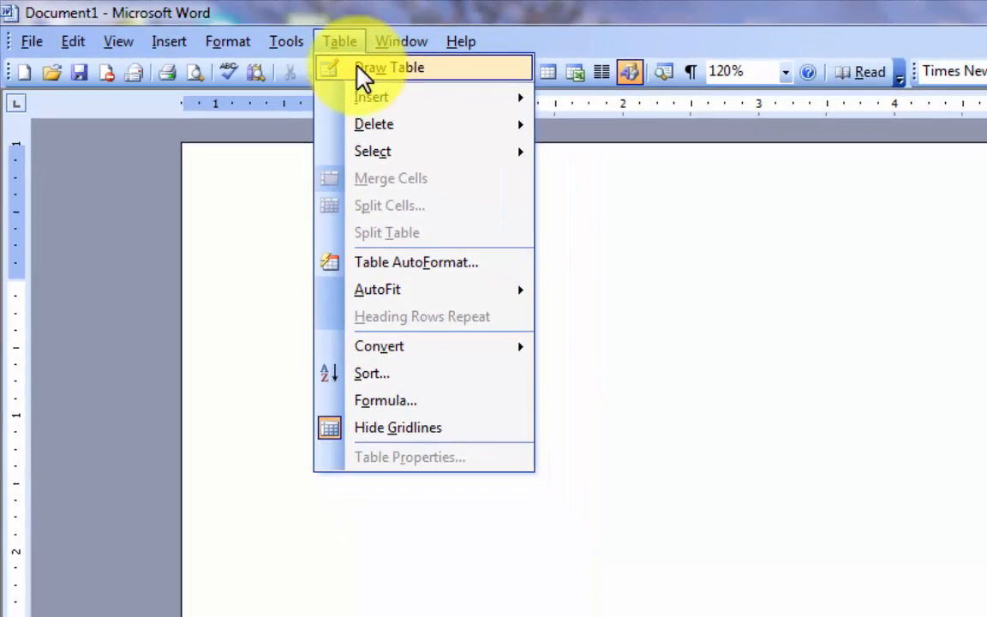
pyautogui.click(450, 86)
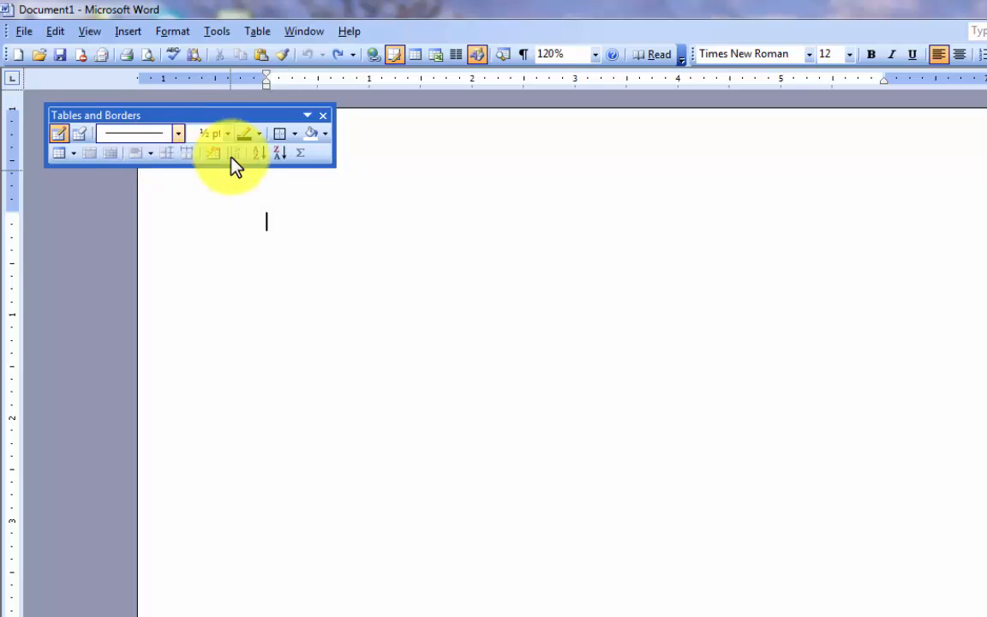
pyautogui.click(179, 134)
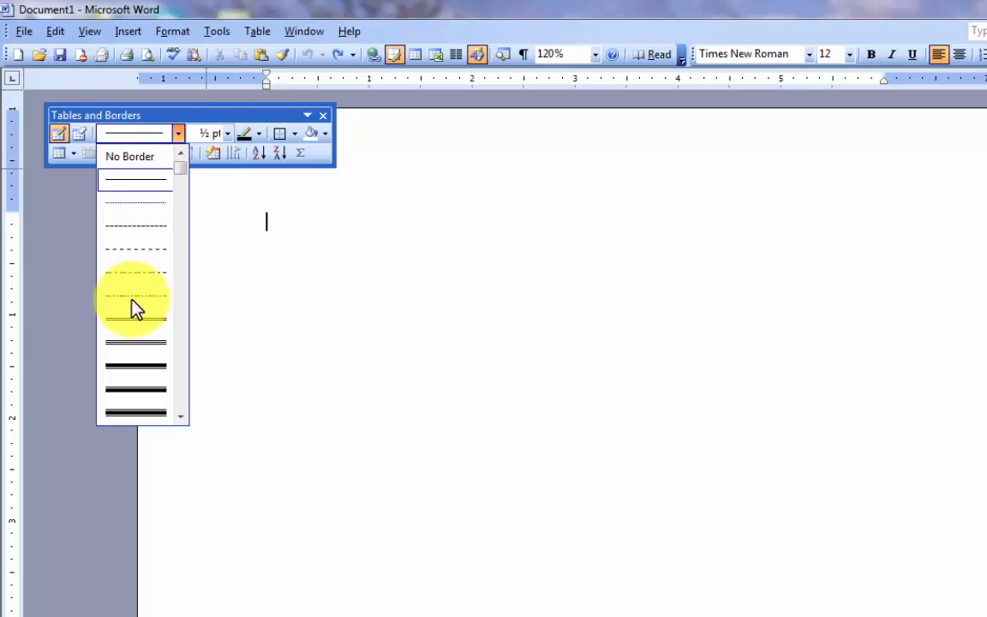
pyautogui.click(135, 182)
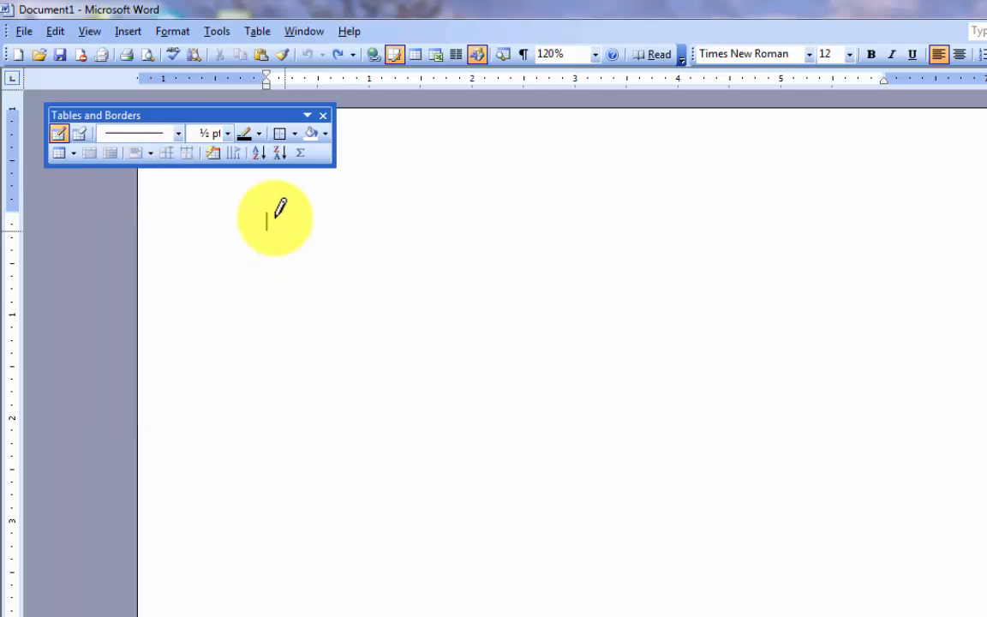
pyautogui.moveTo(398, 220)
pyautogui.mouseDown()
pyautogui.moveTo(624, 232)
pyautogui.moveTo(819, 437)
pyautogui.moveTo(923, 444)
pyautogui.mouseUp()
# Divide the drawn table into five columns and two rows with thin hand-drawn lines.
pyautogui.moveTo(366, 212)
pyautogui.mouseDown()
pyautogui.moveTo(387, 390)
pyautogui.moveTo(371, 429)
pyautogui.mouseUp()
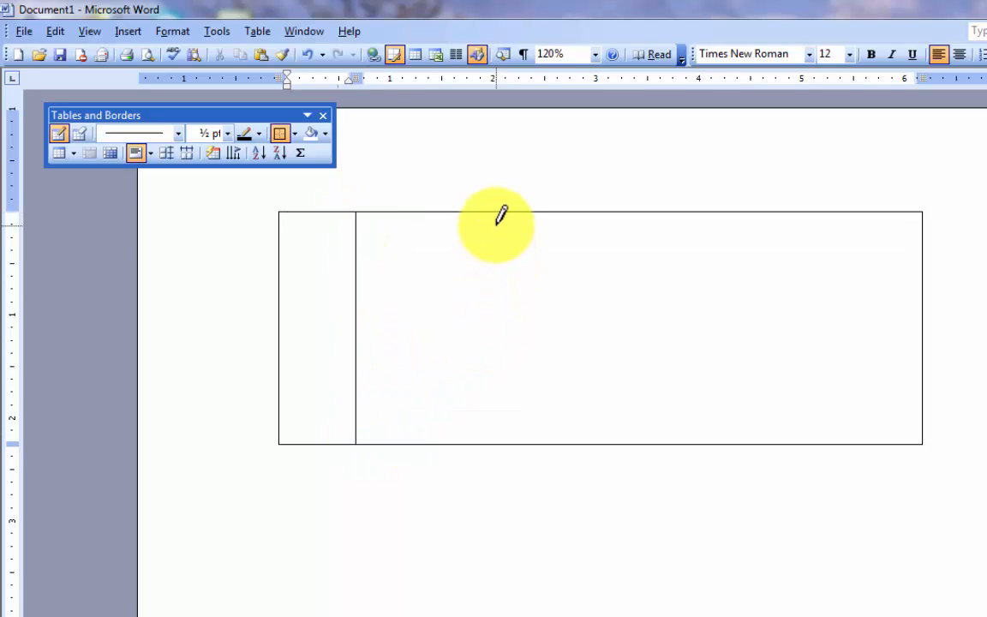
pyautogui.moveTo(498, 213); pyautogui.dragTo(498, 442)
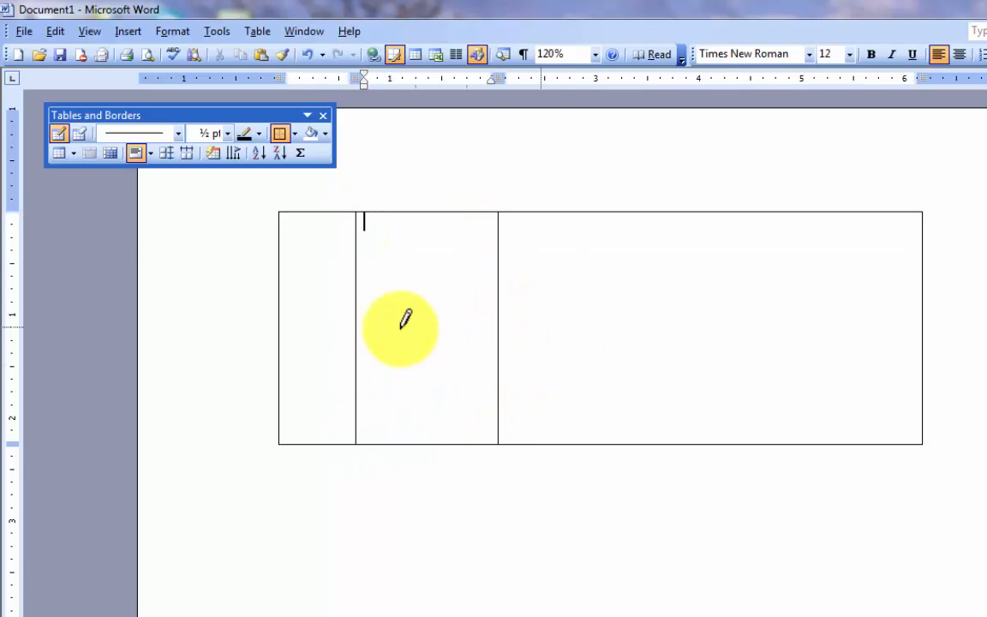
pyautogui.moveTo(286, 333)
pyautogui.mouseDown()
pyautogui.moveTo(775, 333)
pyautogui.moveTo(745, 333)
pyautogui.mouseUp()
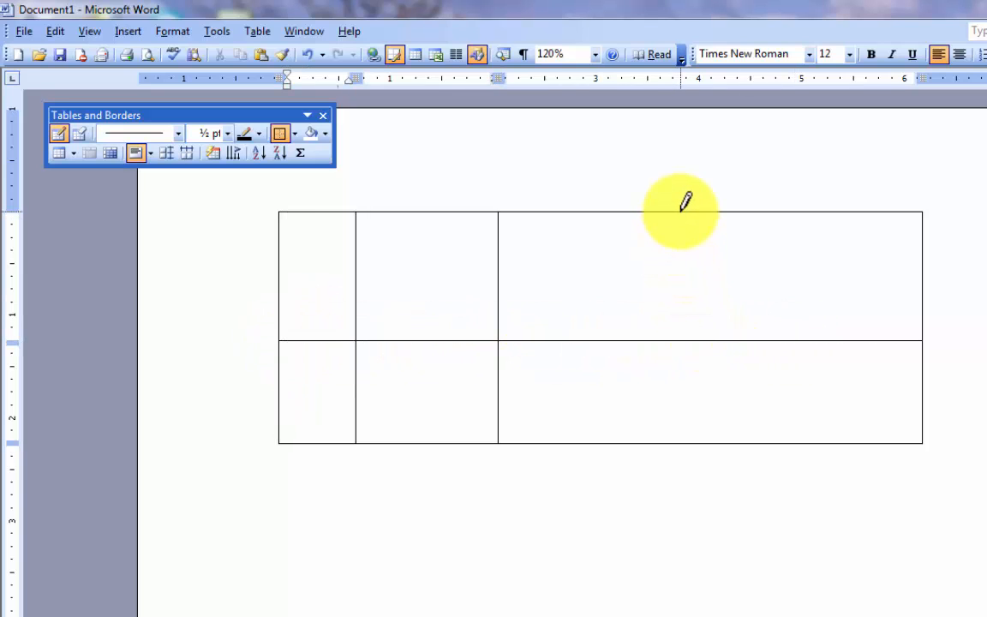
pyautogui.moveTo(684, 211)
pyautogui.mouseDown()
pyautogui.moveTo(701, 287)
pyautogui.moveTo(693, 433)
pyautogui.mouseUp()
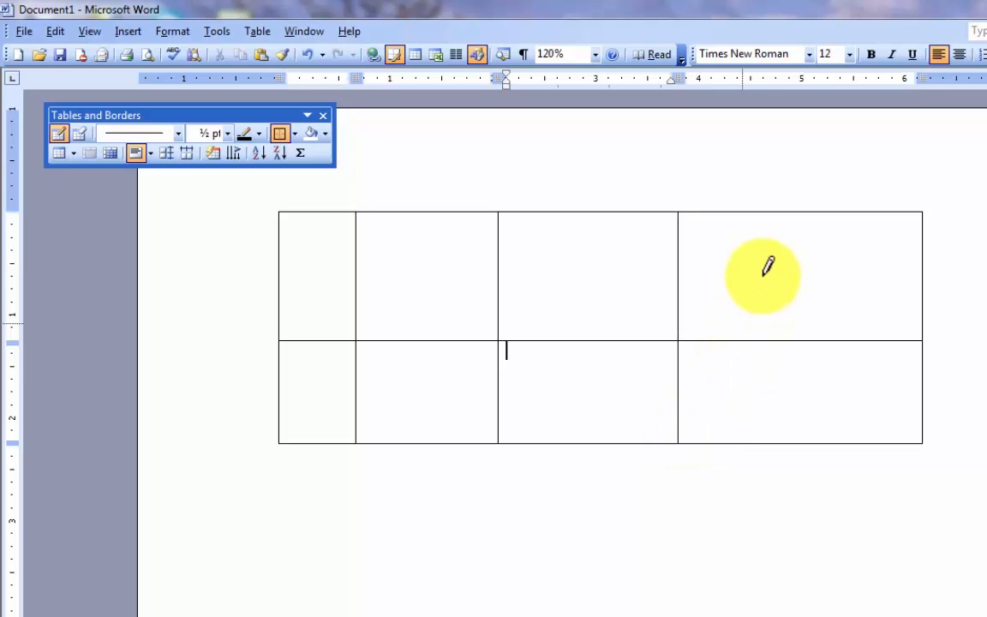
pyautogui.moveTo(783, 213)
pyautogui.mouseDown()
pyautogui.moveTo(821, 368)
pyautogui.moveTo(819, 435)
pyautogui.moveTo(802, 435)
pyautogui.moveTo(821, 432)
pyautogui.mouseUp()
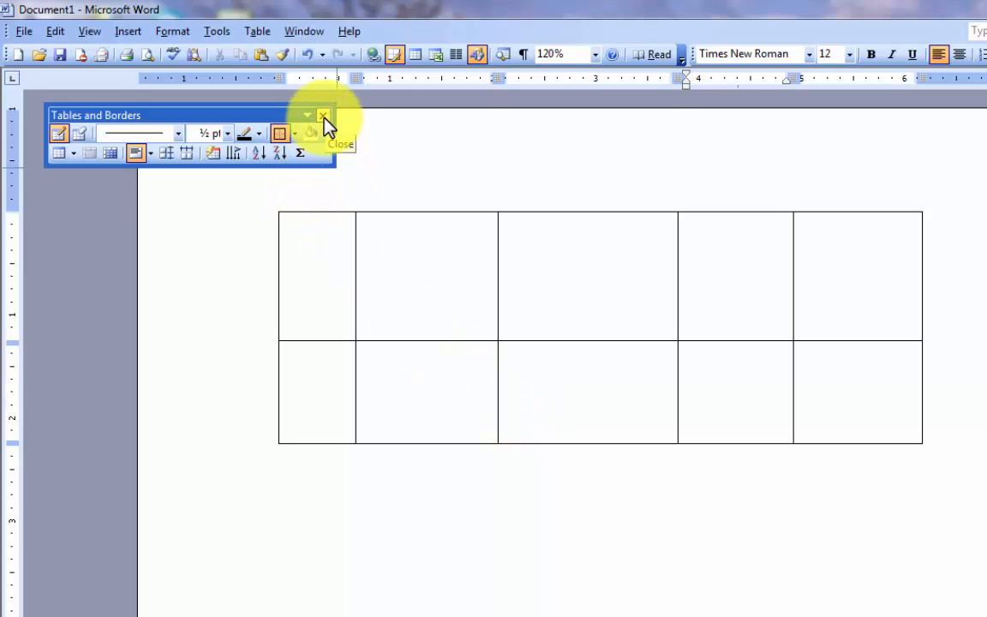
# Draw 4 ½ pt vertical lines through the second and third columns of the drawn table.
pyautogui.click(260, 31)
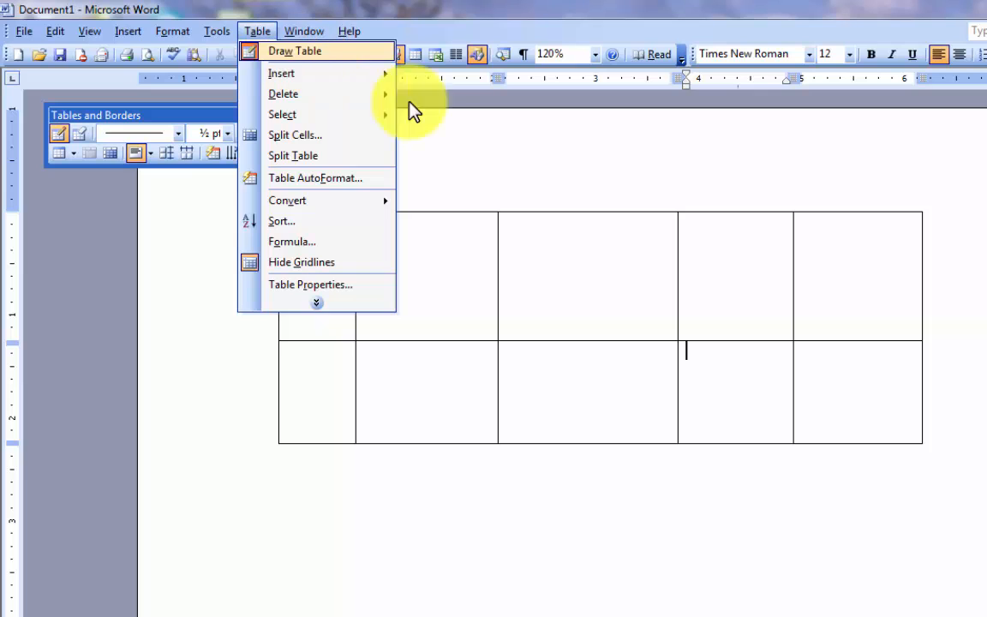
pyautogui.click(634, 475)
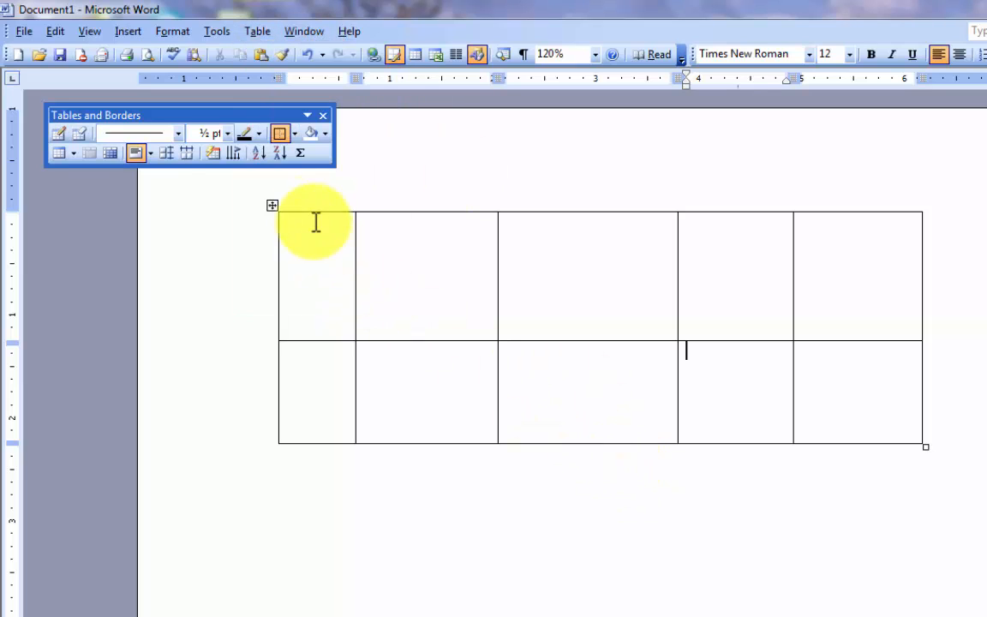
pyautogui.click(228, 136)
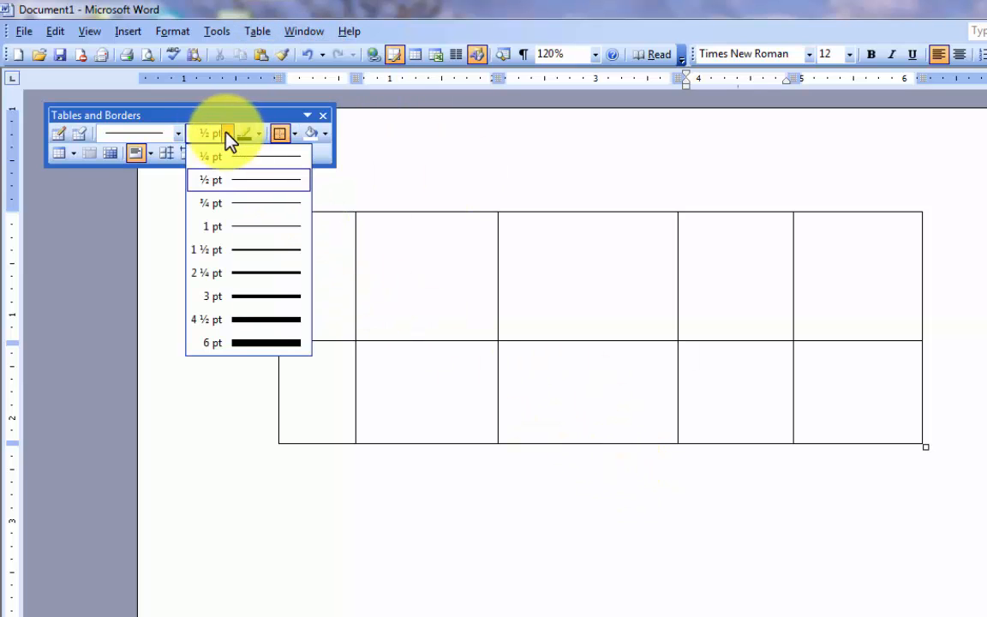
pyautogui.click(260, 320)
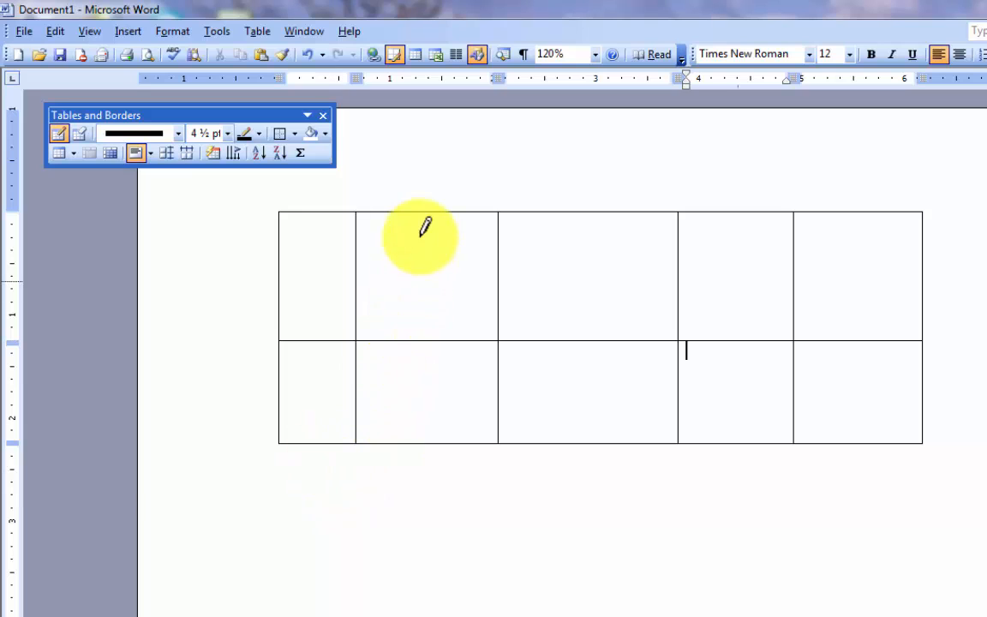
pyautogui.moveTo(421, 212); pyautogui.dragTo(421, 442)
pyautogui.moveTo(576, 212); pyautogui.dragTo(596, 405)
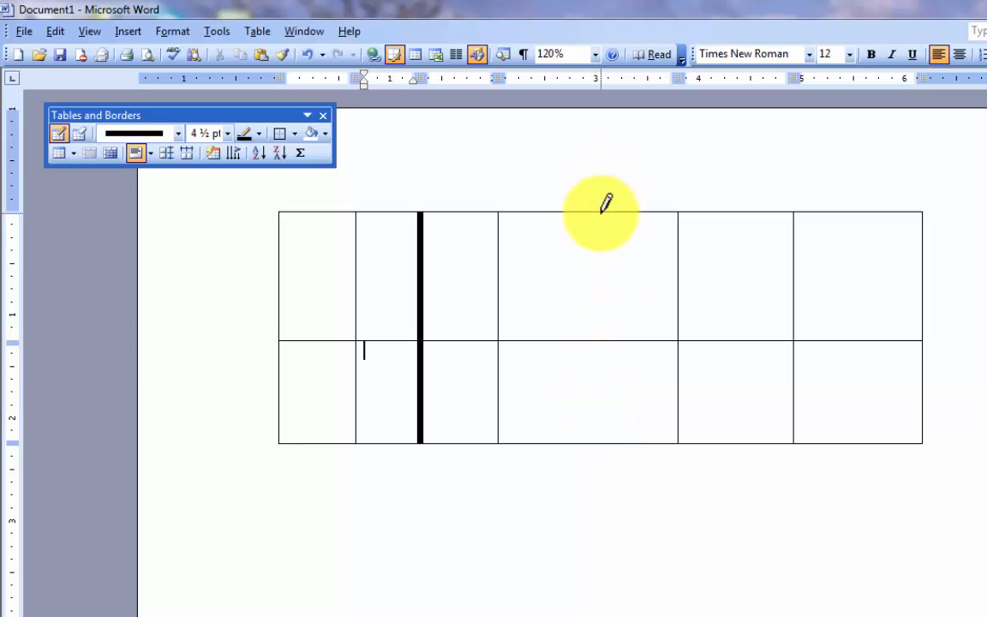
pyautogui.moveTo(602, 212); pyautogui.dragTo(611, 393)
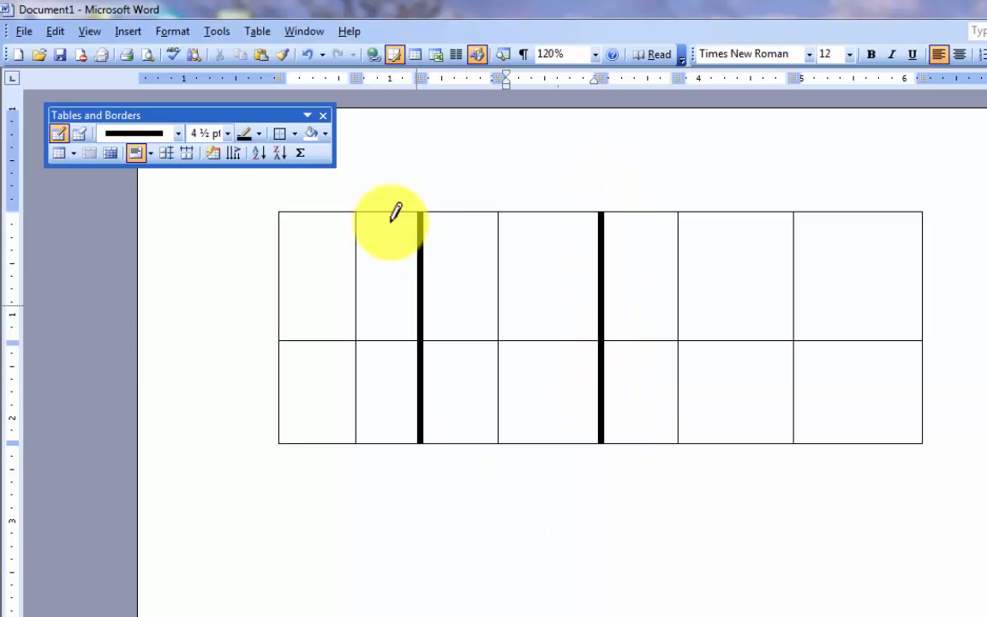
# Leave table drawing and delete the whole hand-drawn table from the page.
pyautogui.click(323, 115)
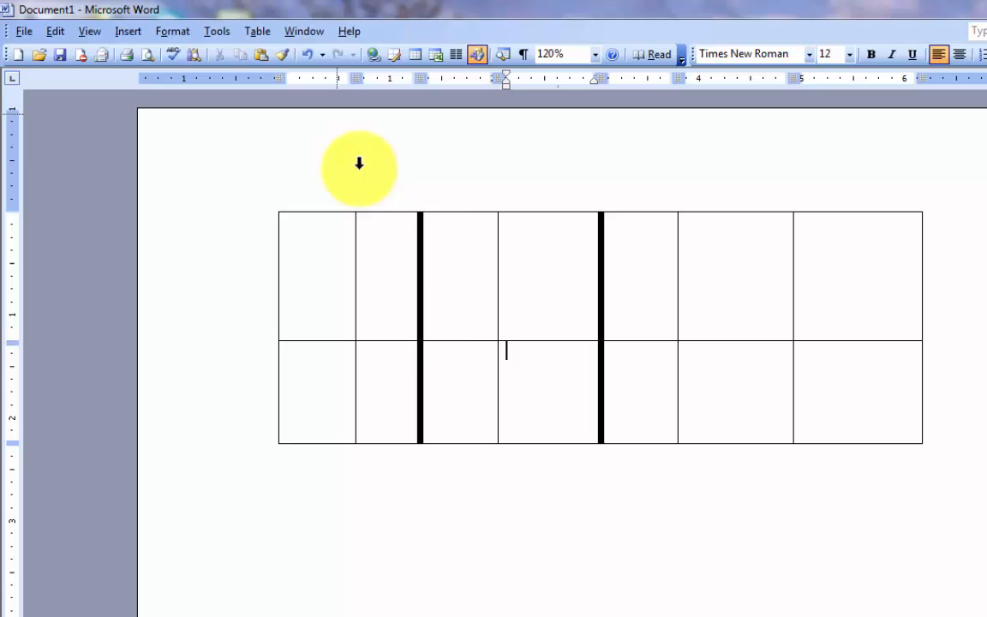
pyautogui.click(548, 490)
pyautogui.press('Delete')
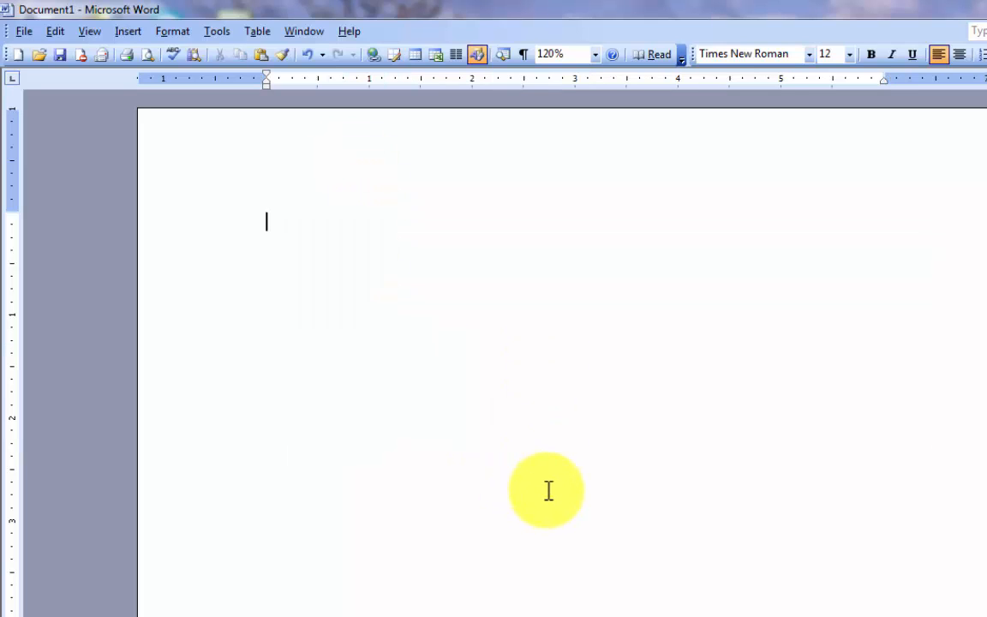
# Insert a table with 3 columns and 20 rows, keeping the automatic fixed column width.
pyautogui.click(256, 33)
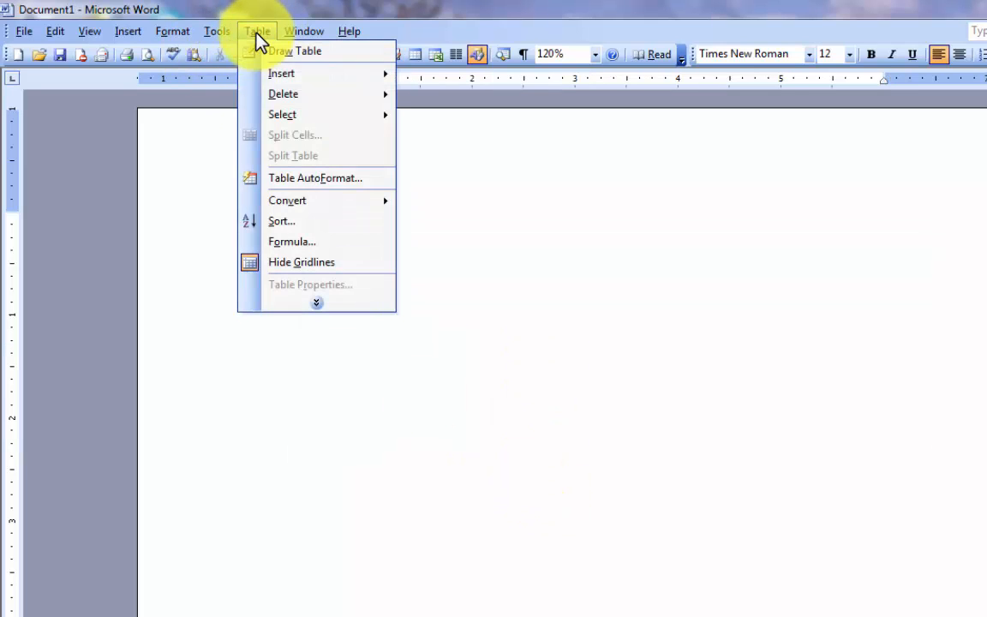
pyautogui.moveTo(354, 76)
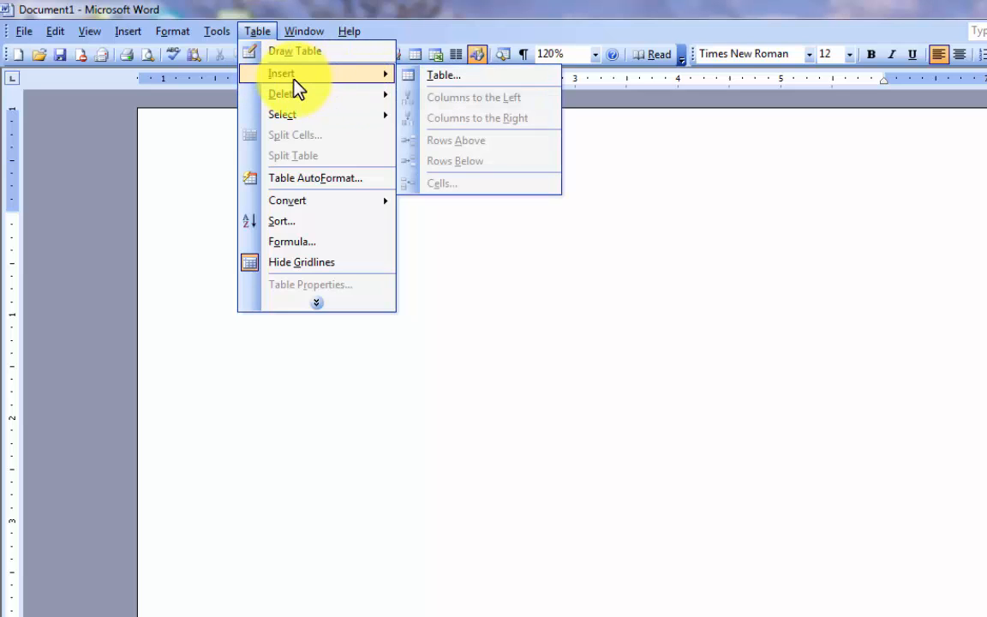
pyautogui.click(443, 76)
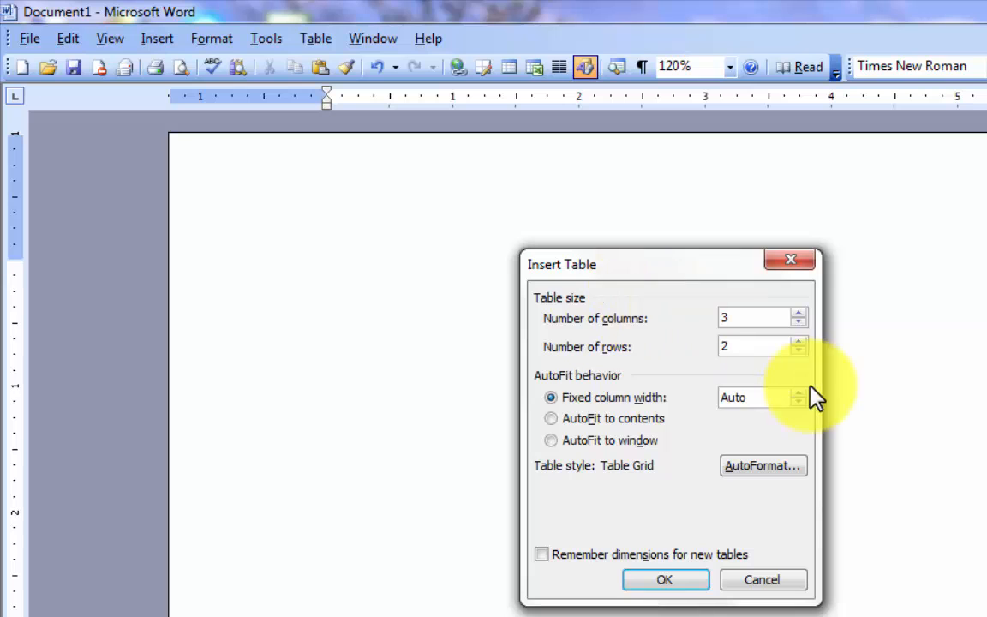
pyautogui.moveTo(748, 347); pyautogui.dragTo(696, 349)
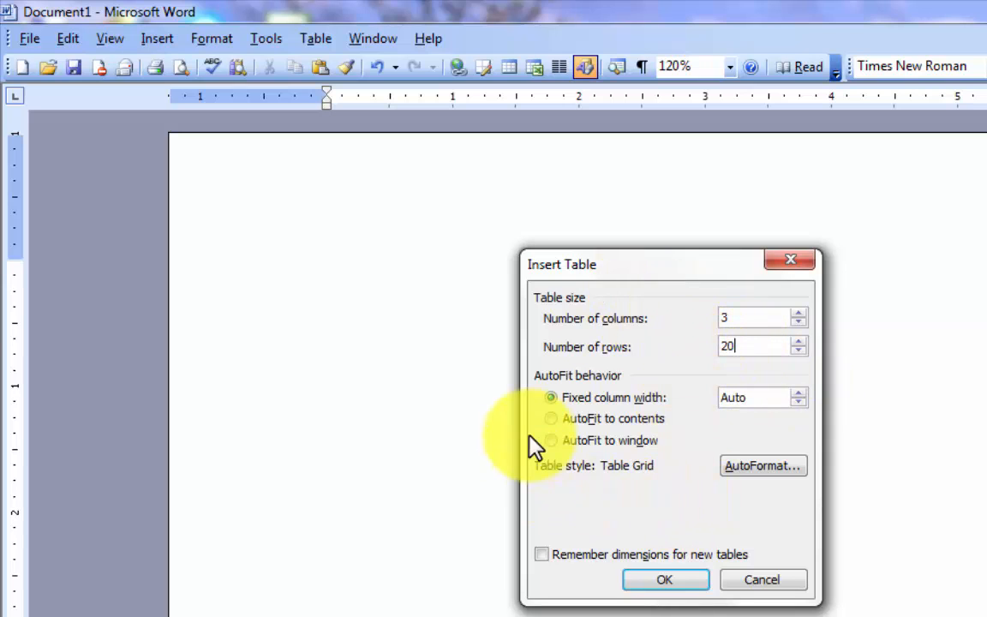
pyautogui.click(639, 580)
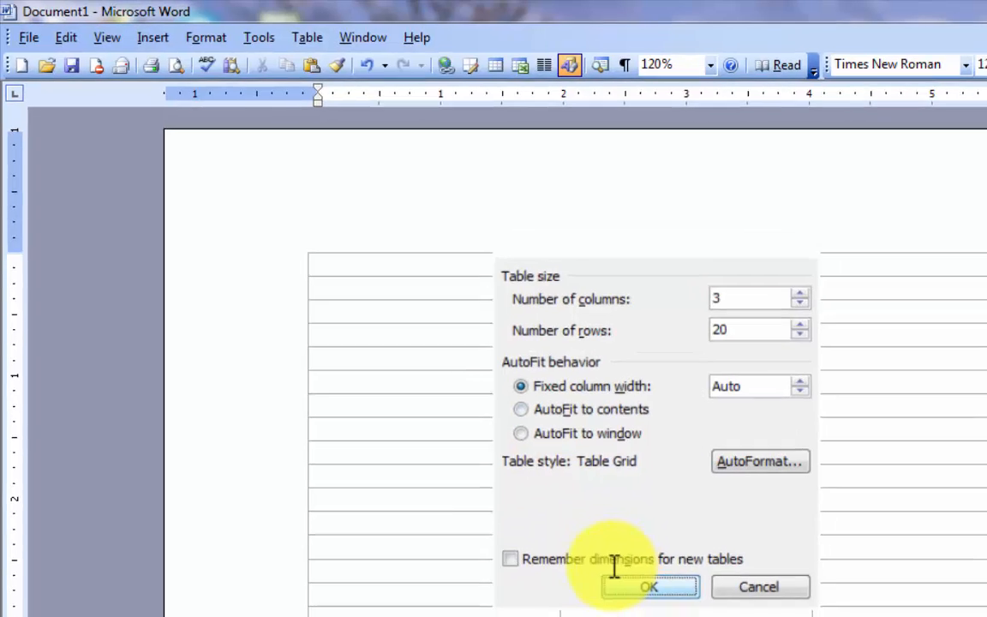
# Enter the headings Sr no, Name and Year, and fill three rows numbered 1 to 3 with first names and the years 2003, 2004 and 2005.
pyautogui.scroll(-5, 506, 429)
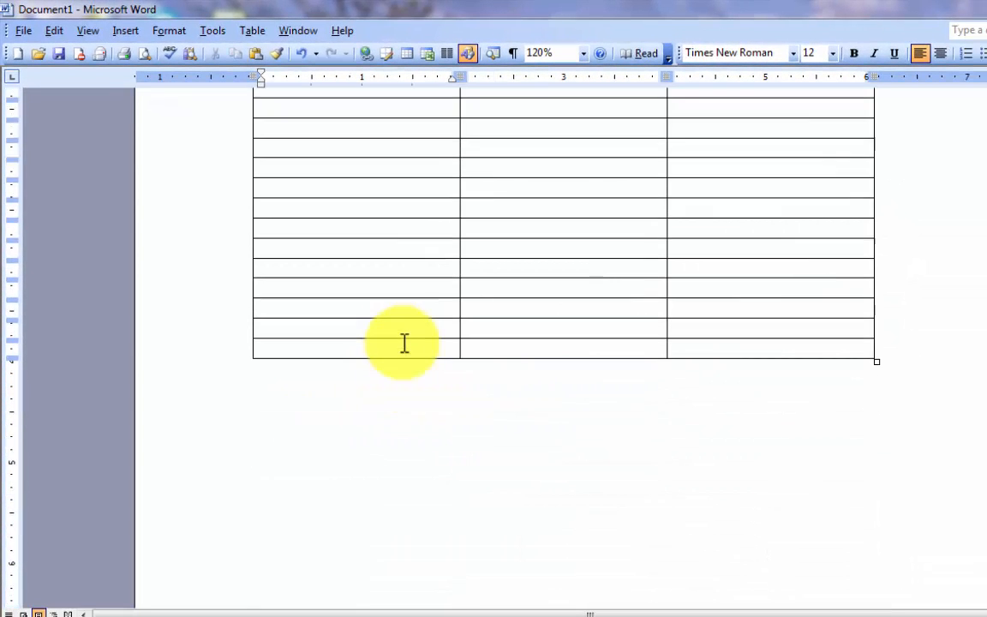
pyautogui.scroll(5, 405, 344)
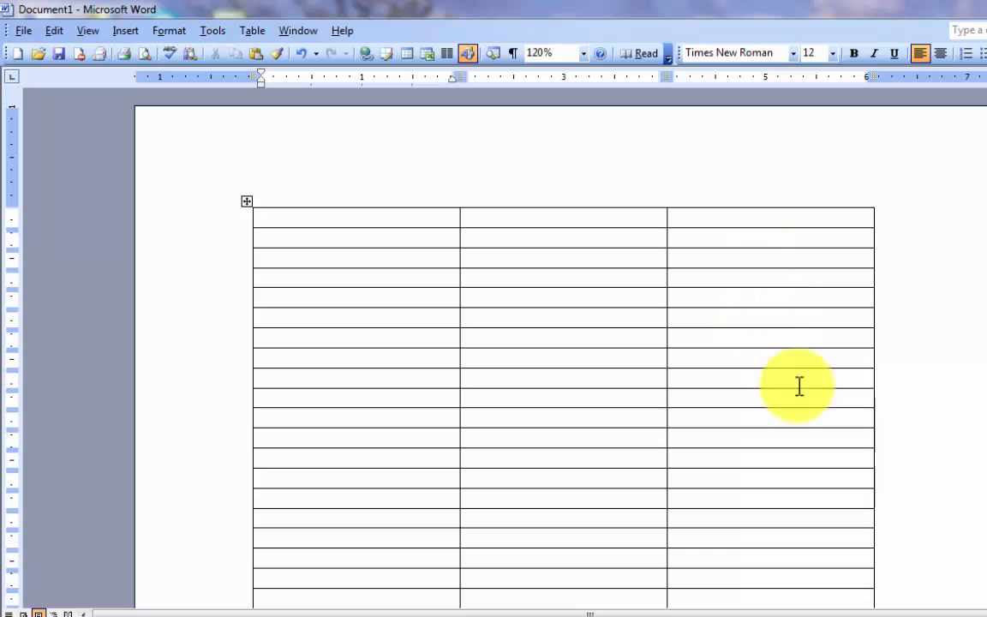
pyautogui.scroll(-3, 512, 508)
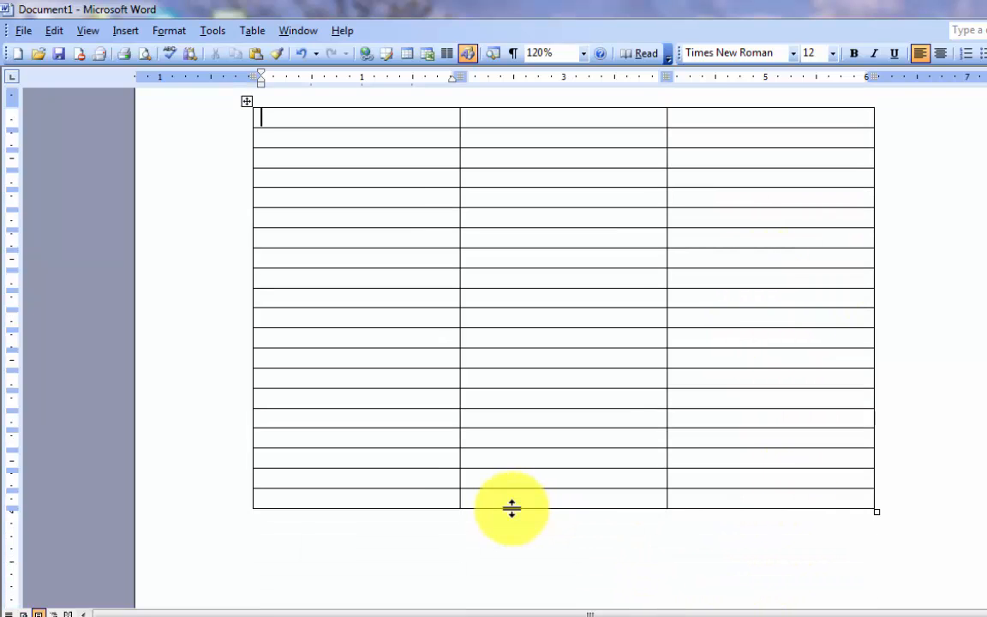
pyautogui.scroll(1, 459, 483)
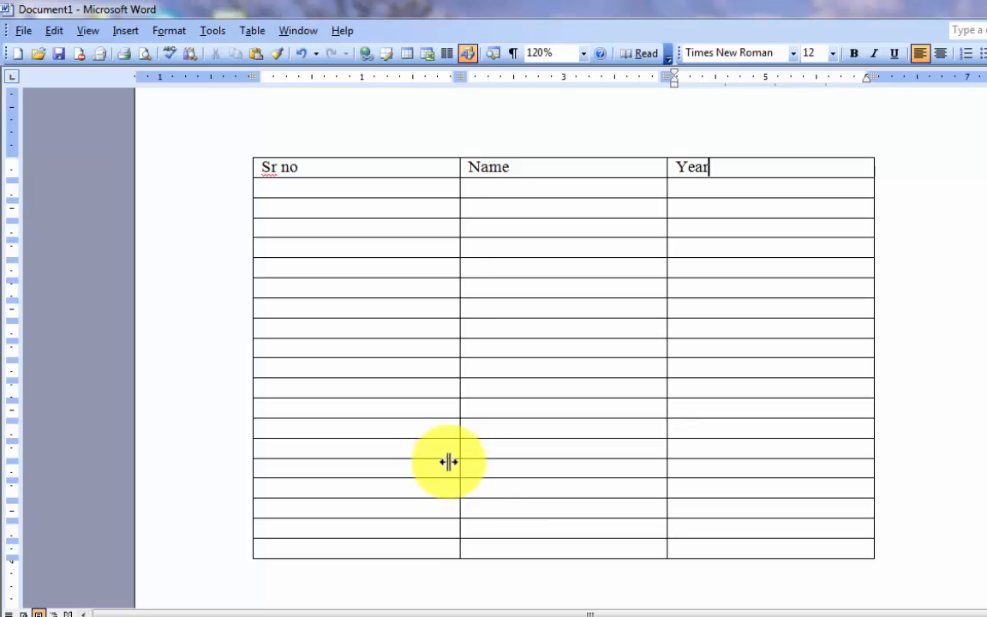
pyautogui.click(327, 194)
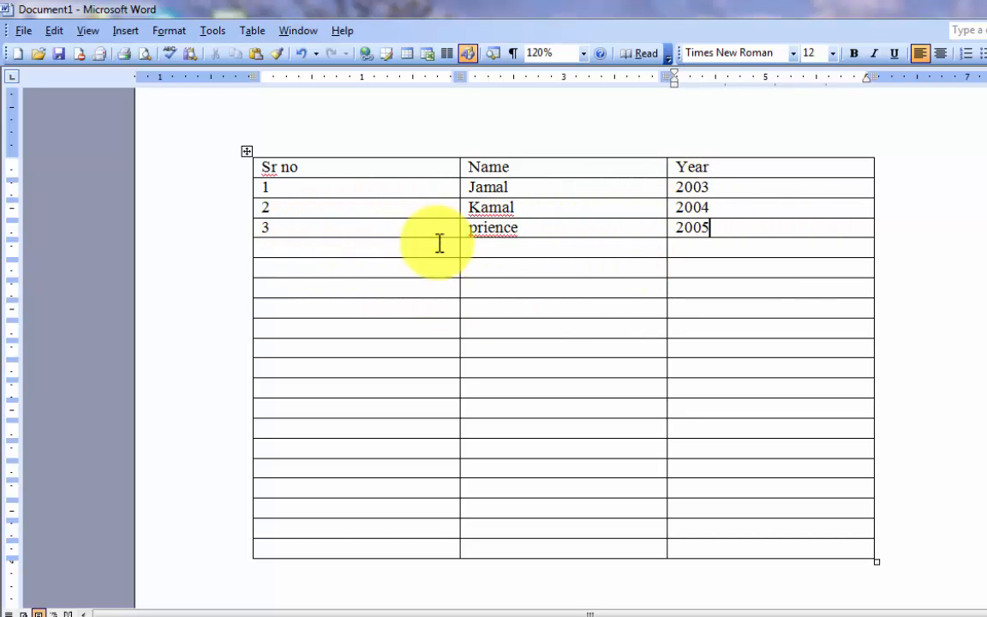
pyautogui.click(253, 31)
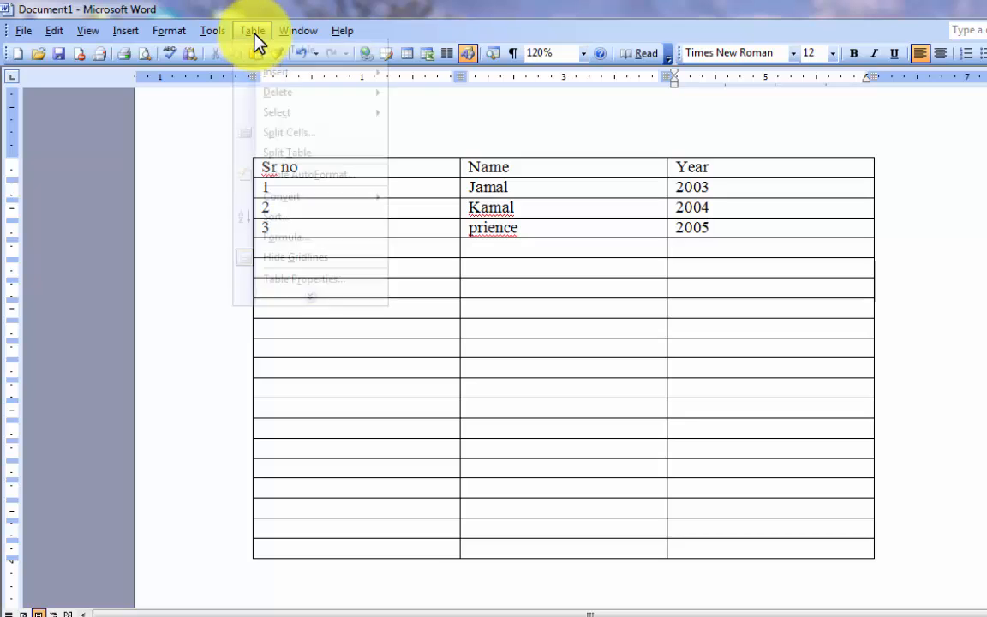
pyautogui.moveTo(372, 74)
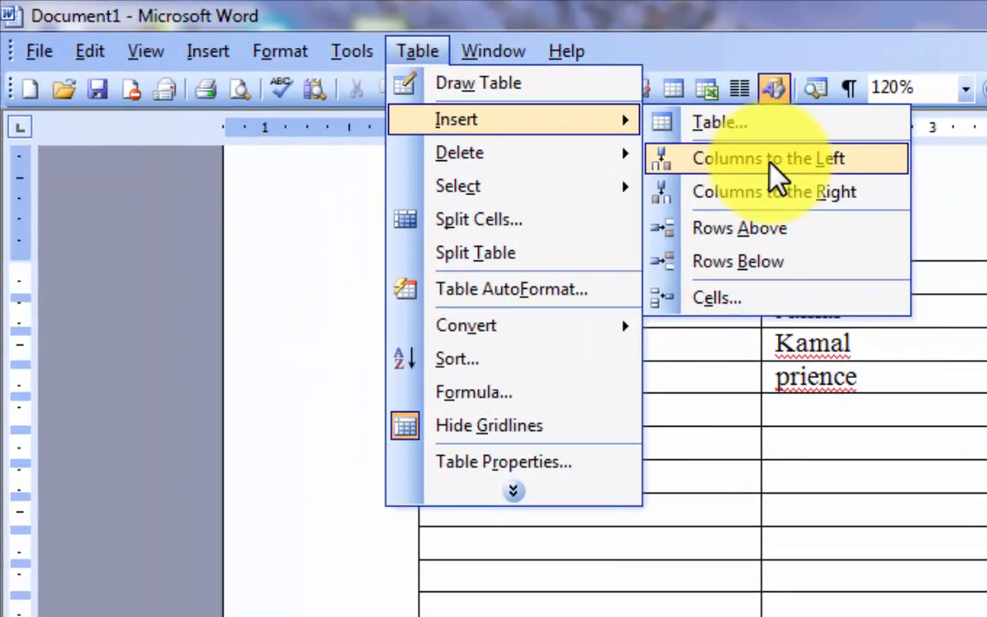
pyautogui.click(946, 370)
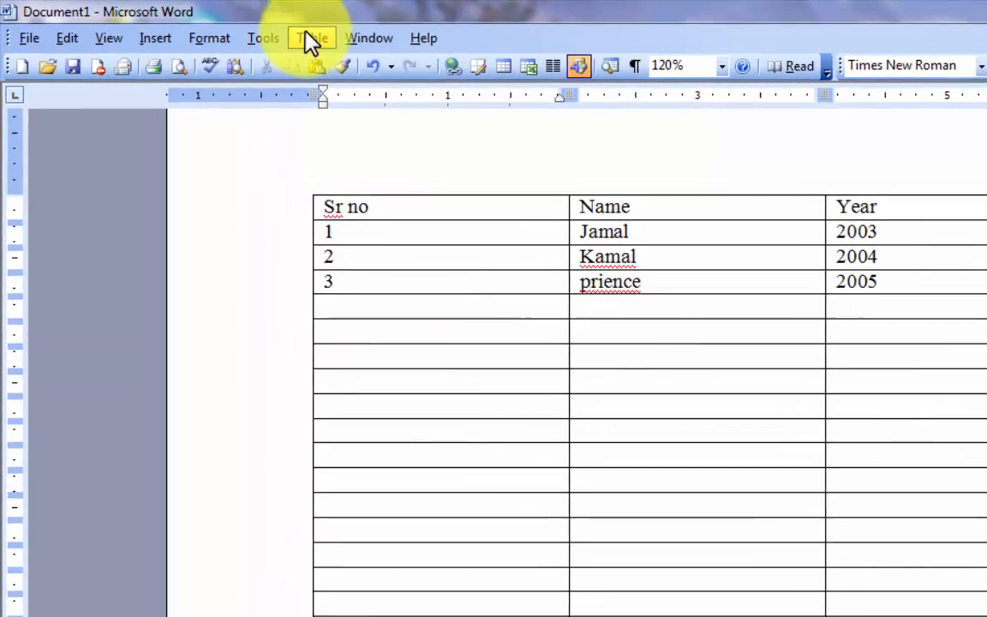
# Insert an empty column to the left of the Sr no column.
pyautogui.click(221, 26)
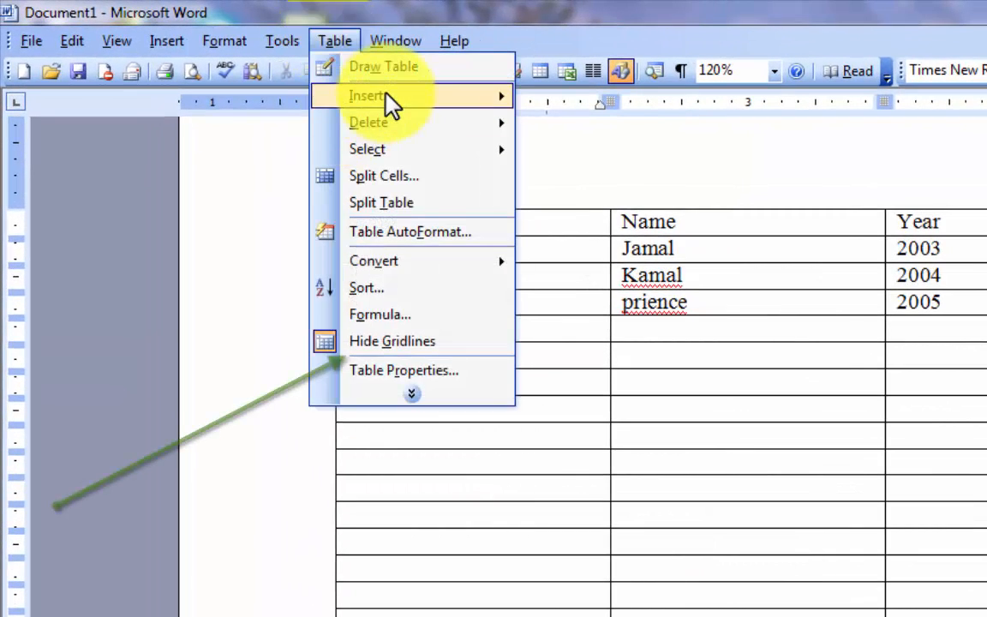
pyautogui.click(345, 46)
pyautogui.click(342, 41)
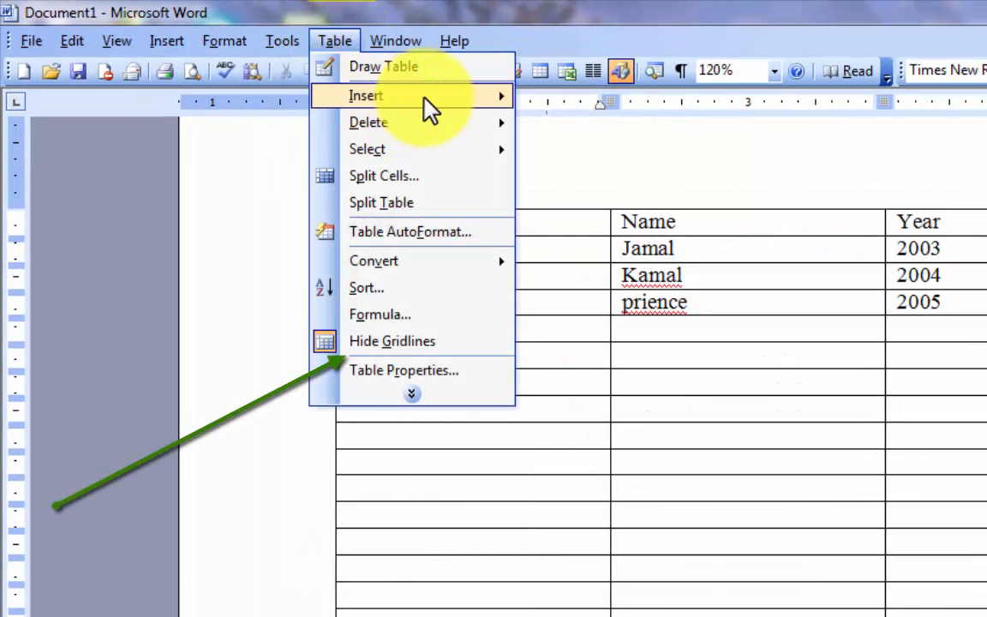
pyautogui.moveTo(426, 98)
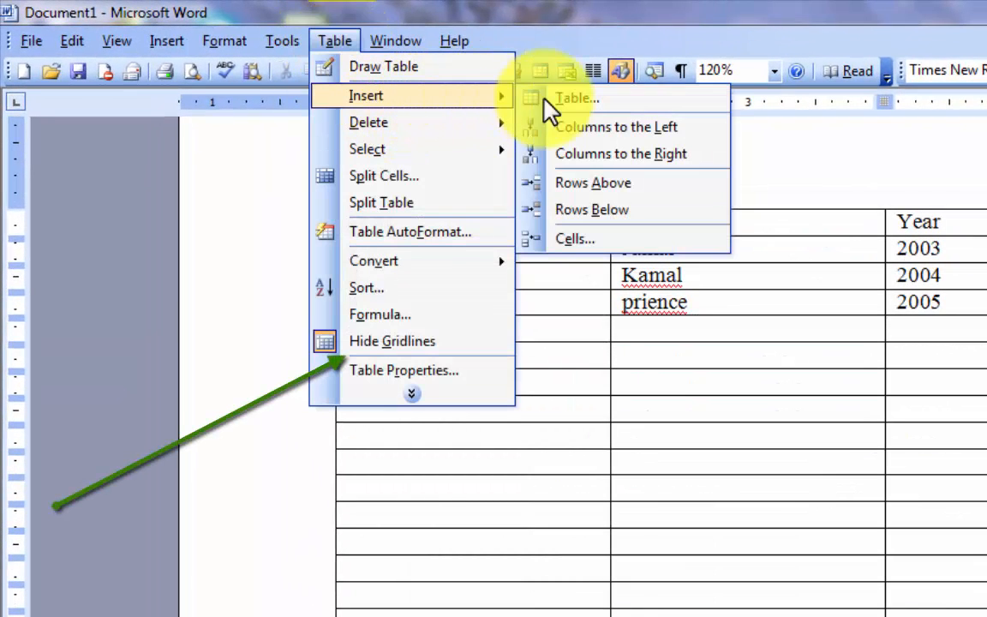
pyautogui.click(585, 128)
pyautogui.click(600, 353)
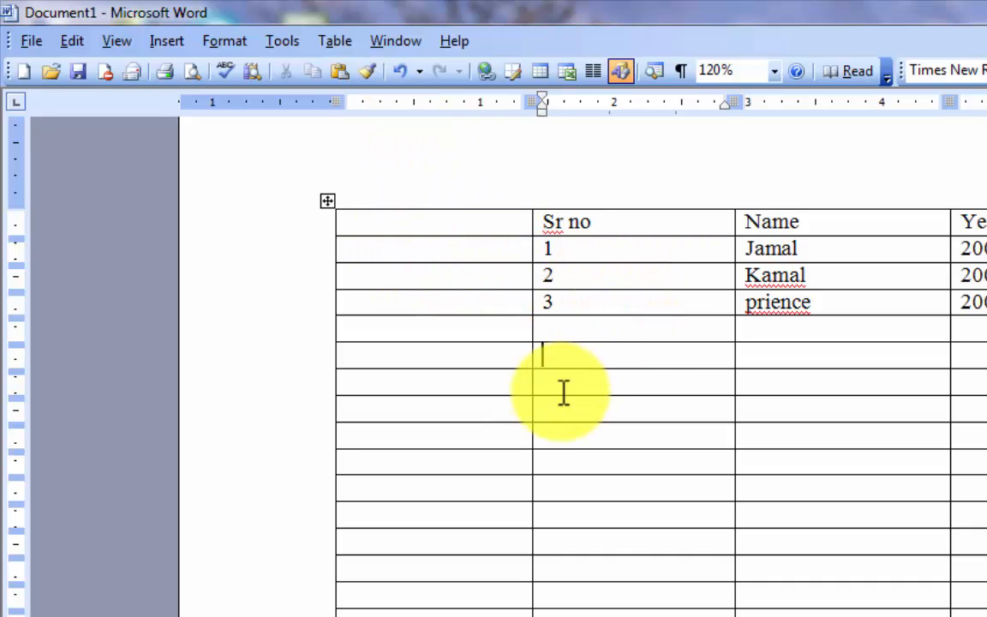
# Insert an empty column to the right of the Sr no column.
pyautogui.click(324, 43)
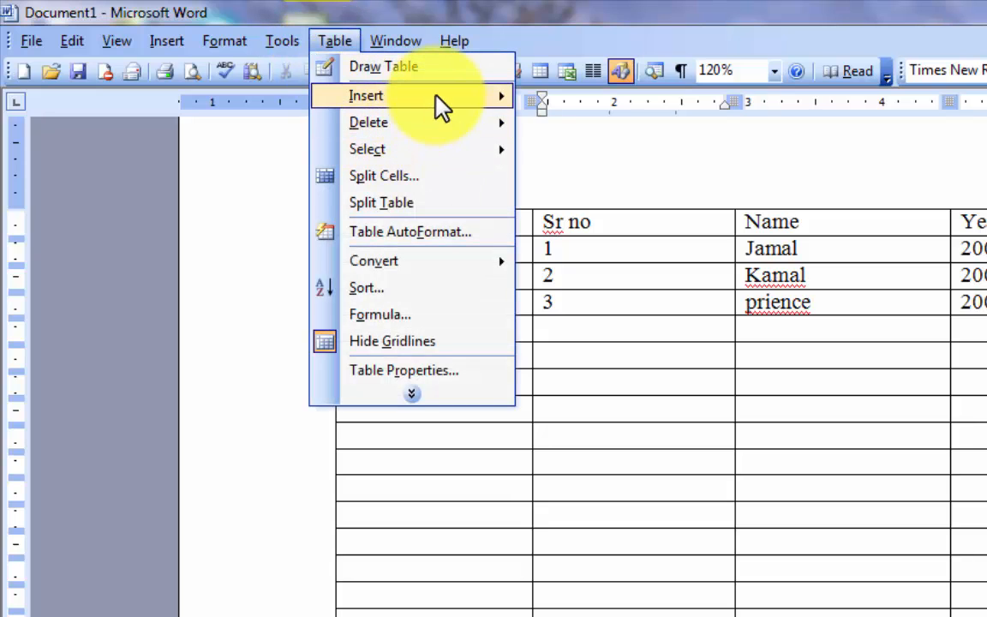
pyautogui.moveTo(439, 101)
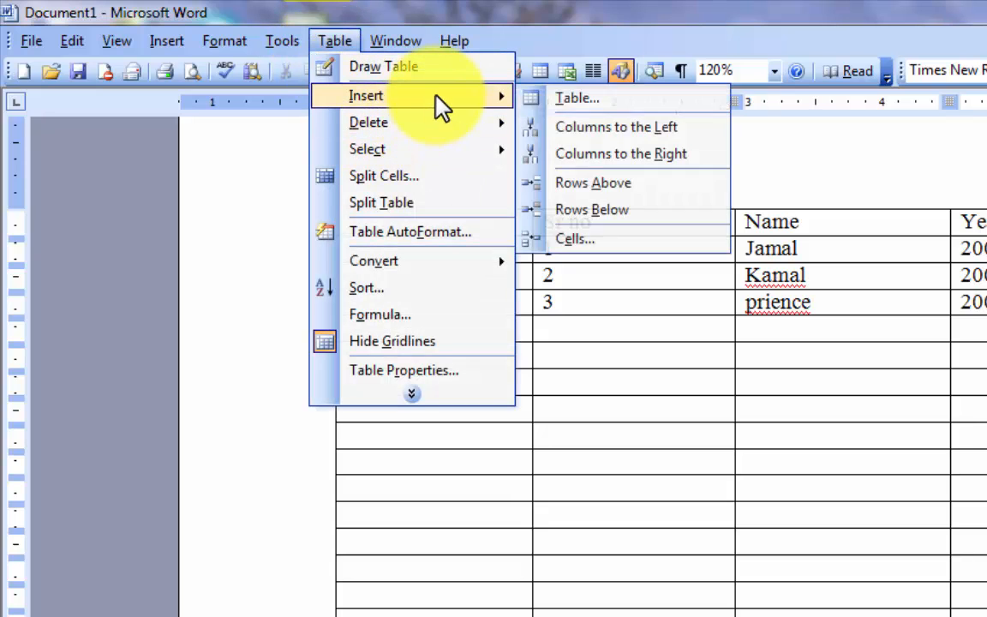
pyautogui.click(579, 154)
pyautogui.click(734, 381)
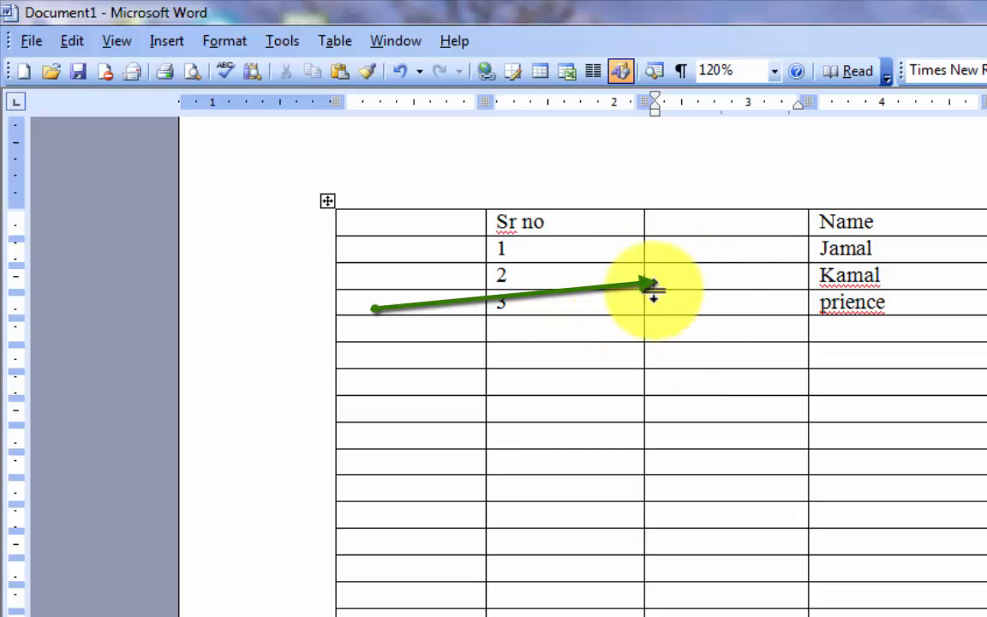
pyautogui.click(333, 40)
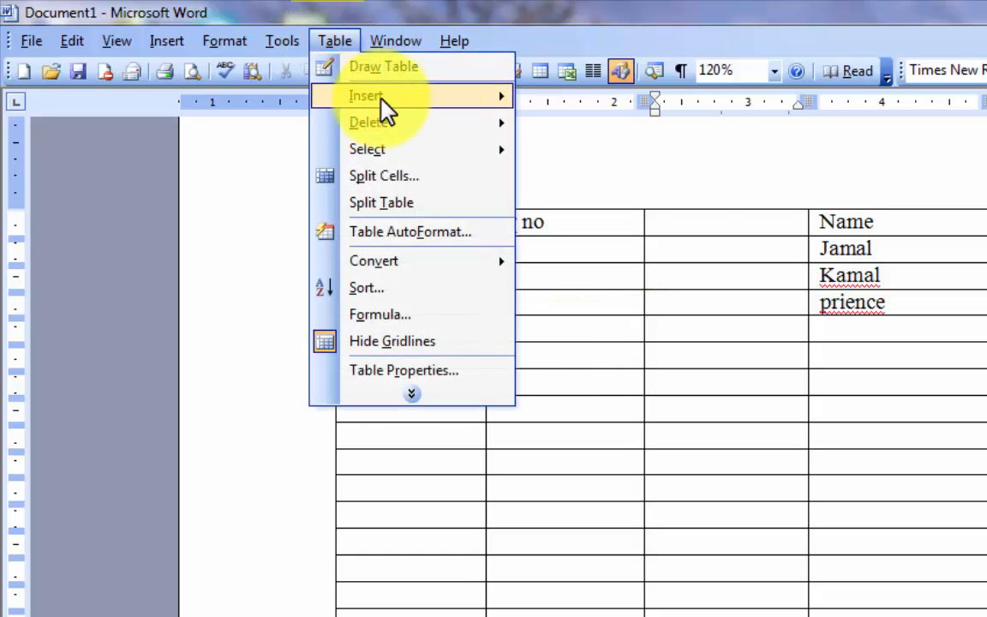
pyautogui.moveTo(506, 96)
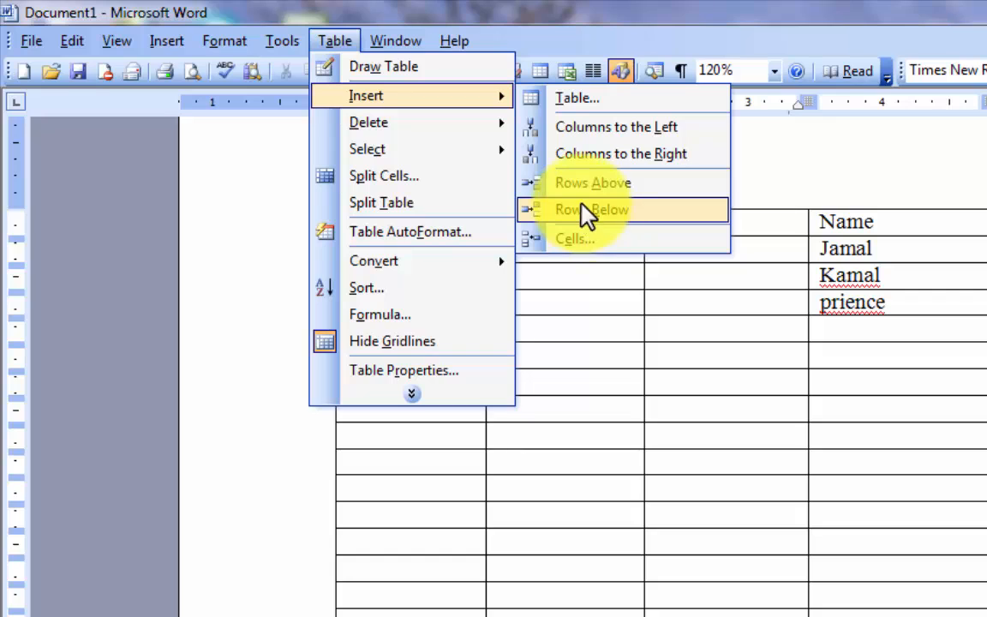
pyautogui.click(686, 302)
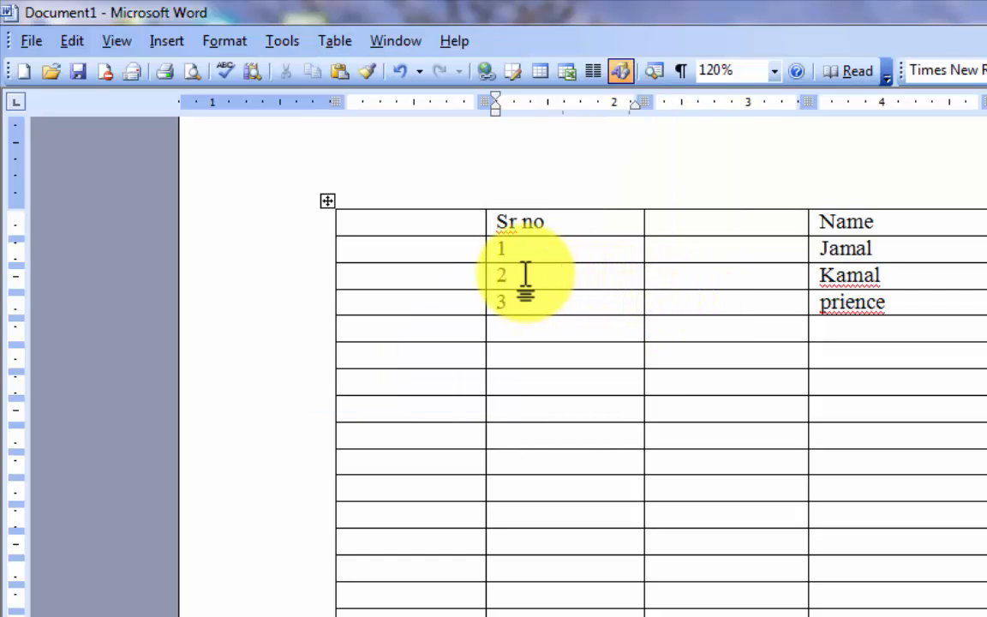
# Change the third serial number to 4 and insert an empty row above the row numbered 2.
pyautogui.click(487, 307)
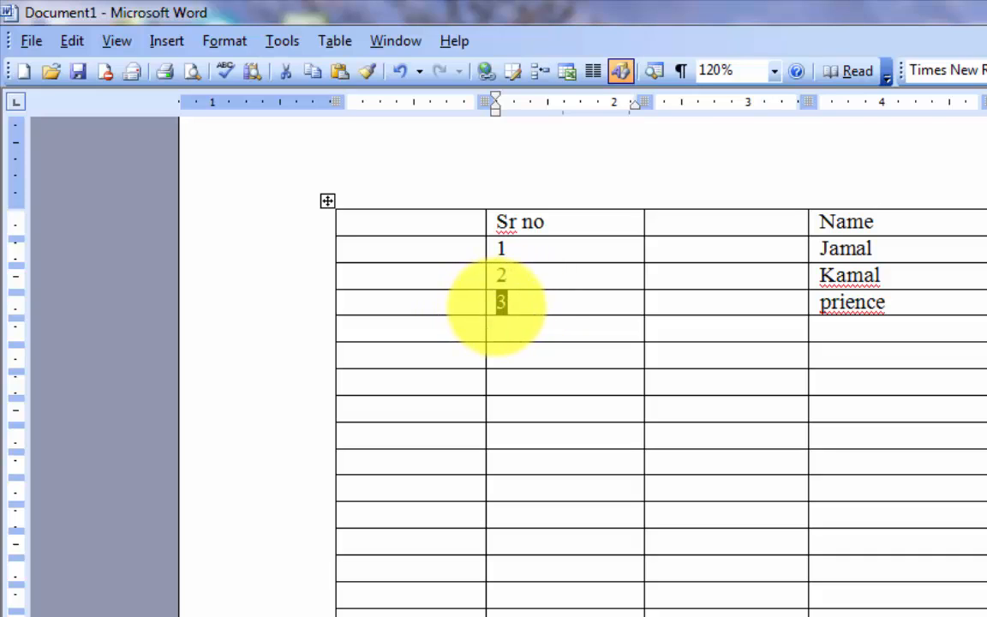
pyautogui.write('4')
pyautogui.click(525, 275)
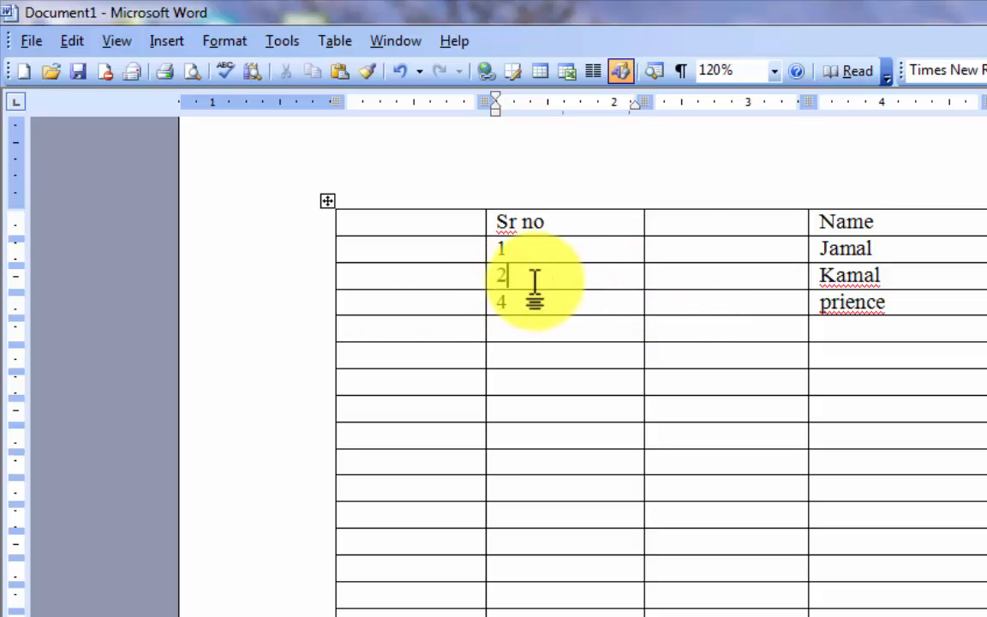
pyautogui.click(337, 41)
pyautogui.moveTo(490, 97)
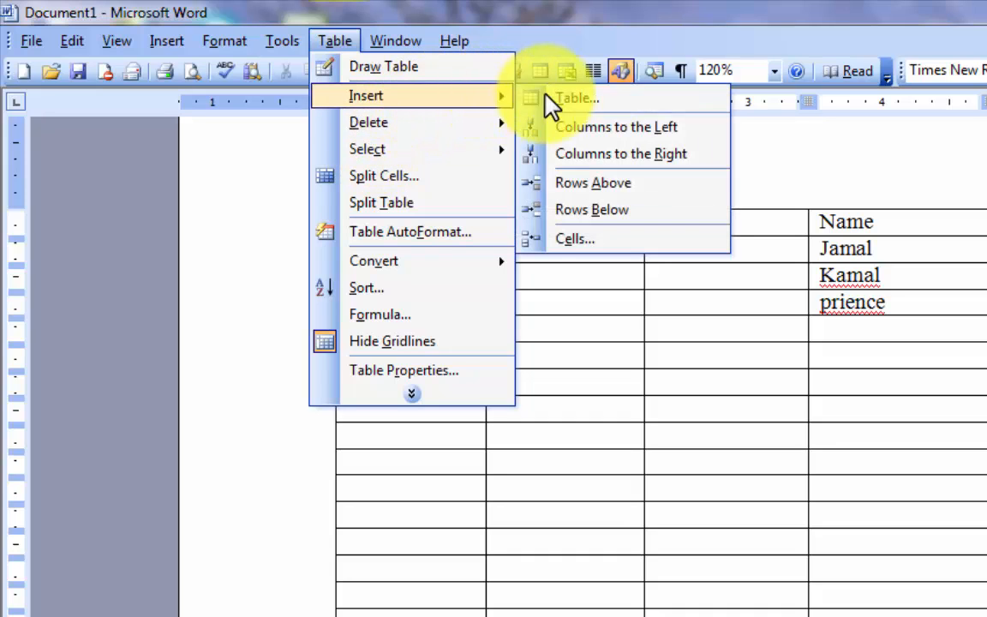
pyautogui.click(565, 182)
pyautogui.click(525, 278)
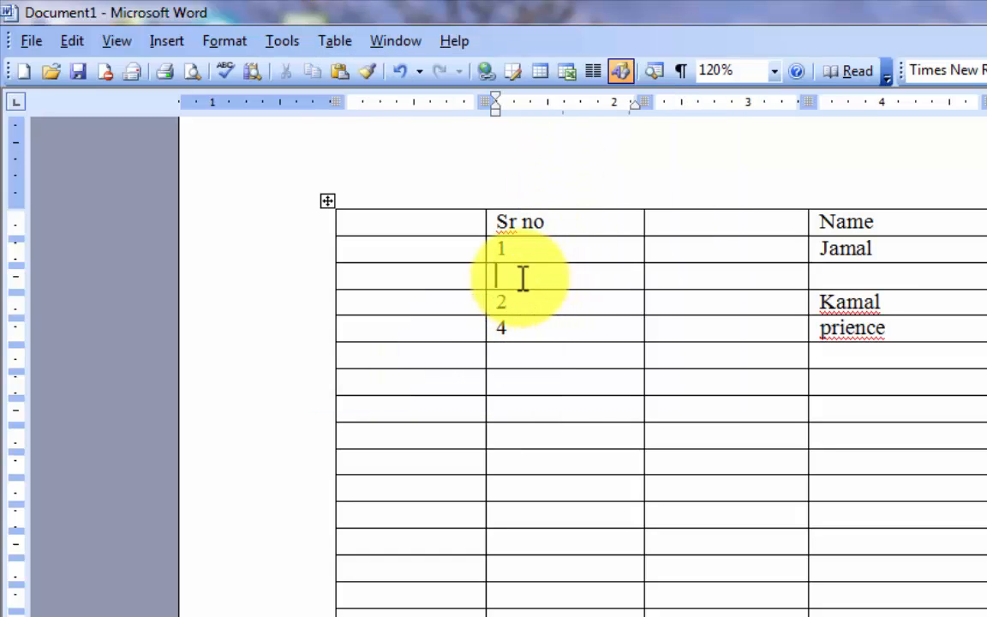
pyautogui.click(986, 215)
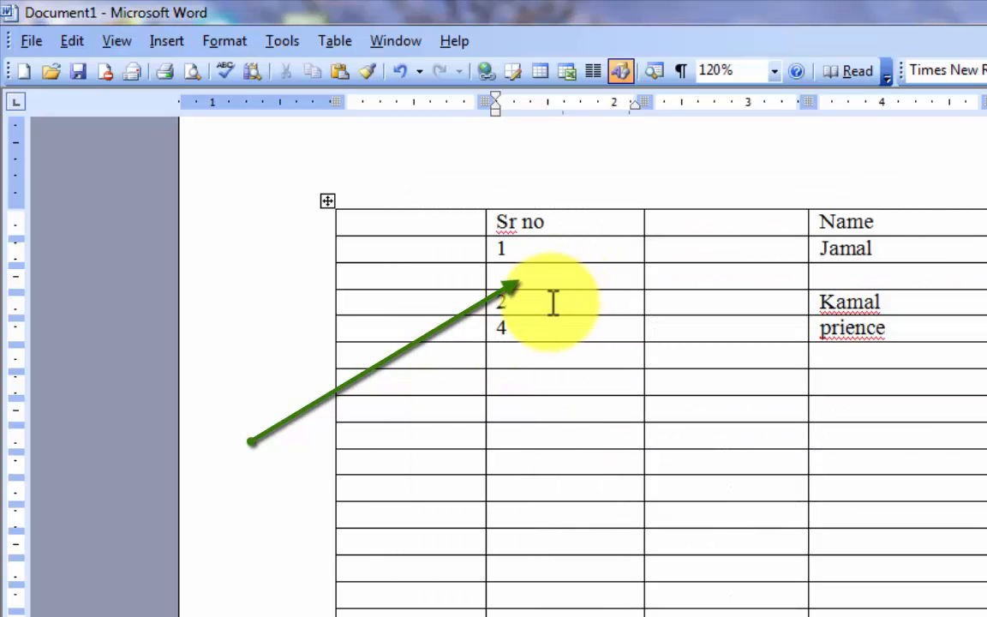
# Insert an empty row below the row numbered 2.
pyautogui.click(343, 42)
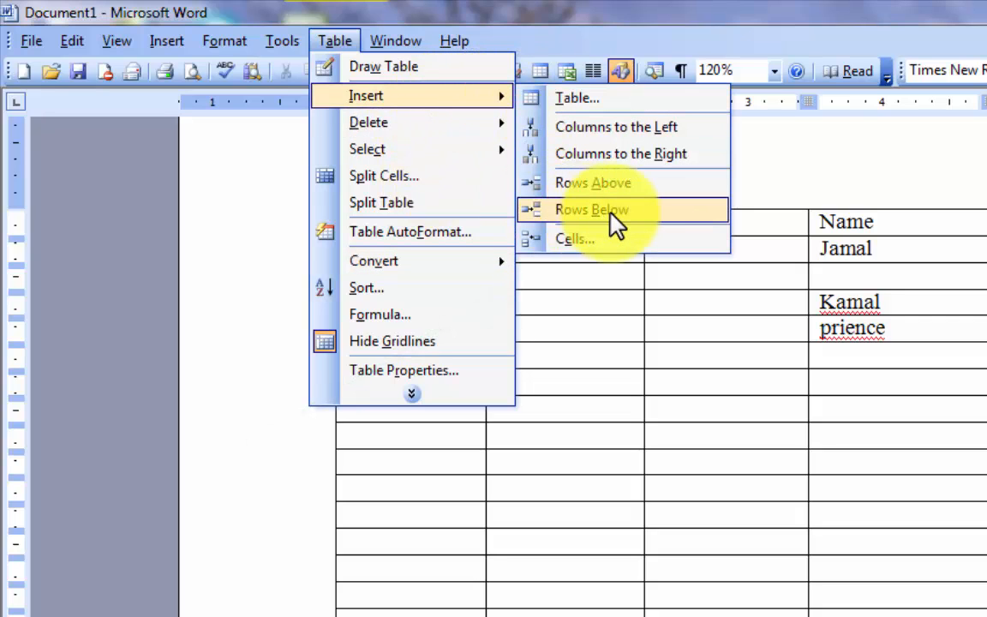
pyautogui.click(593, 209)
pyautogui.click(525, 332)
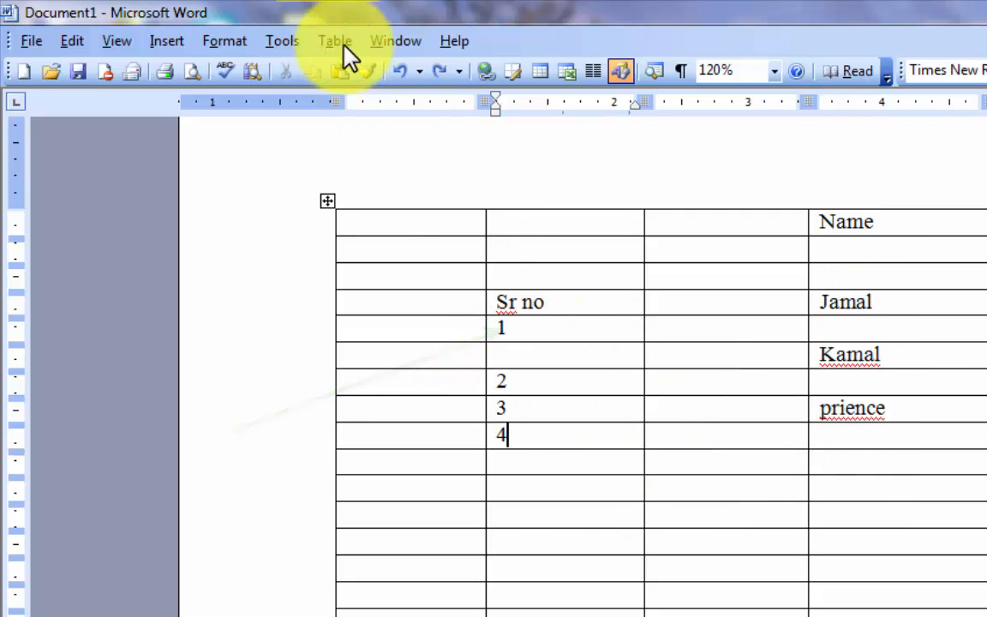
# Delete the whole table and undo the deletion.
pyautogui.click(345, 42)
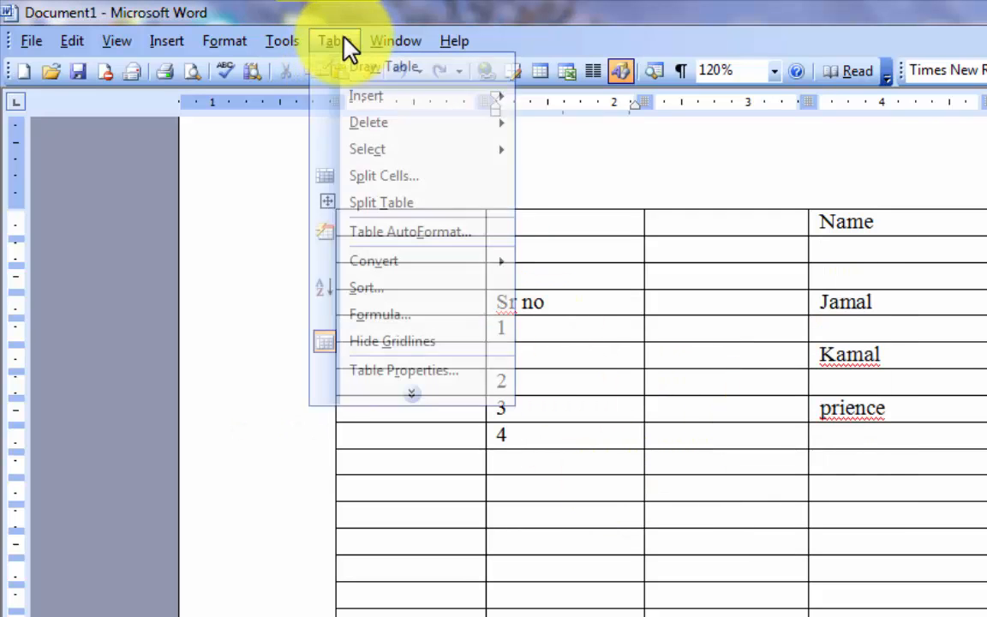
pyautogui.moveTo(385, 130)
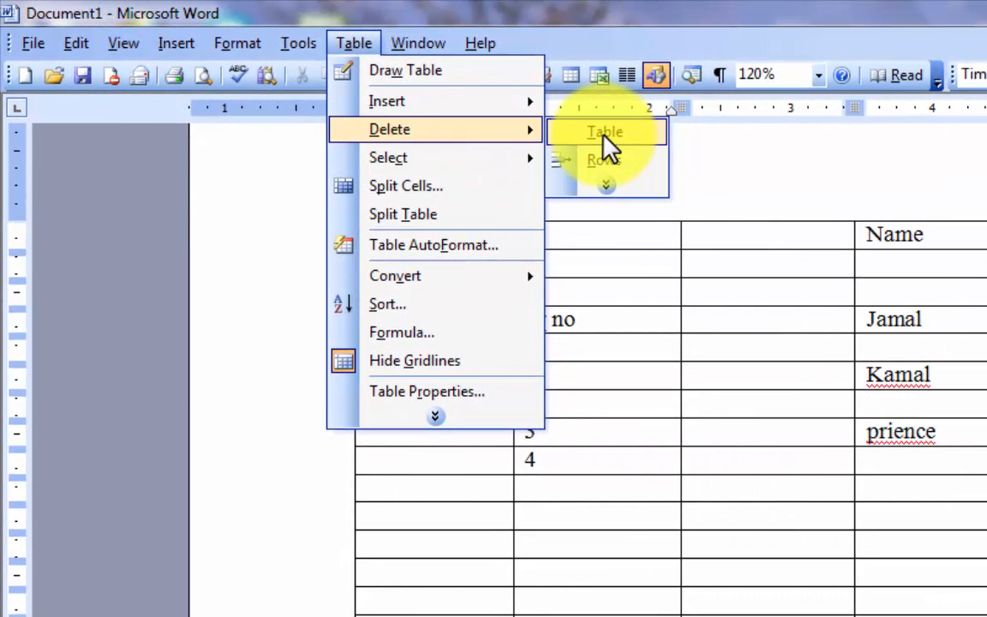
pyautogui.click(602, 136)
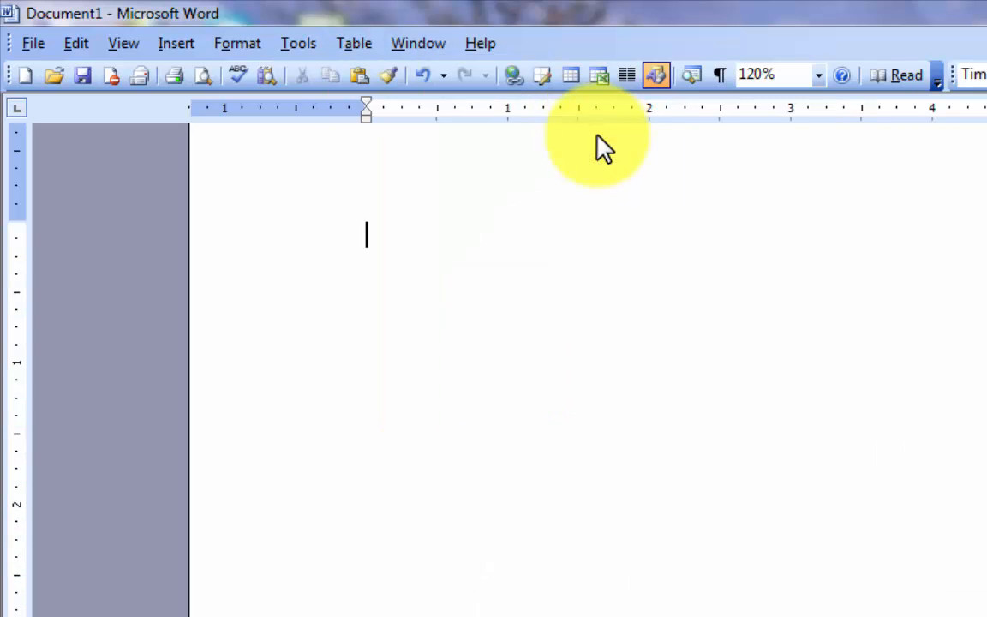
pyautogui.hotkey('ctrl', 'z')
pyautogui.click(354, 43)
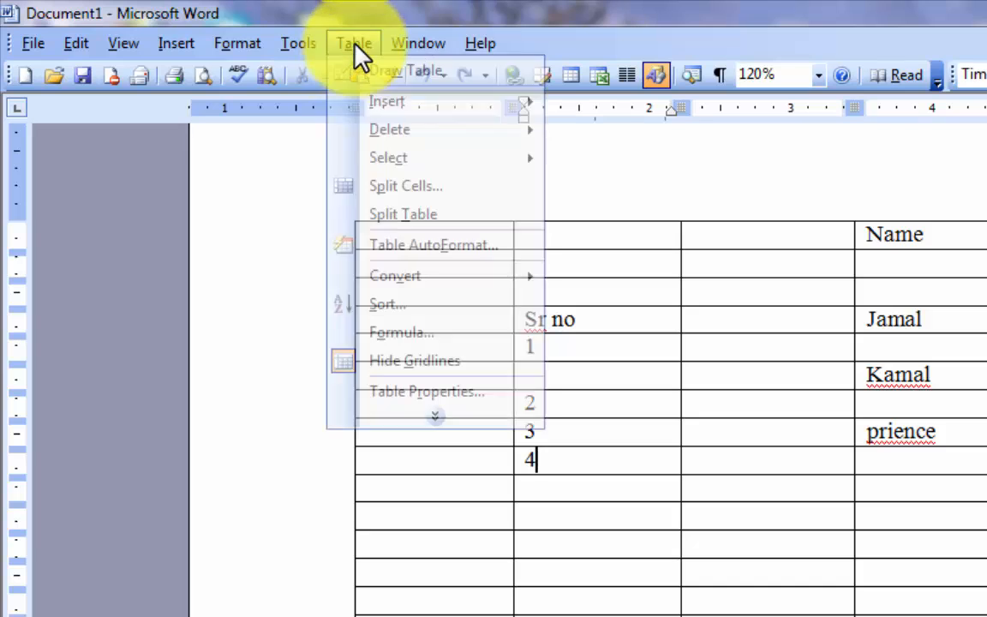
pyautogui.moveTo(414, 129)
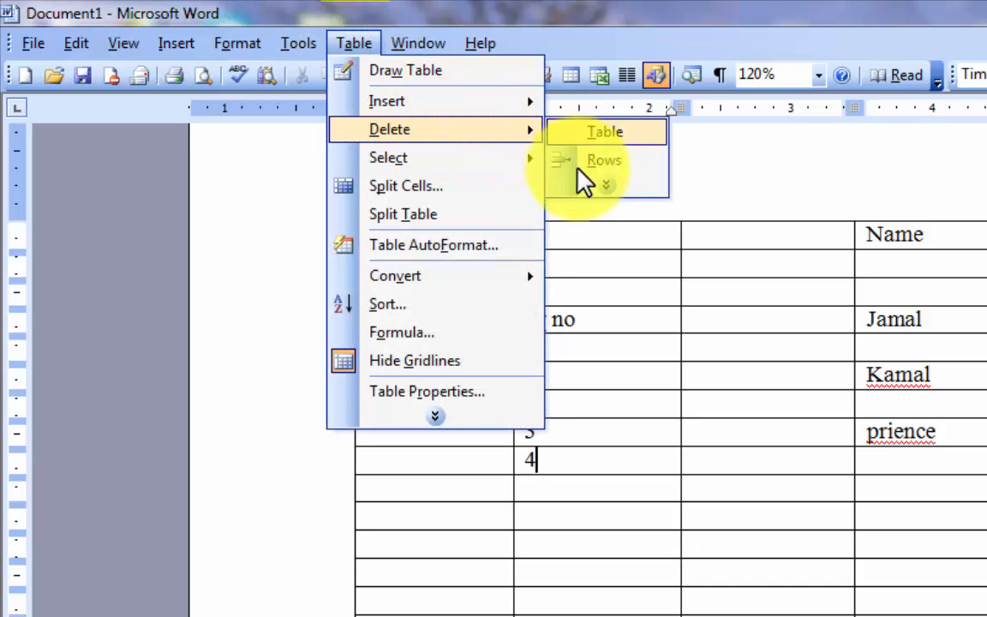
pyautogui.click(605, 186)
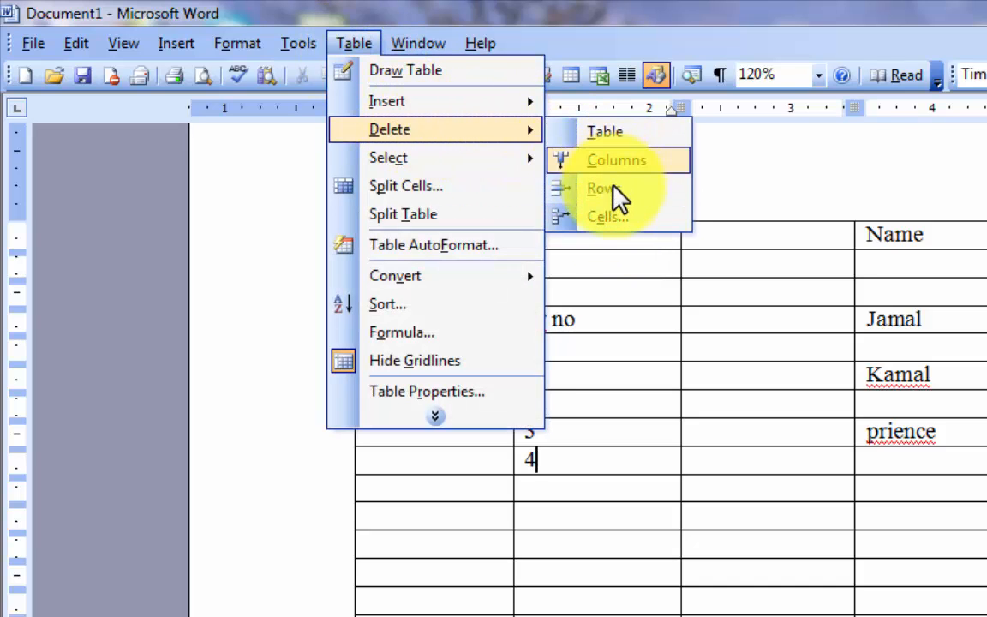
pyautogui.click(825, 497)
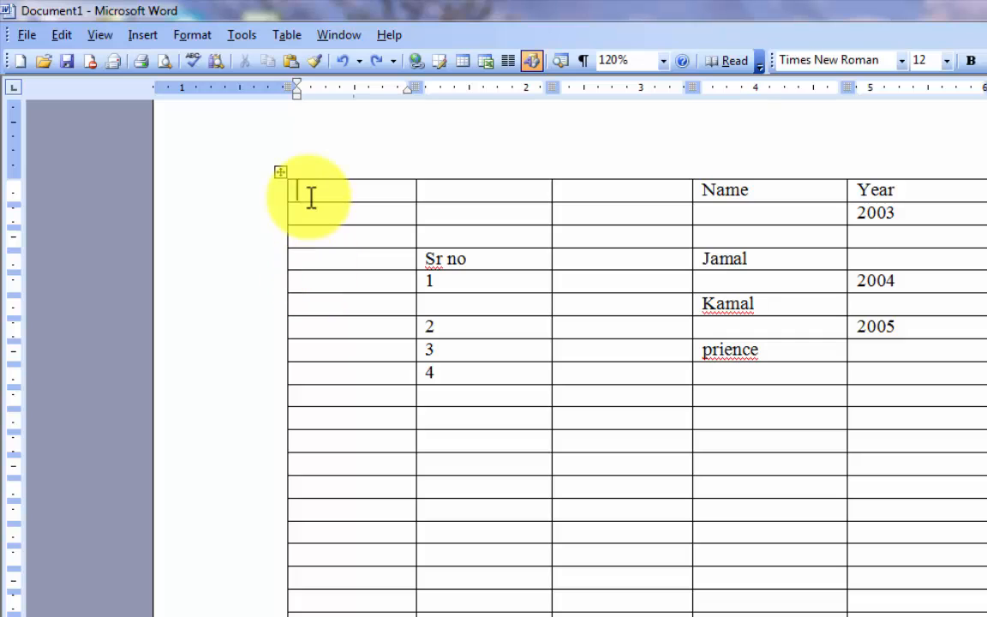
pyautogui.click(286, 36)
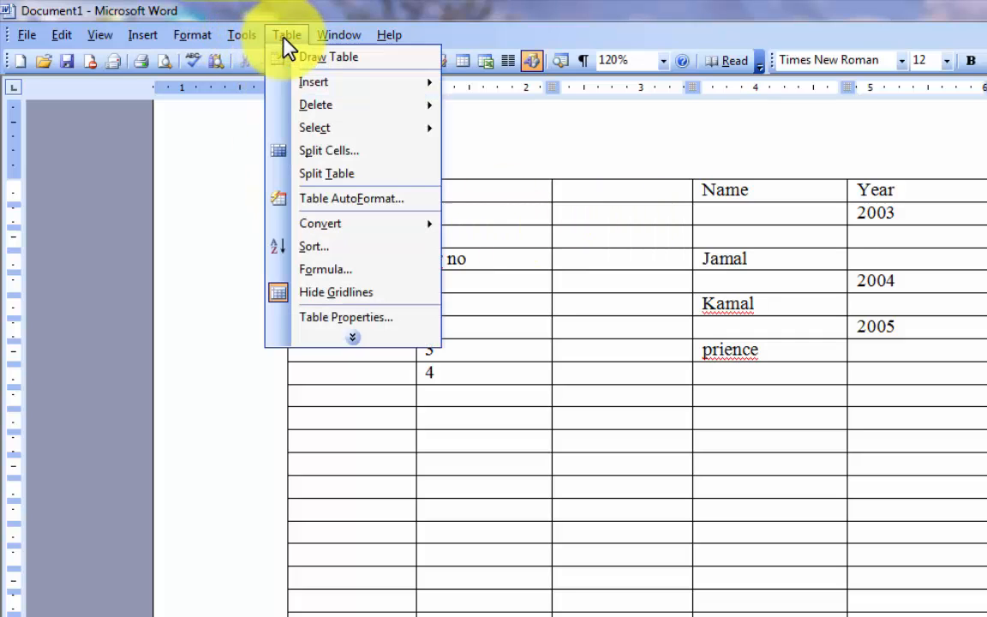
pyautogui.moveTo(315, 106)
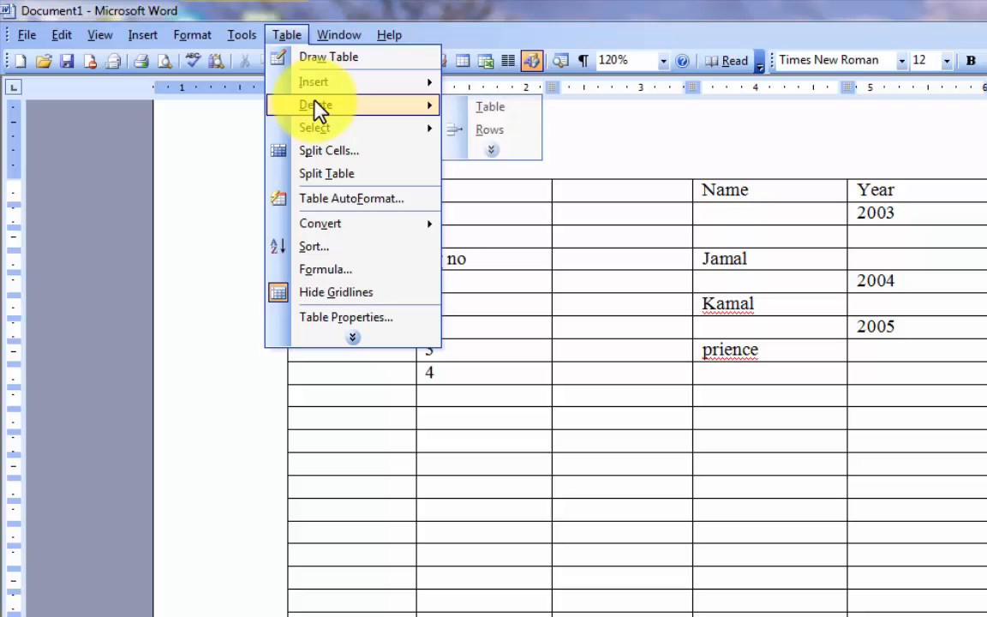
pyautogui.click(493, 155)
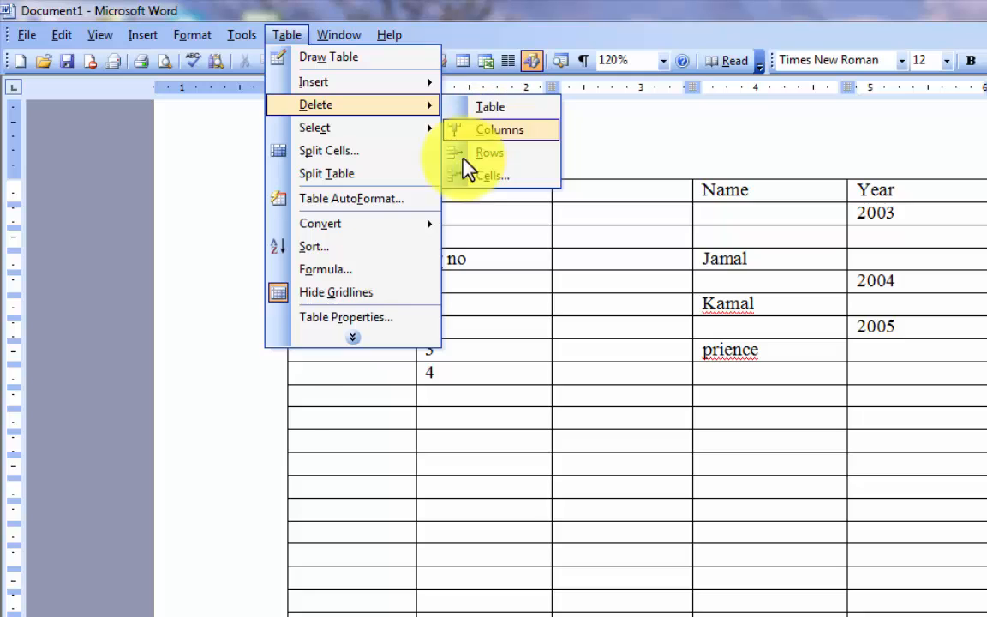
pyautogui.click(229, 396)
# Delete the empty first column of the table.
pyautogui.click(339, 198)
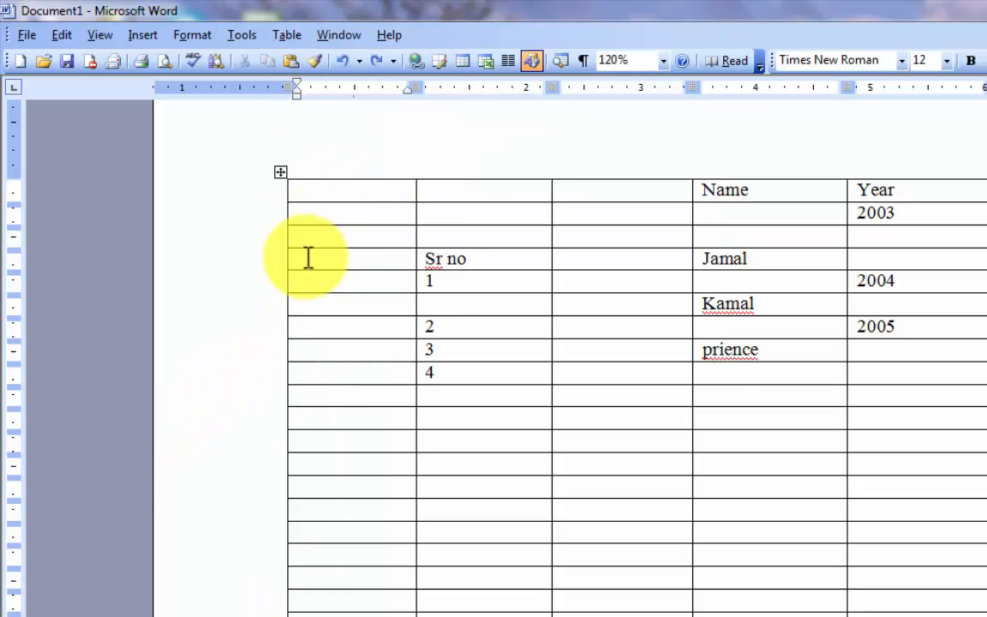
pyautogui.click(285, 37)
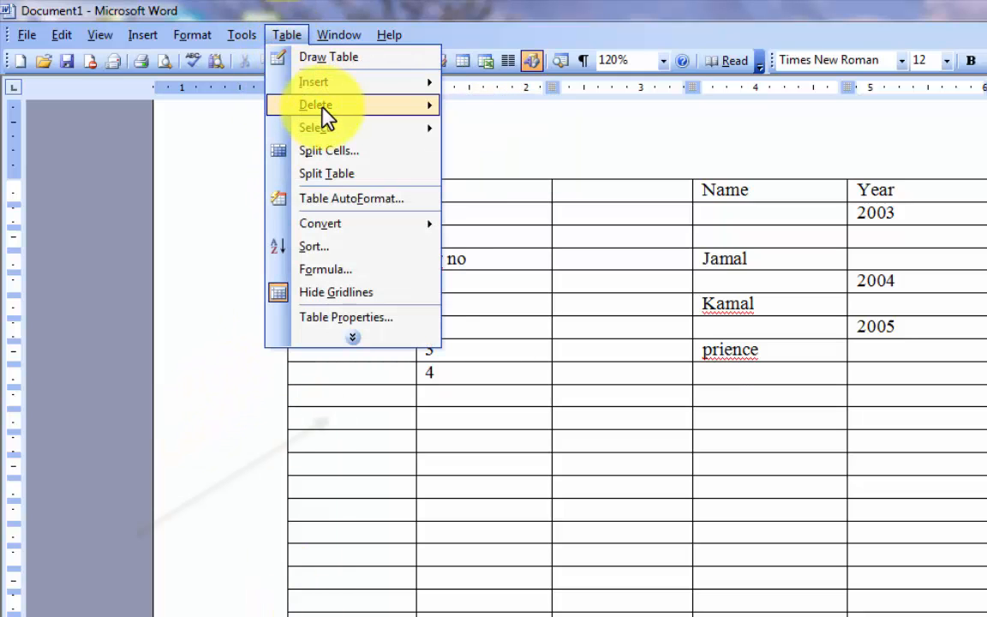
pyautogui.moveTo(403, 115)
pyautogui.click(489, 151)
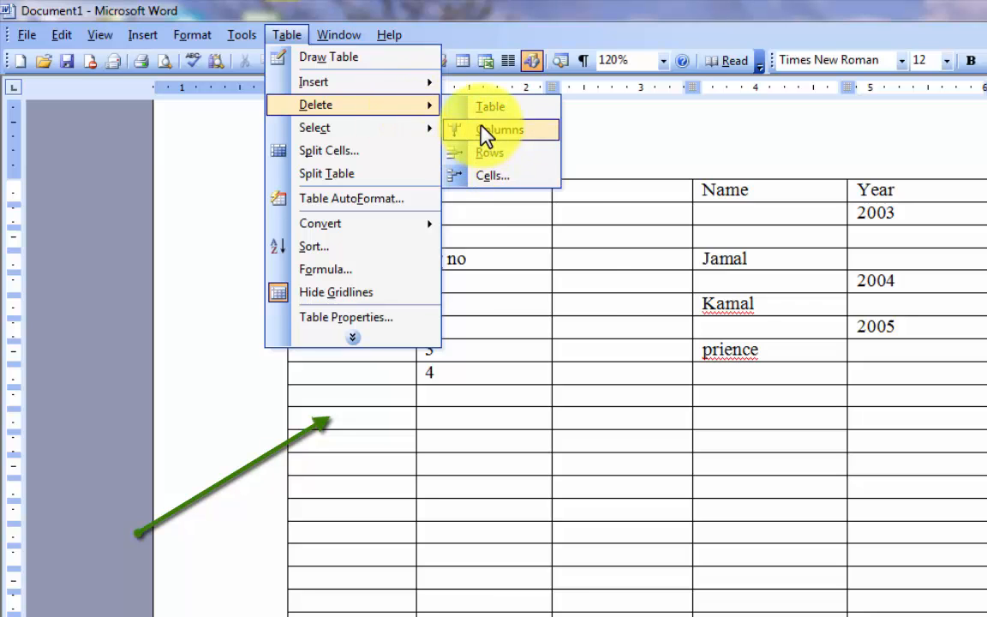
pyautogui.click(485, 129)
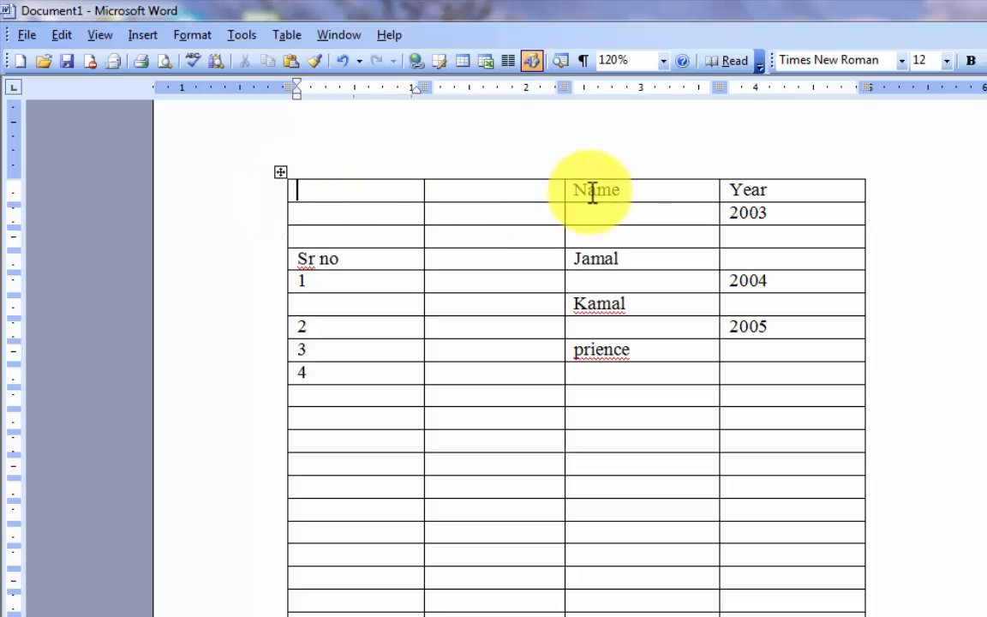
# Delete the table's first row, which holds the Name and Year headings.
pyautogui.moveTo(624, 189); pyautogui.dragTo(580, 185)
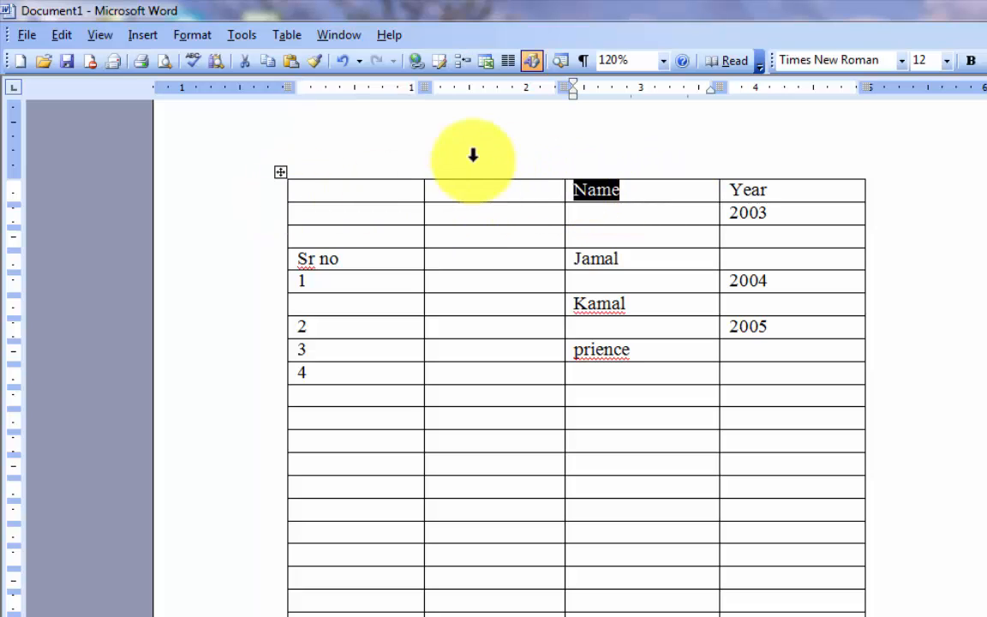
pyautogui.click(506, 196)
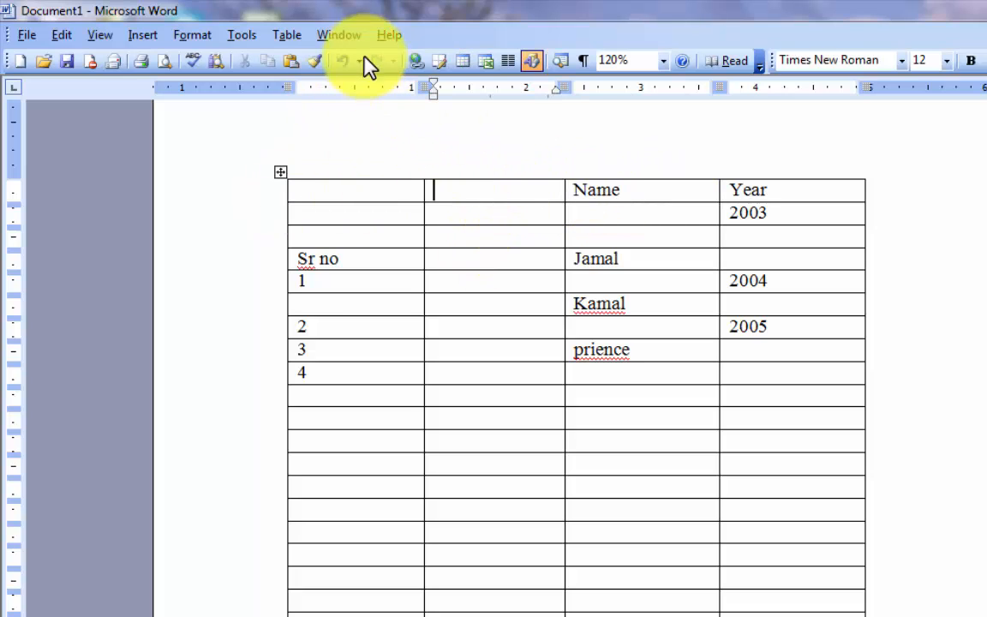
pyautogui.click(288, 35)
pyautogui.moveTo(343, 105)
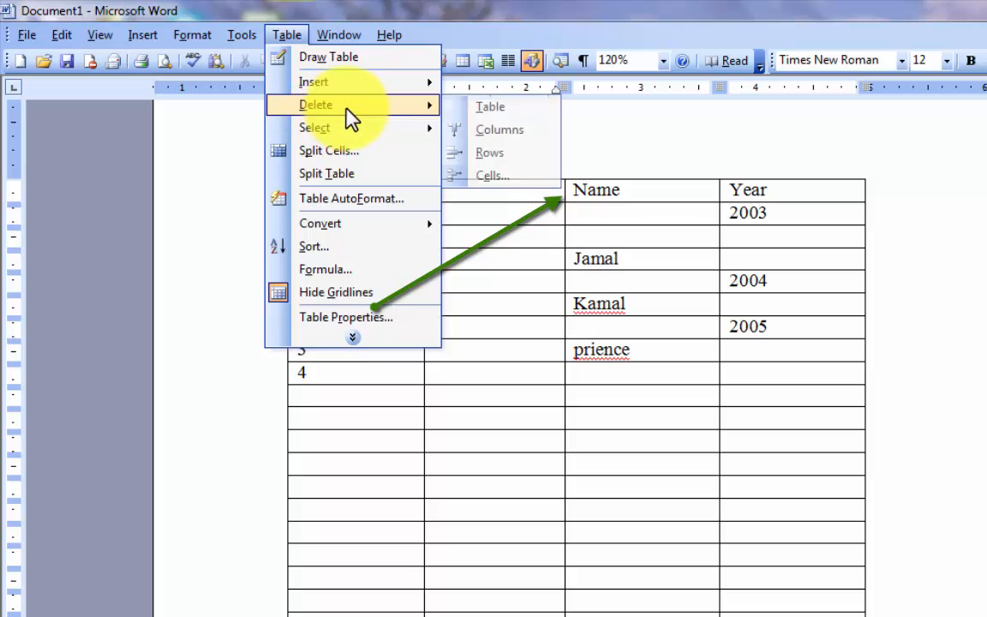
pyautogui.click(494, 155)
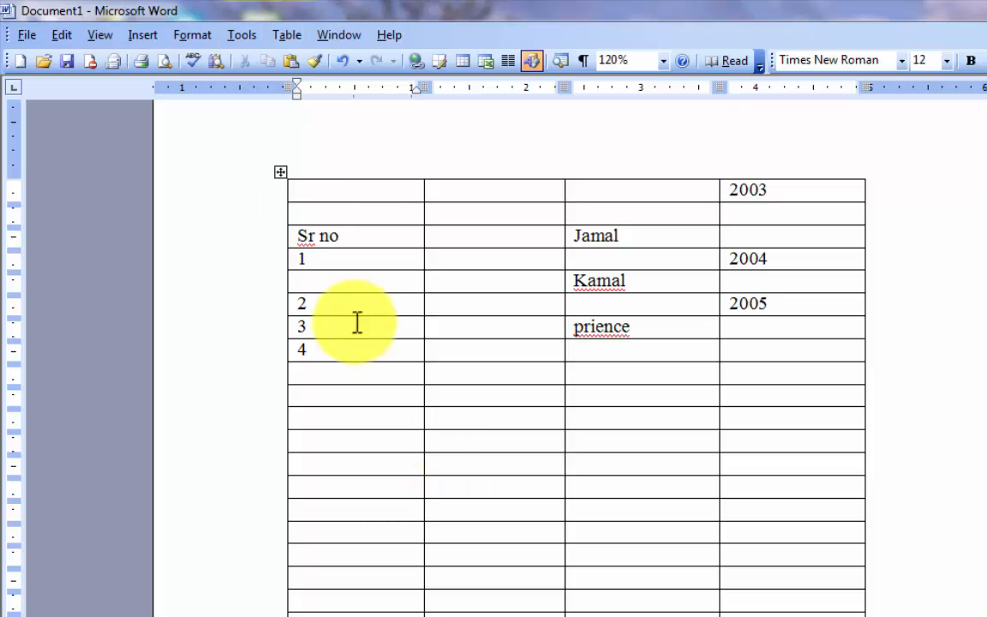
# Delete the row containing 2003 through the Delete Cells command, using the Delete entire row option.
pyautogui.click(780, 191)
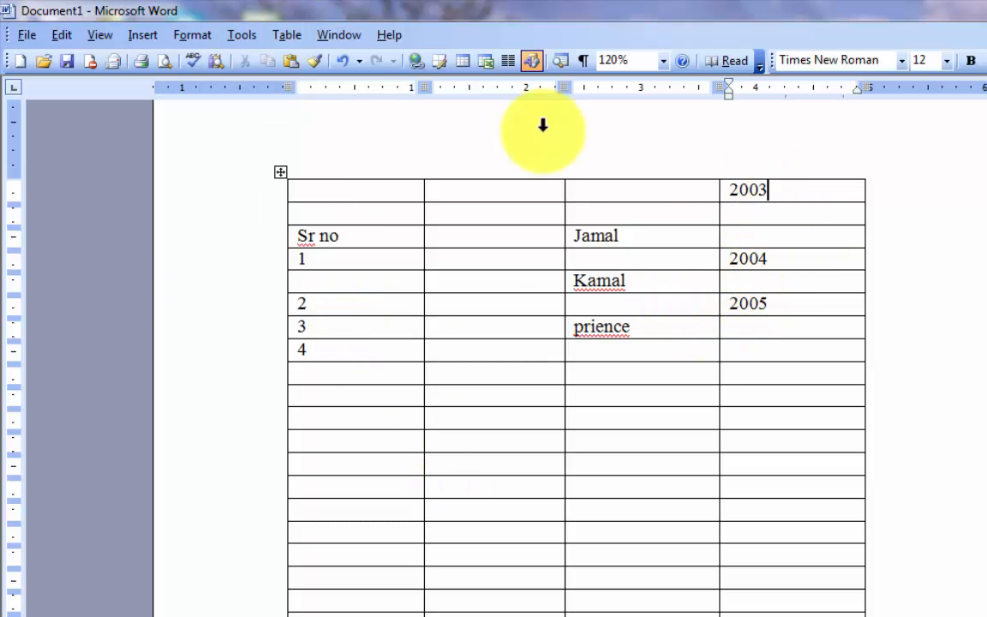
pyautogui.click(283, 36)
pyautogui.moveTo(324, 107)
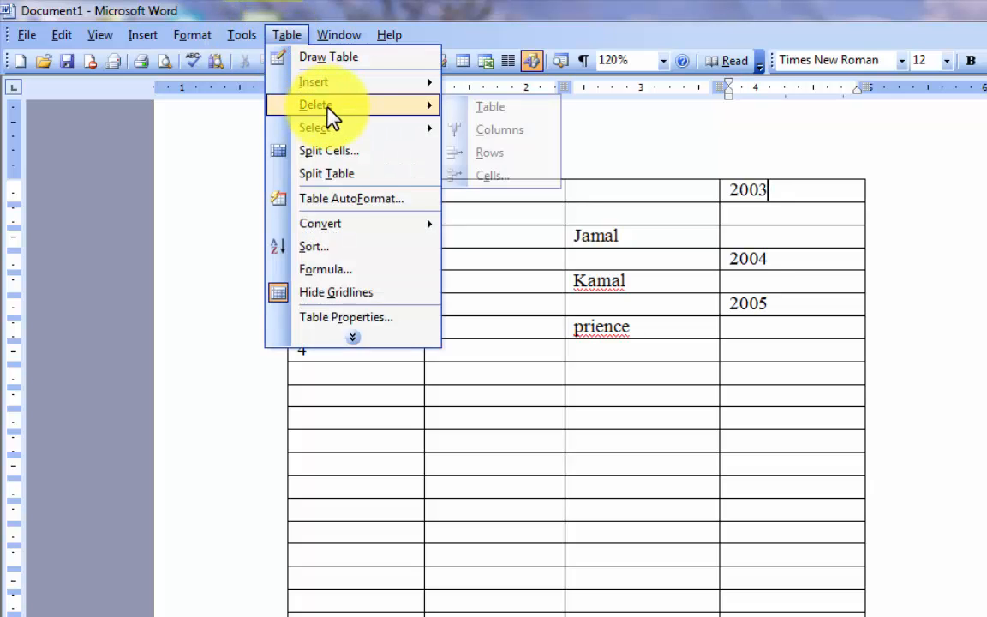
pyautogui.click(487, 178)
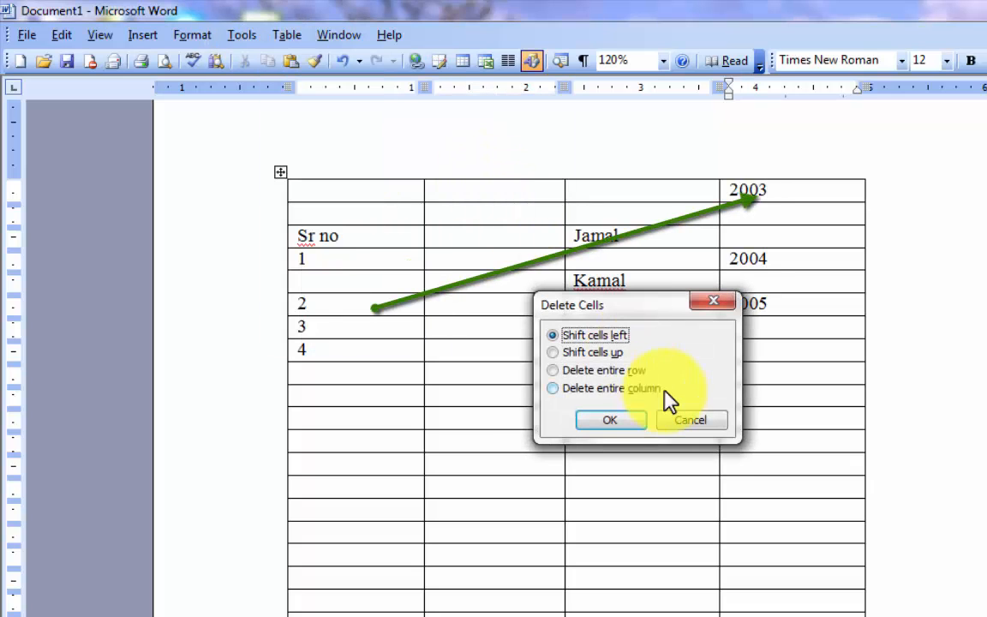
pyautogui.click(553, 370)
pyautogui.click(613, 424)
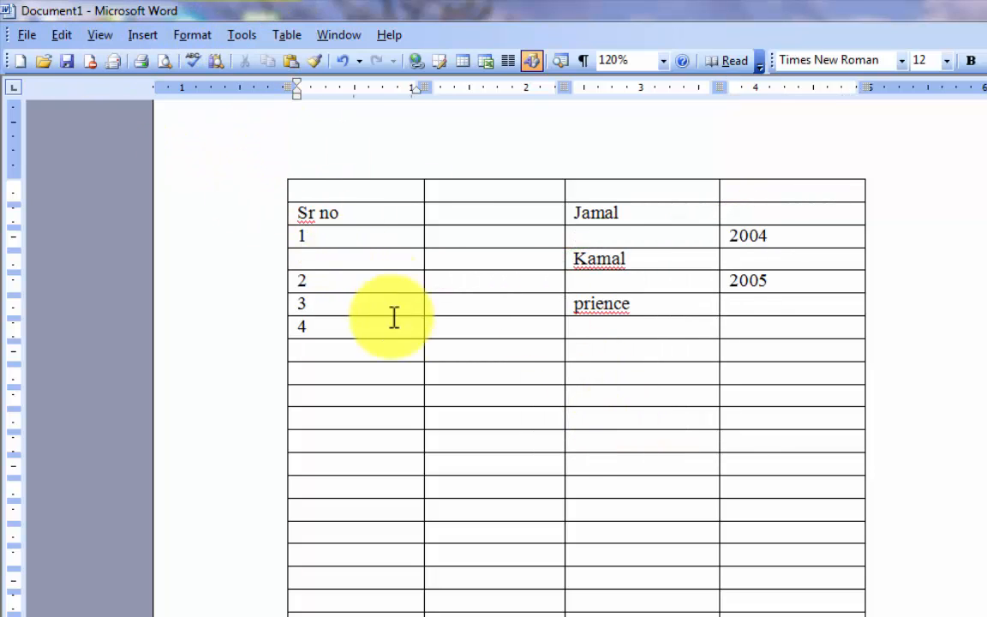
# Restore the deleted column and rows, and select the whole table with the Select command.
pyautogui.click(877, 181)
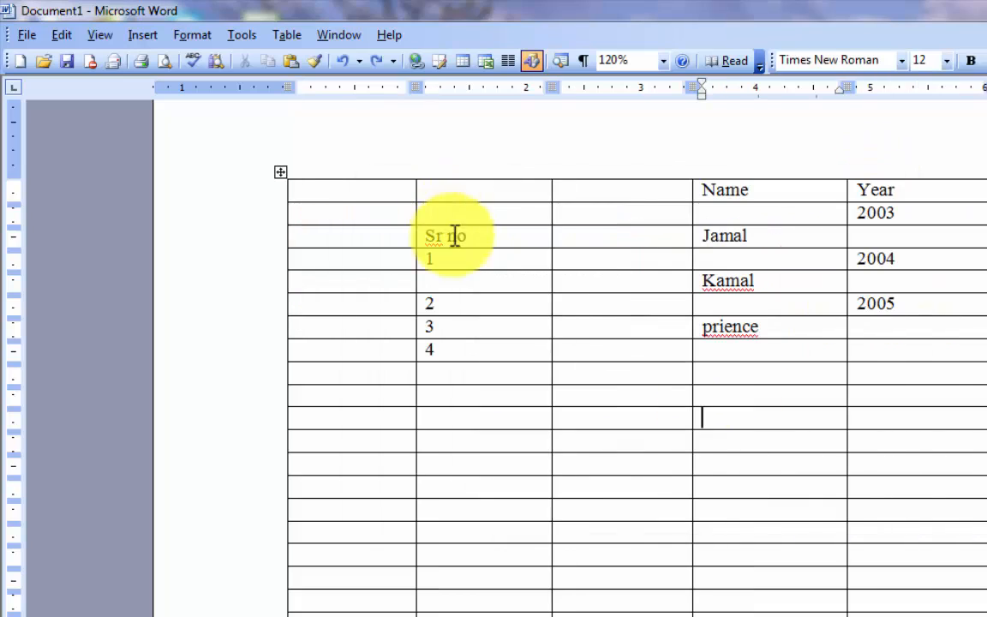
pyautogui.click(615, 259)
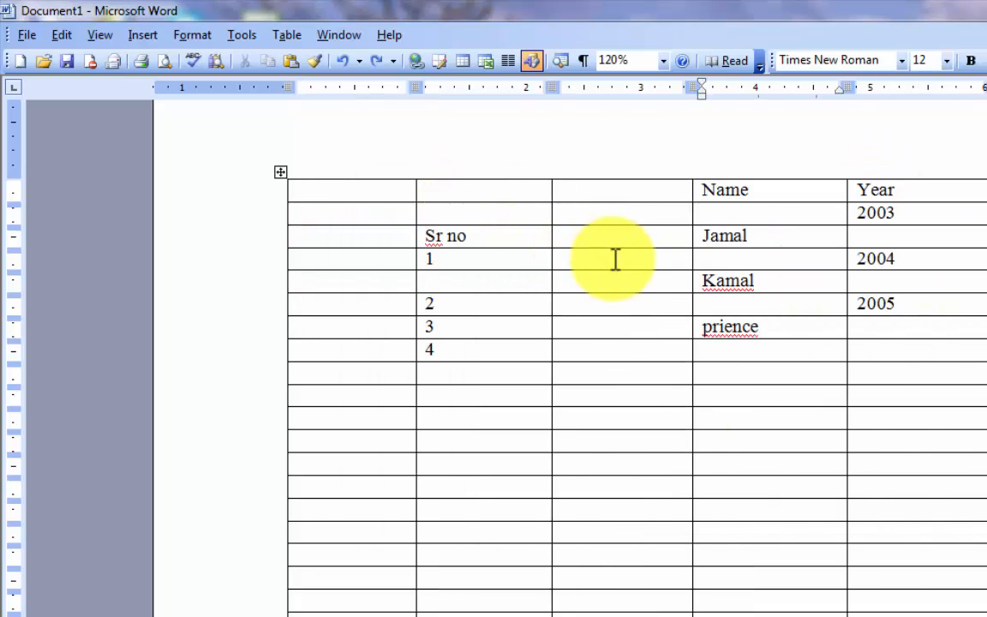
pyautogui.click(253, 37)
pyautogui.click(285, 36)
pyautogui.click(288, 36)
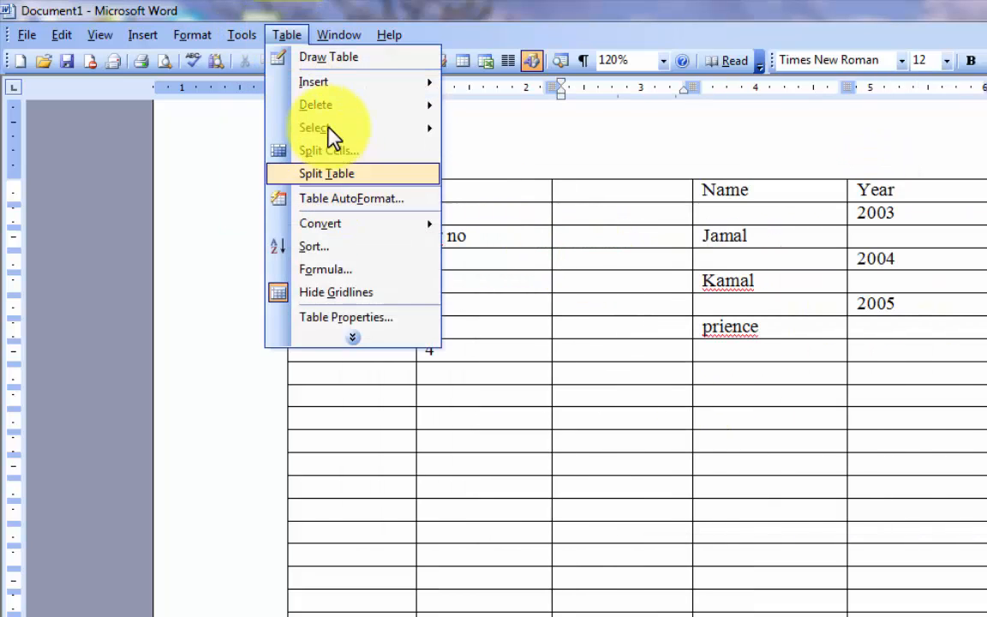
pyautogui.click(624, 264)
pyautogui.click(515, 193)
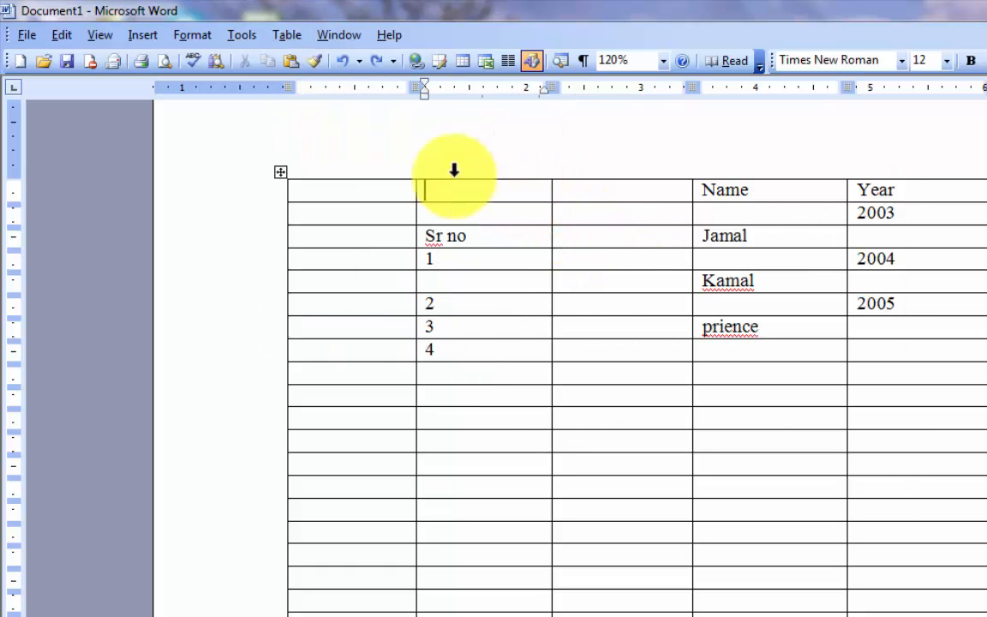
pyautogui.click(285, 37)
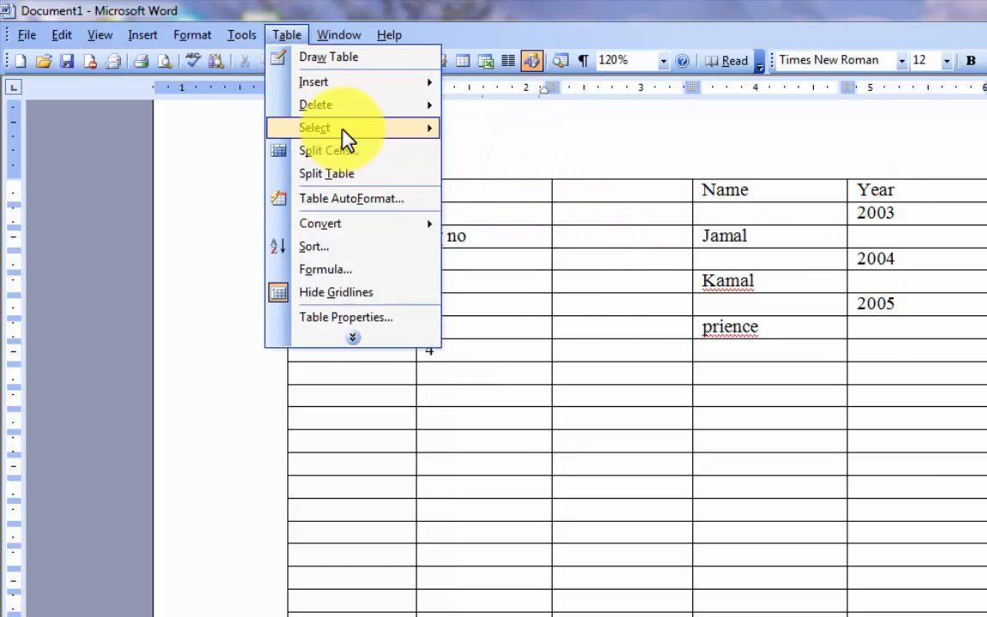
pyautogui.moveTo(347, 137)
pyautogui.click(491, 133)
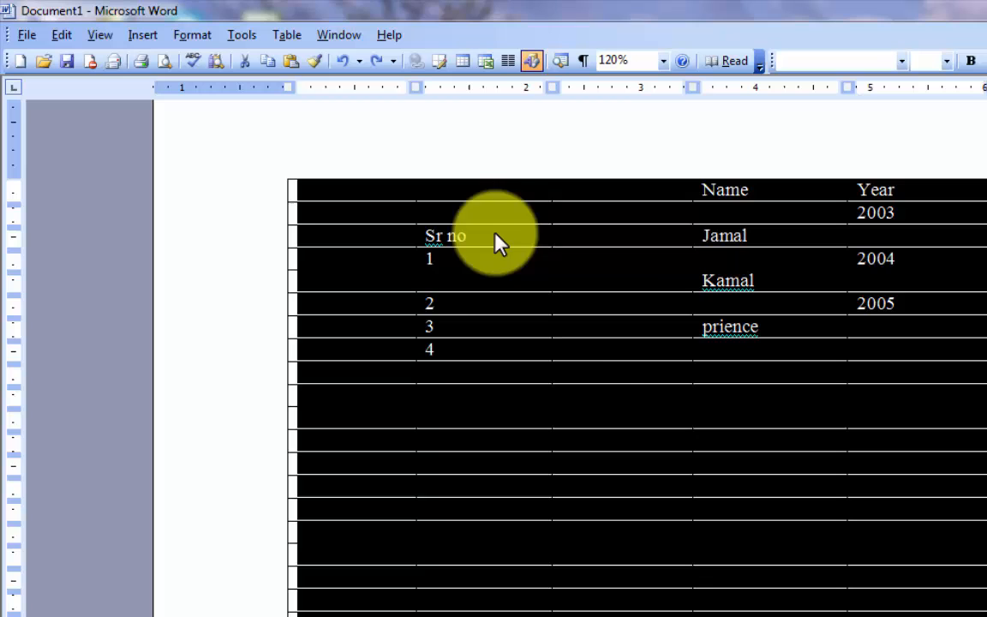
# Select the table's entire third column, the empty one between Sr no and Name, with the Select command.
pyautogui.click(608, 360)
pyautogui.click(286, 35)
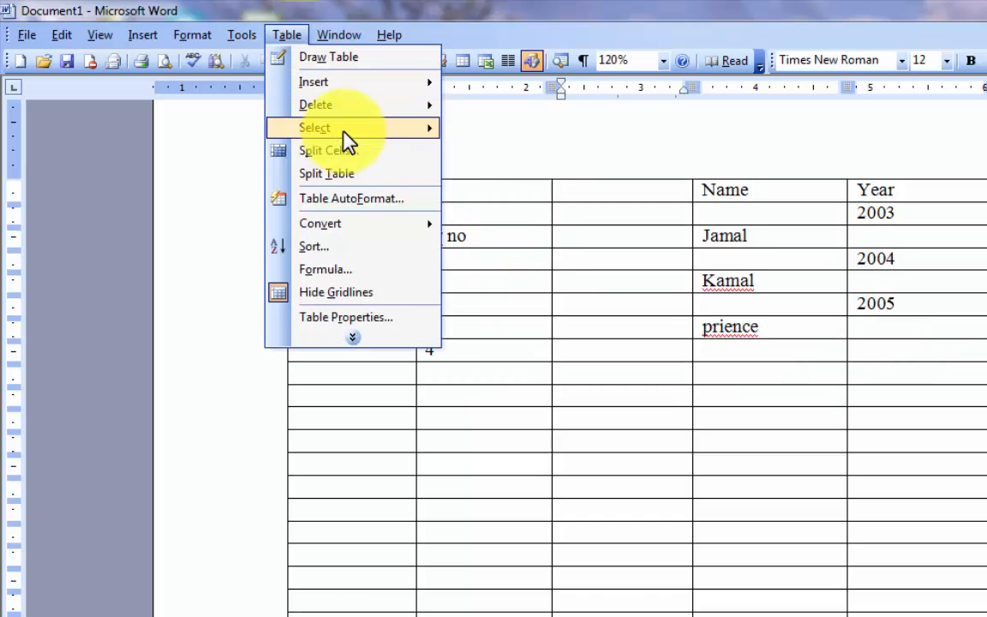
pyautogui.moveTo(367, 143)
pyautogui.click(499, 152)
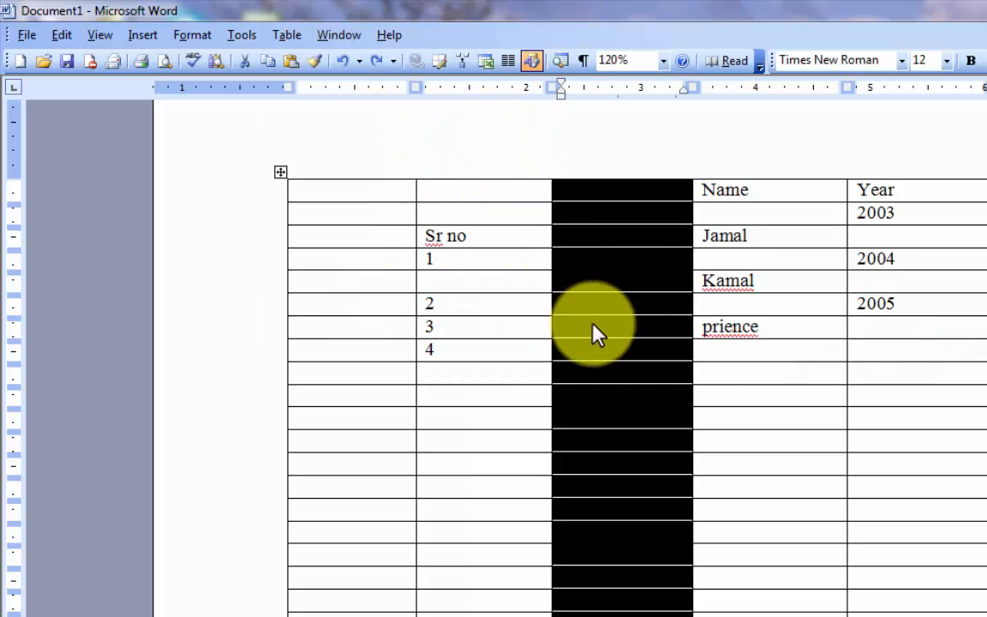
# Select the entire table row that contains Sr no with the Select command.
pyautogui.click(603, 256)
pyautogui.click(591, 238)
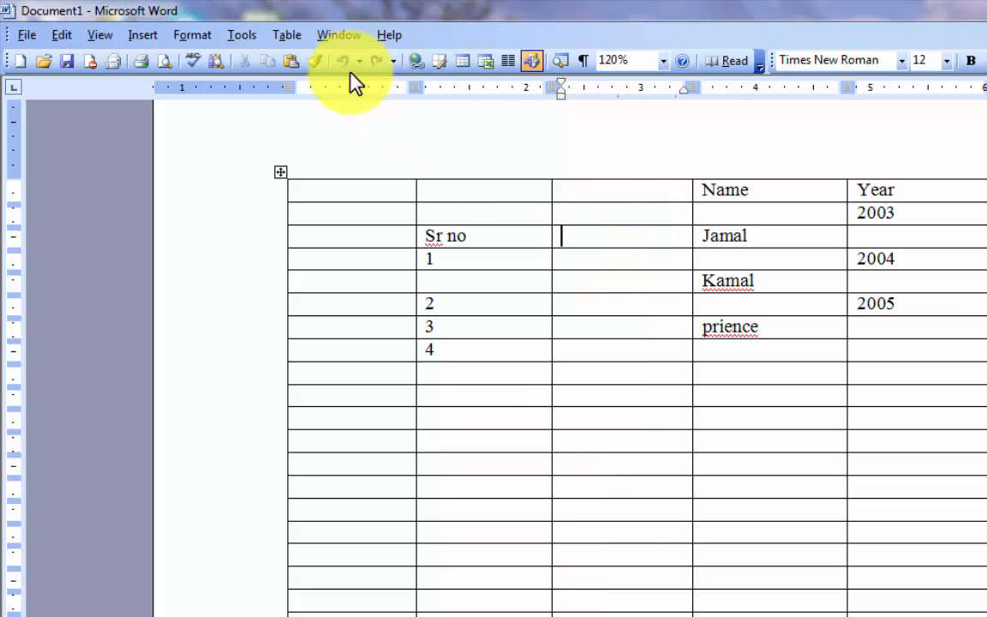
pyautogui.click(288, 35)
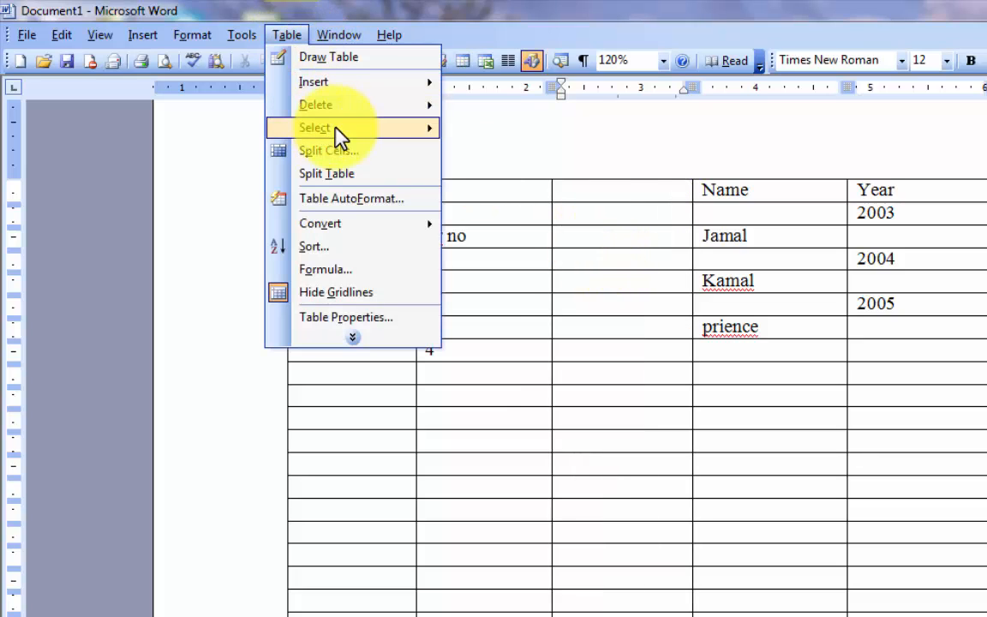
pyautogui.moveTo(334, 129)
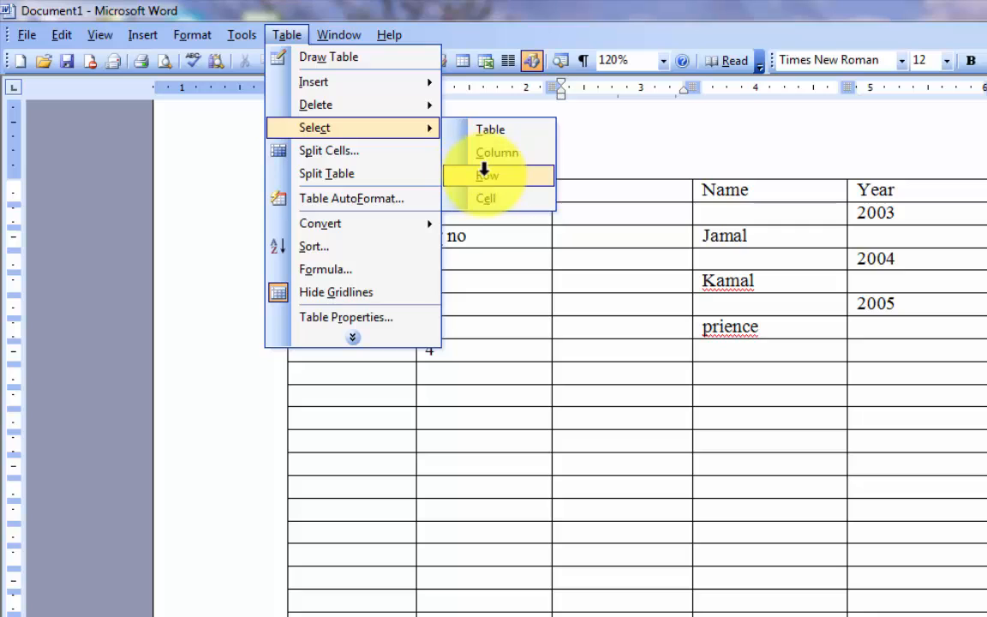
pyautogui.click(485, 175)
# Select only the empty third-column cell in the Sr no row with the Select command.
pyautogui.click(565, 238)
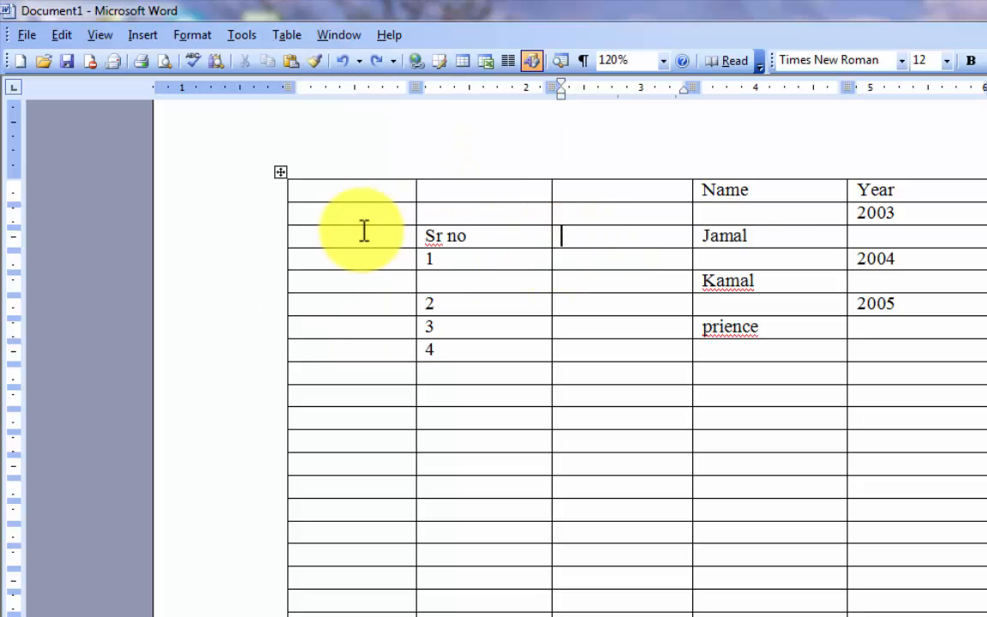
pyautogui.click(288, 35)
pyautogui.moveTo(334, 130)
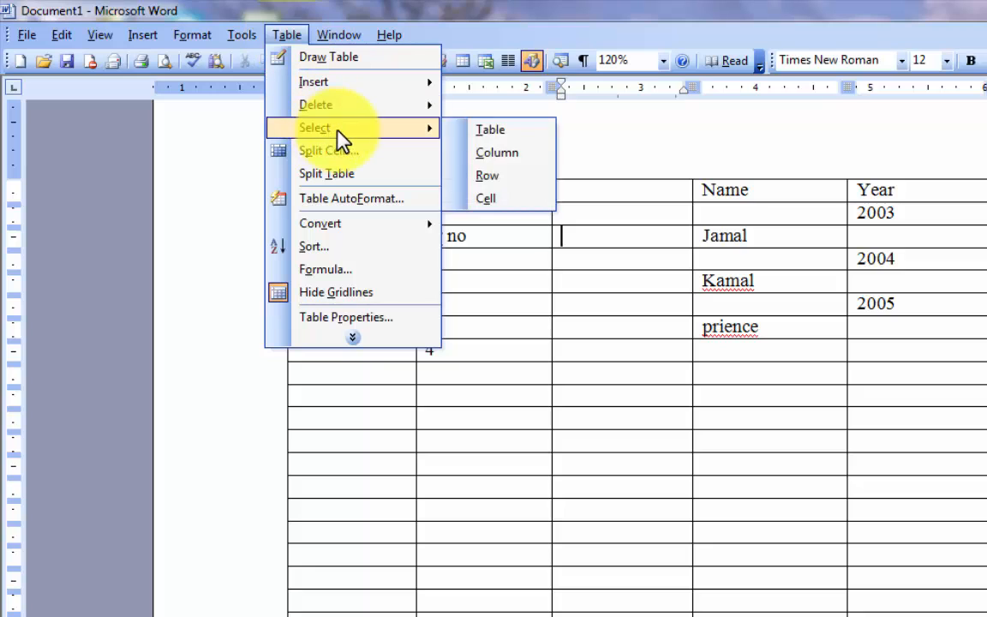
pyautogui.click(485, 198)
# Select only the cell under the Name column in the Sr no row with the Select command.
pyautogui.click(600, 258)
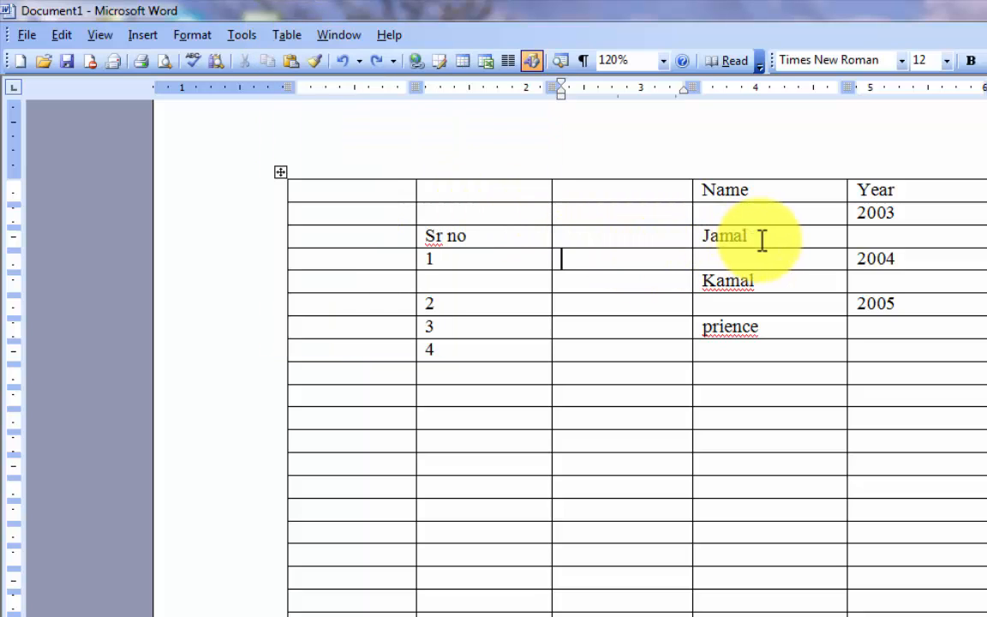
pyautogui.click(286, 35)
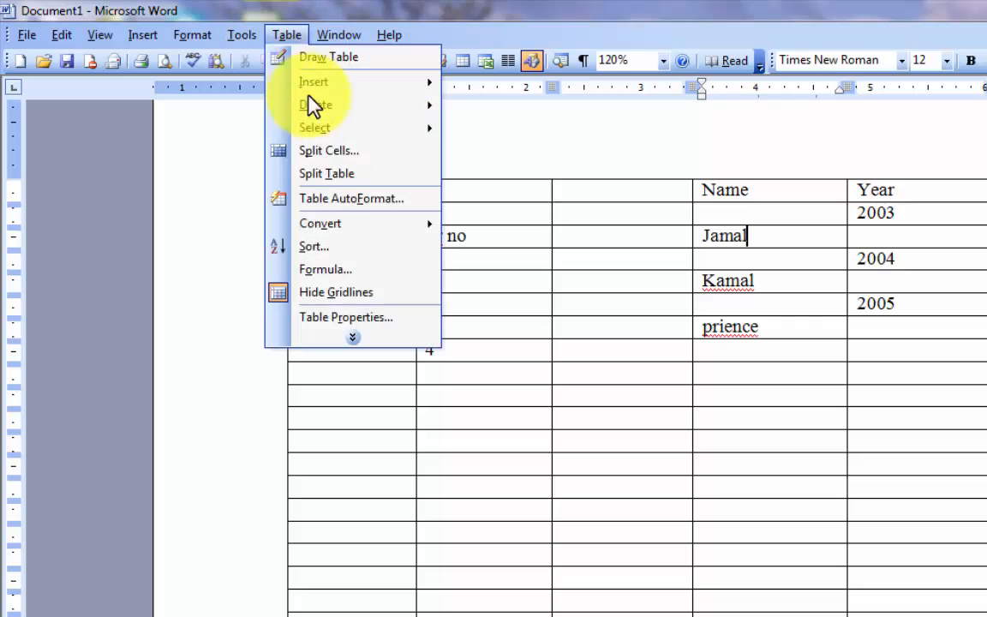
pyautogui.moveTo(353, 142)
pyautogui.click(473, 204)
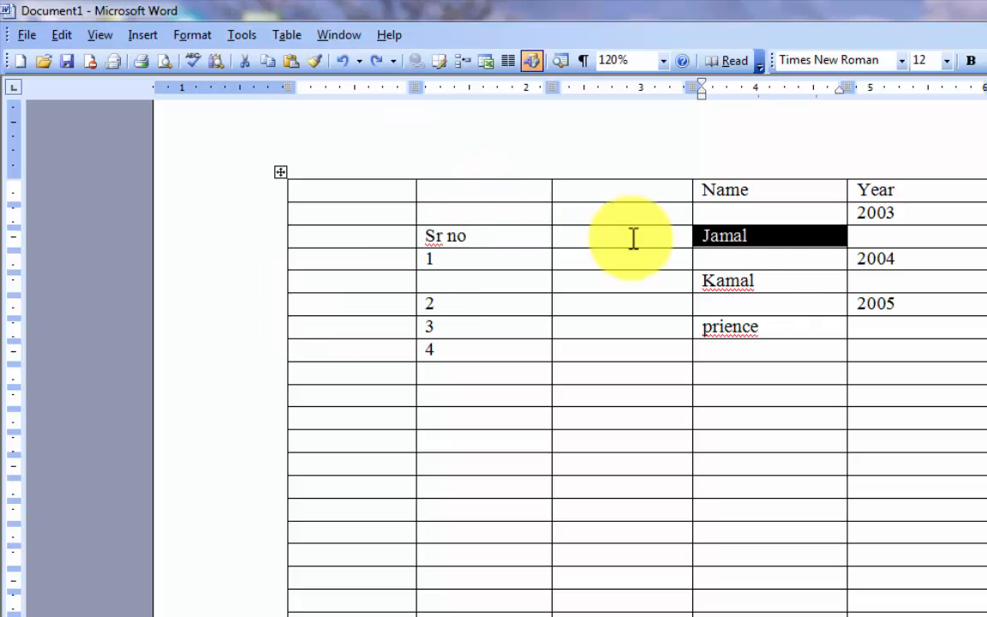
# Split the empty third-column cell in the Sr no row into 3 columns and 5 rows.
pyautogui.click(760, 281)
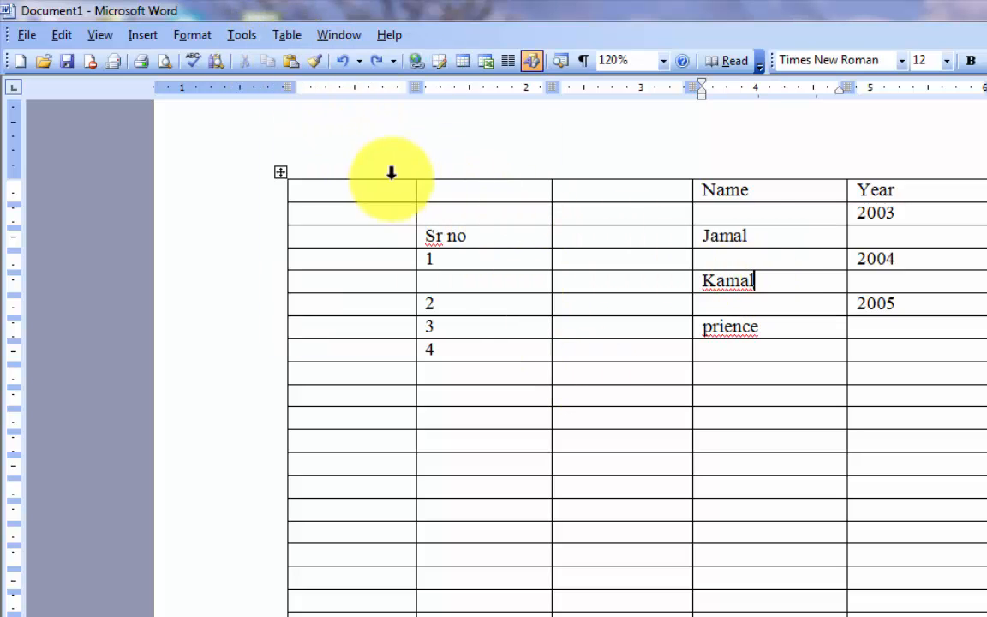
pyautogui.click(288, 35)
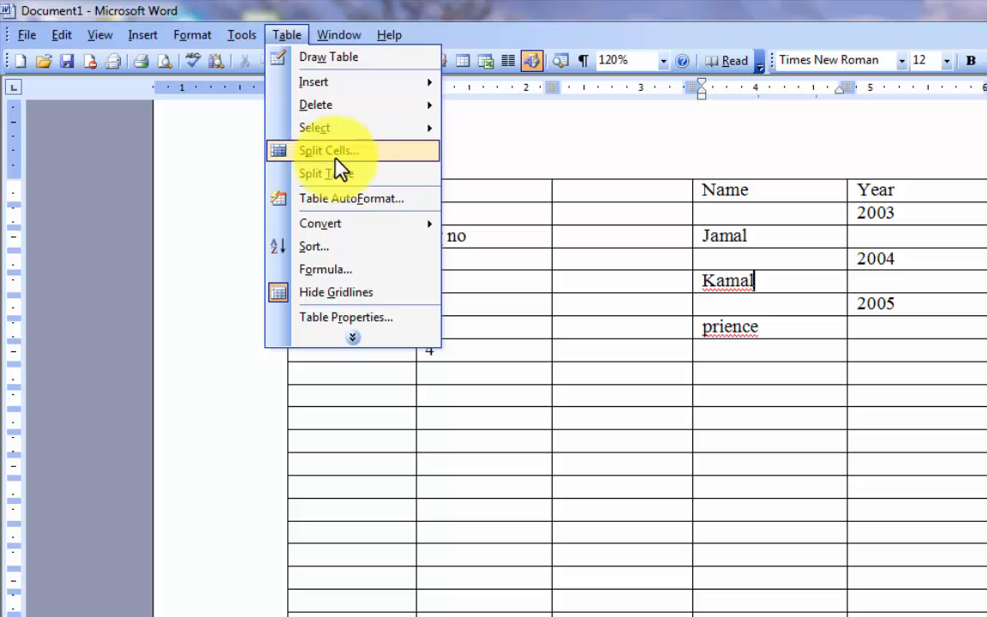
pyautogui.click(672, 353)
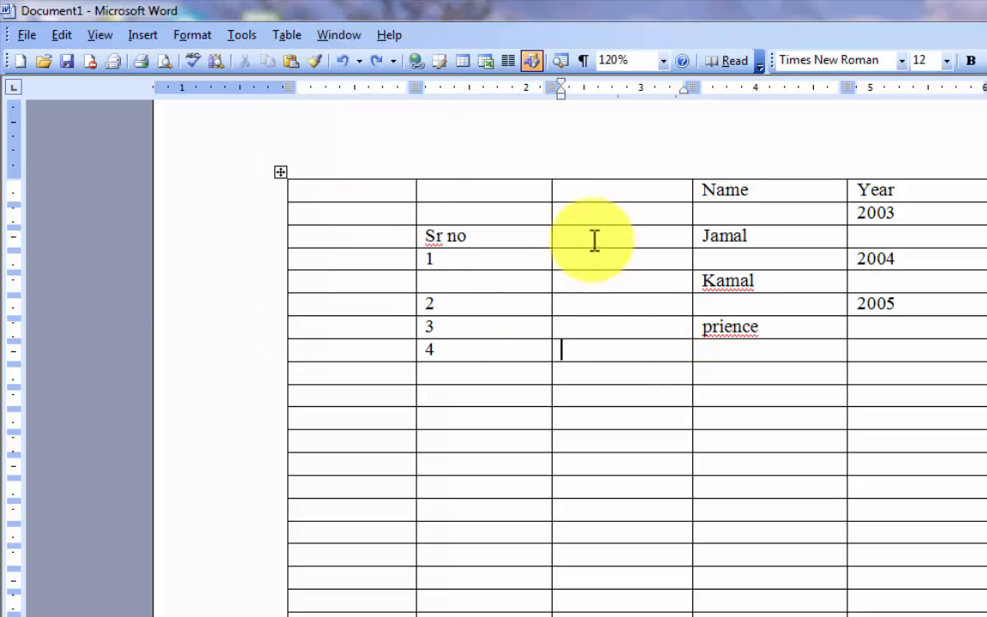
pyautogui.click(591, 237)
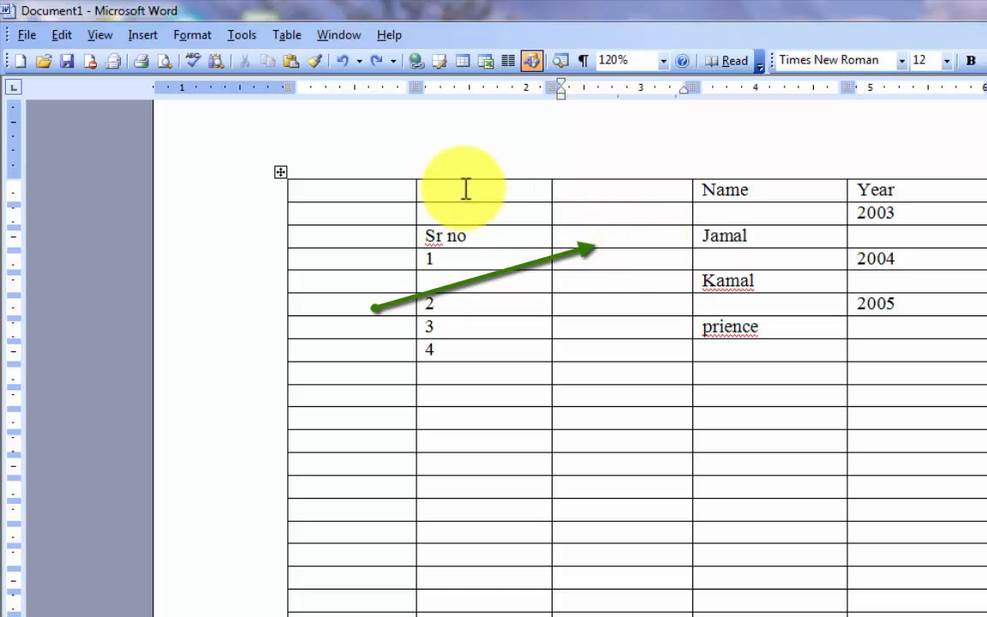
pyautogui.click(283, 38)
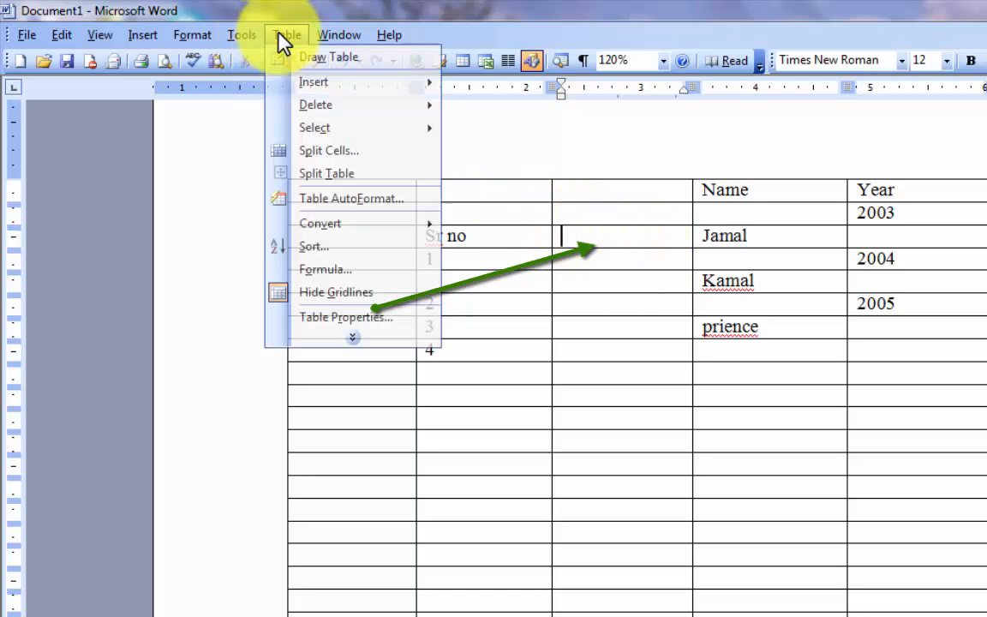
pyautogui.click(307, 151)
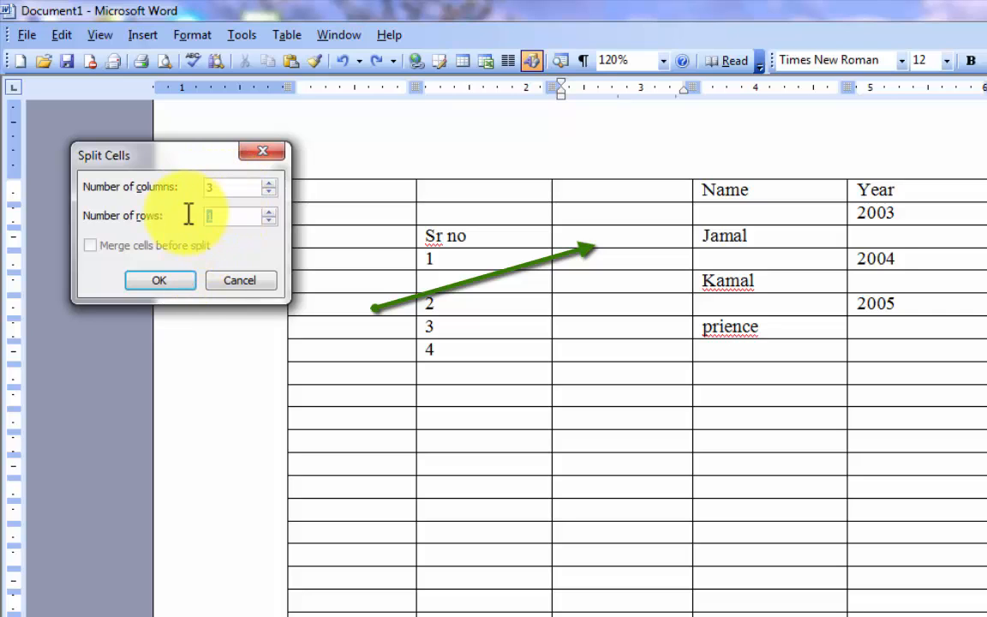
pyautogui.click(160, 280)
pyautogui.click(476, 305)
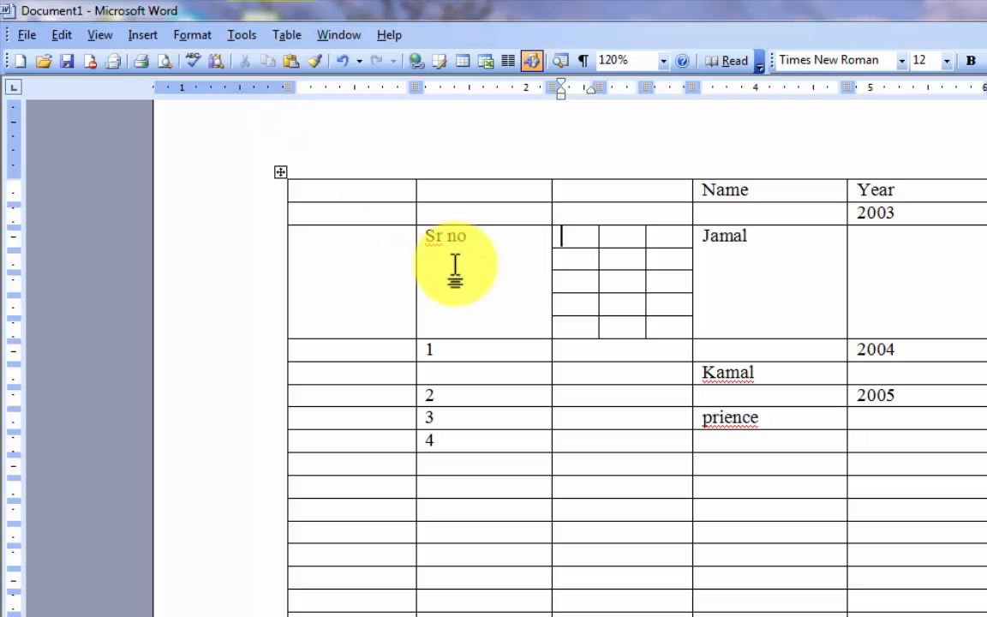
# Split the table above the row numbered 3 and rejoin the two parts.
pyautogui.click(287, 35)
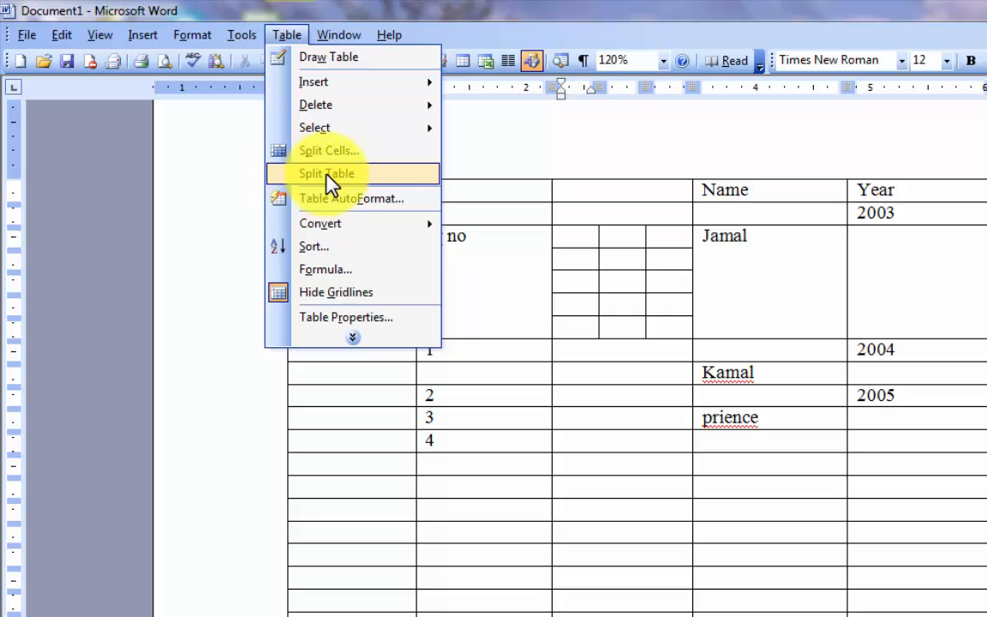
pyautogui.click(506, 516)
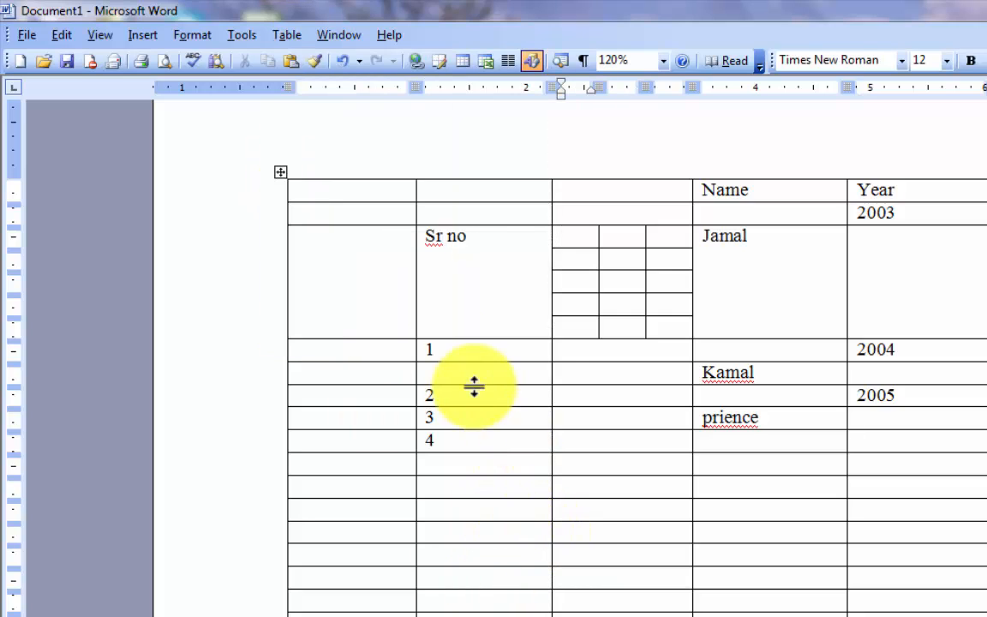
pyautogui.click(463, 467)
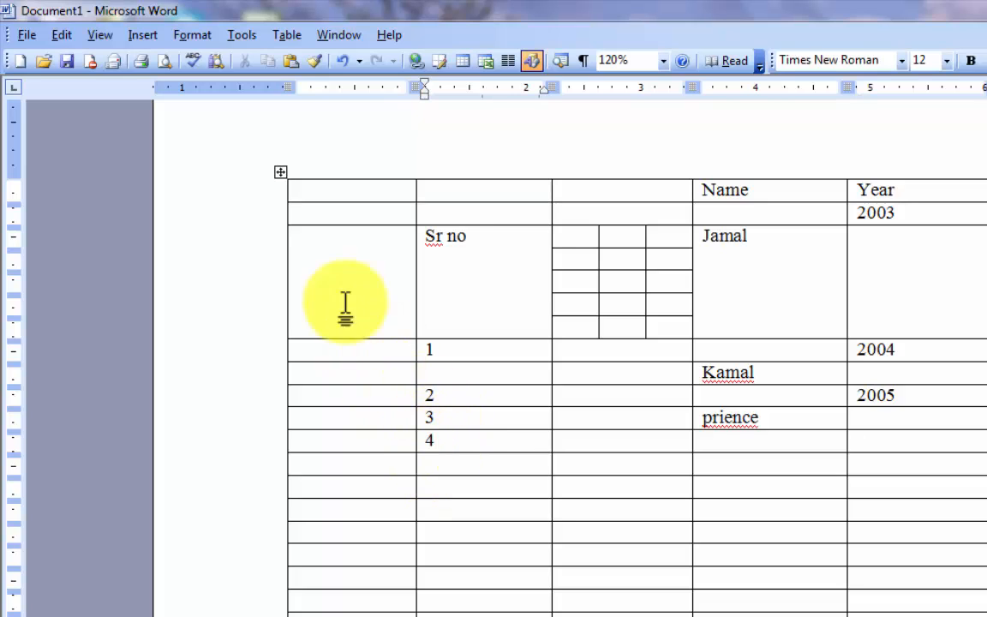
pyautogui.click(283, 34)
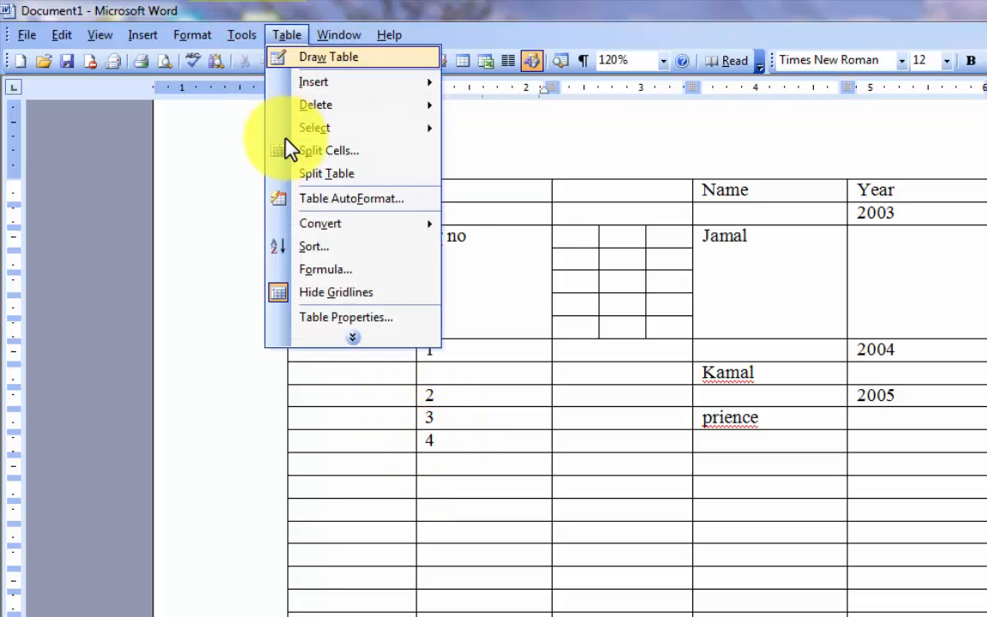
pyautogui.click(321, 176)
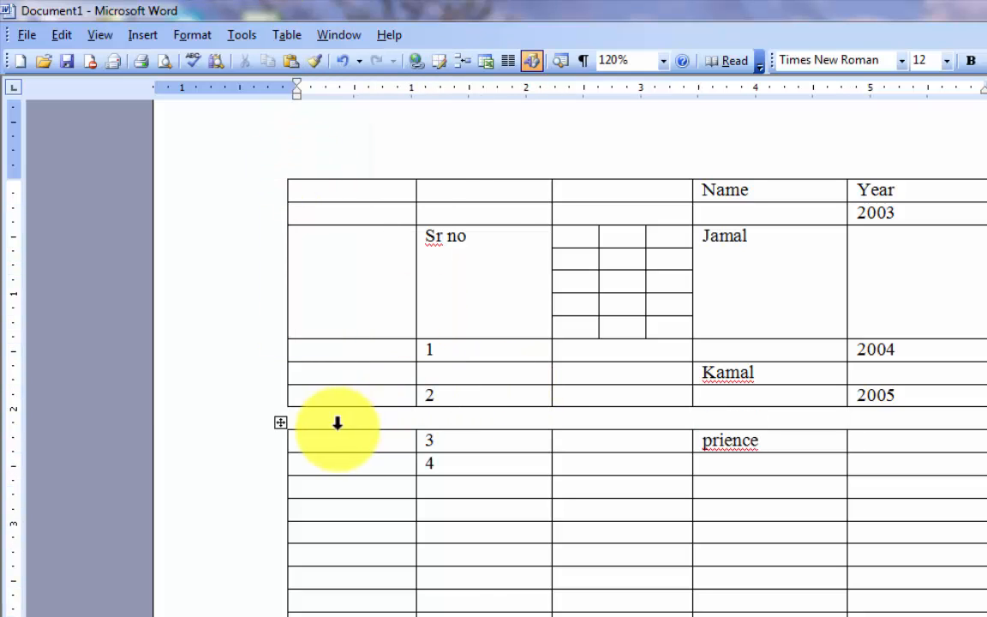
pyautogui.click(505, 480)
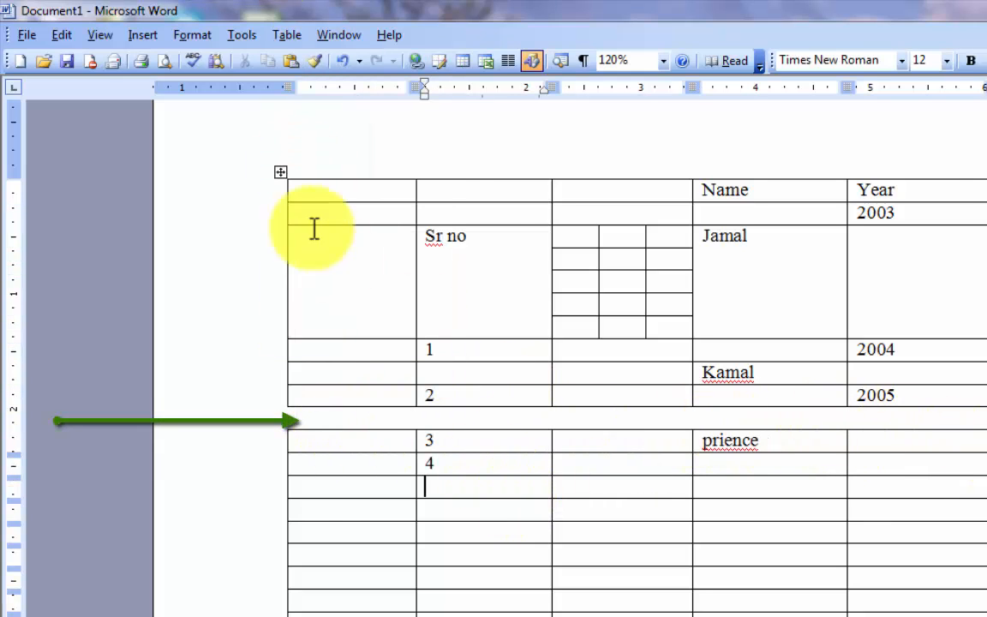
pyautogui.press('Delete')
# Preview several Table AutoFormat styles, including Table Columns 3 and Table Columns 2, and try the Table Colorful 3 style on the table.
pyautogui.click(290, 38)
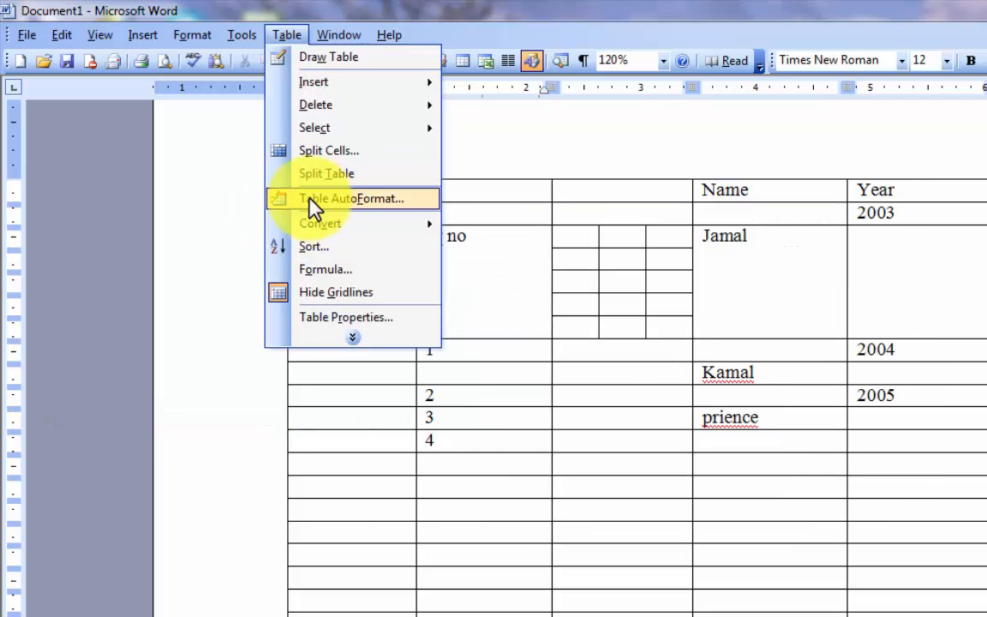
pyautogui.click(312, 200)
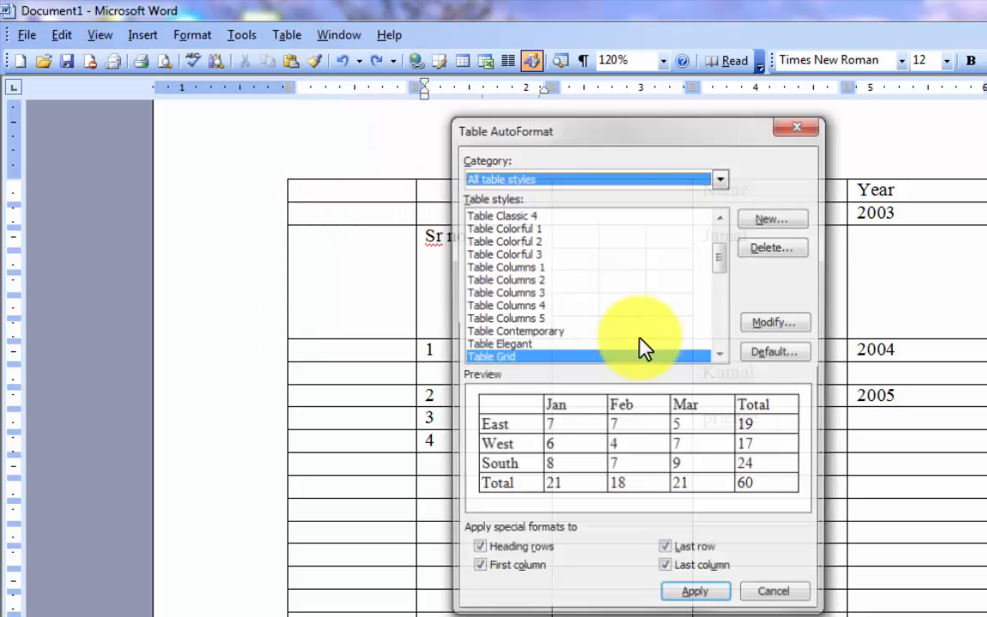
pyautogui.click(523, 293)
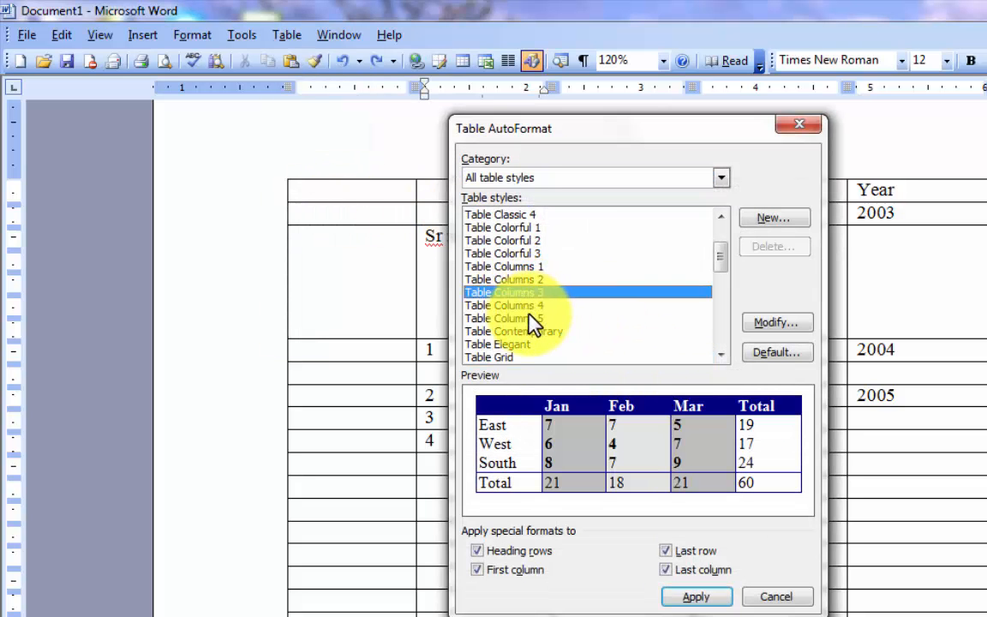
pyautogui.click(508, 239)
pyautogui.press('Down')
pyautogui.press('Down')
pyautogui.press('Down')
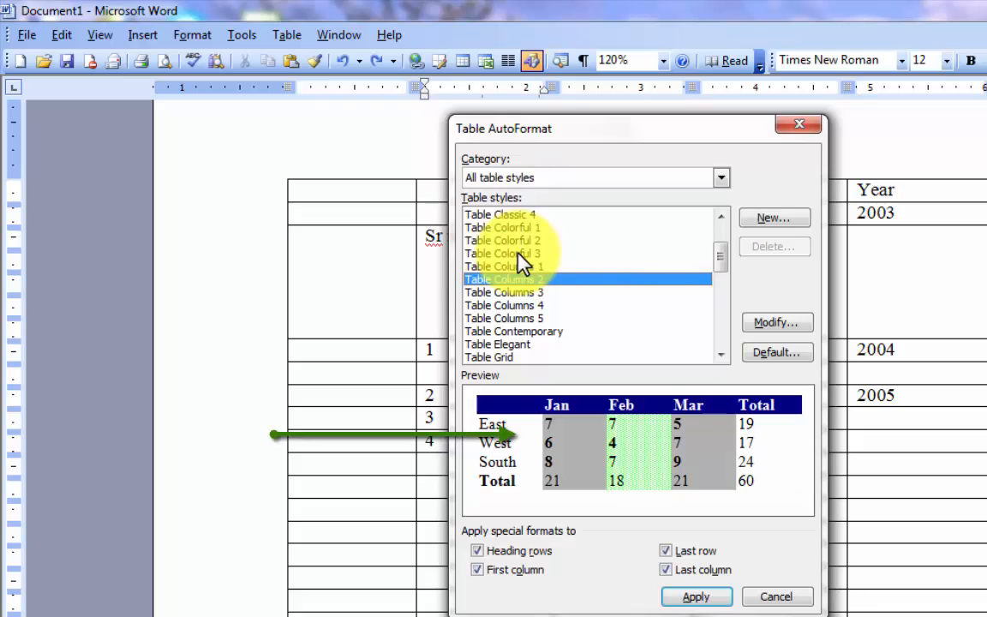
pyautogui.press('Down')
pyautogui.click(519, 254)
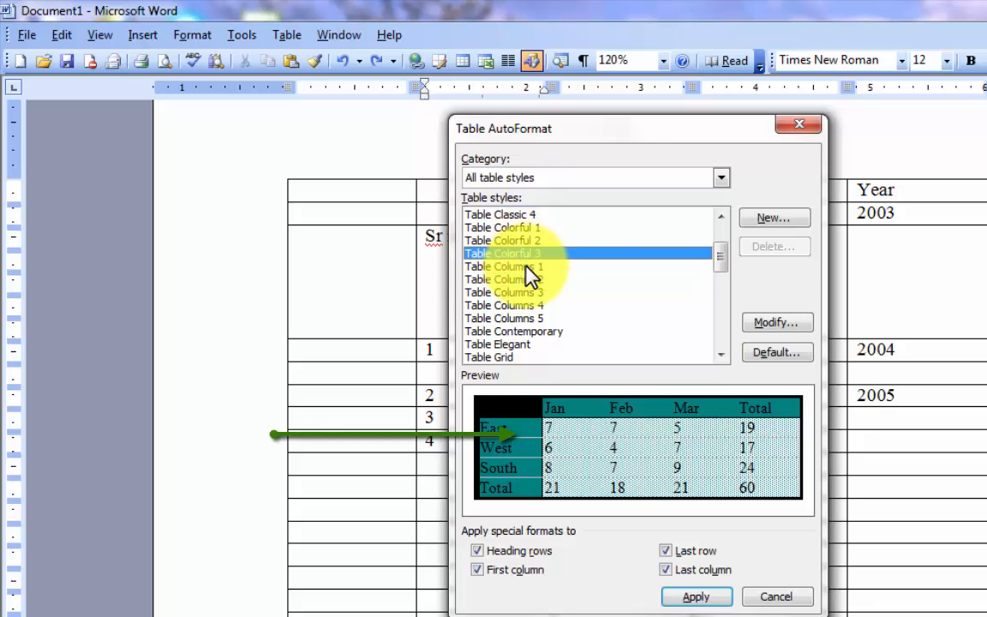
pyautogui.click(696, 595)
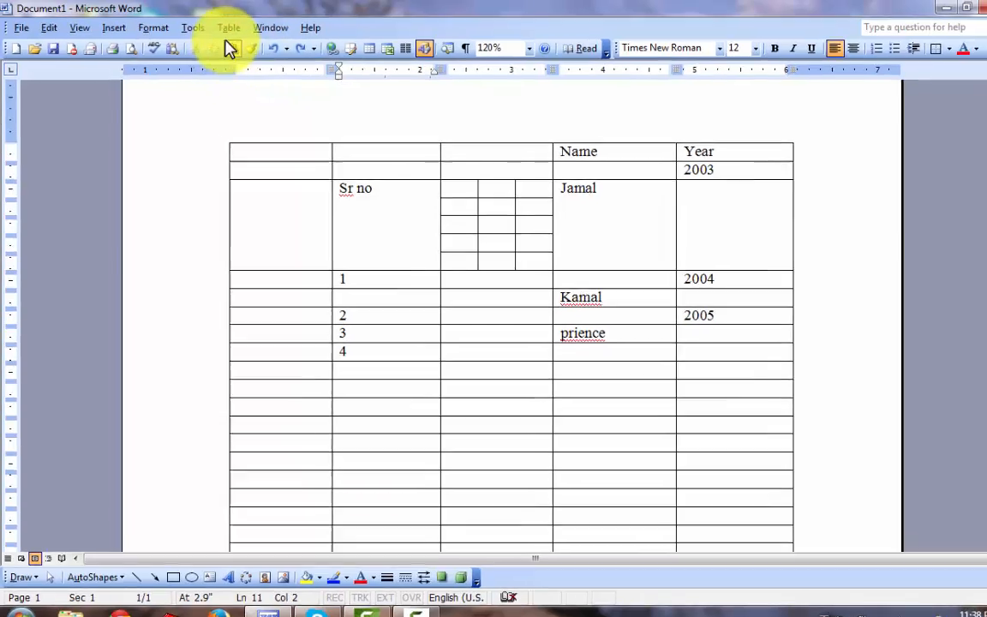
# Convert the whole table to text, separating the text with tabs.
pyautogui.click(221, 26)
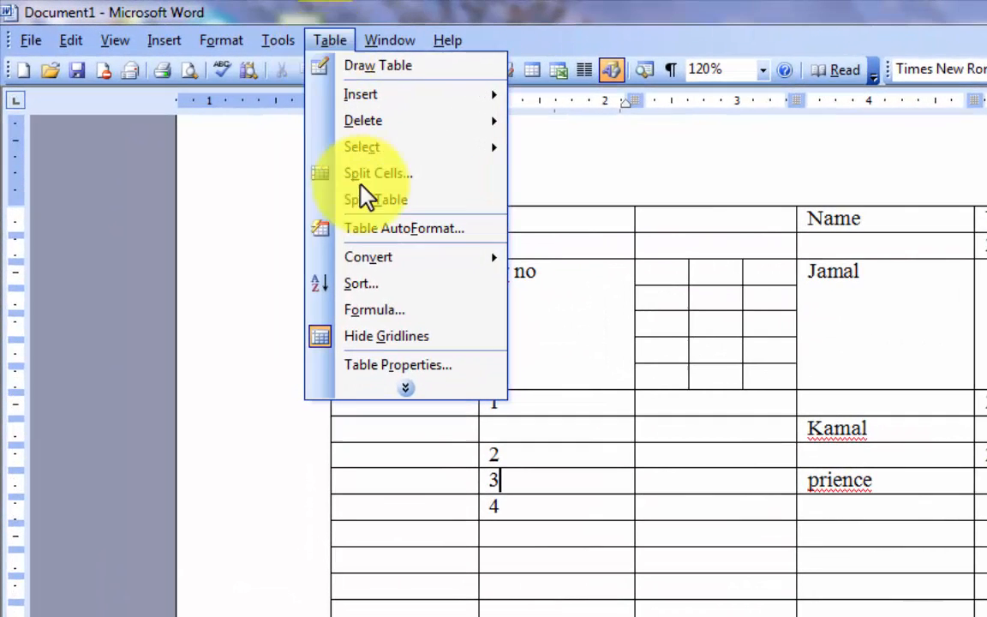
pyautogui.moveTo(374, 263)
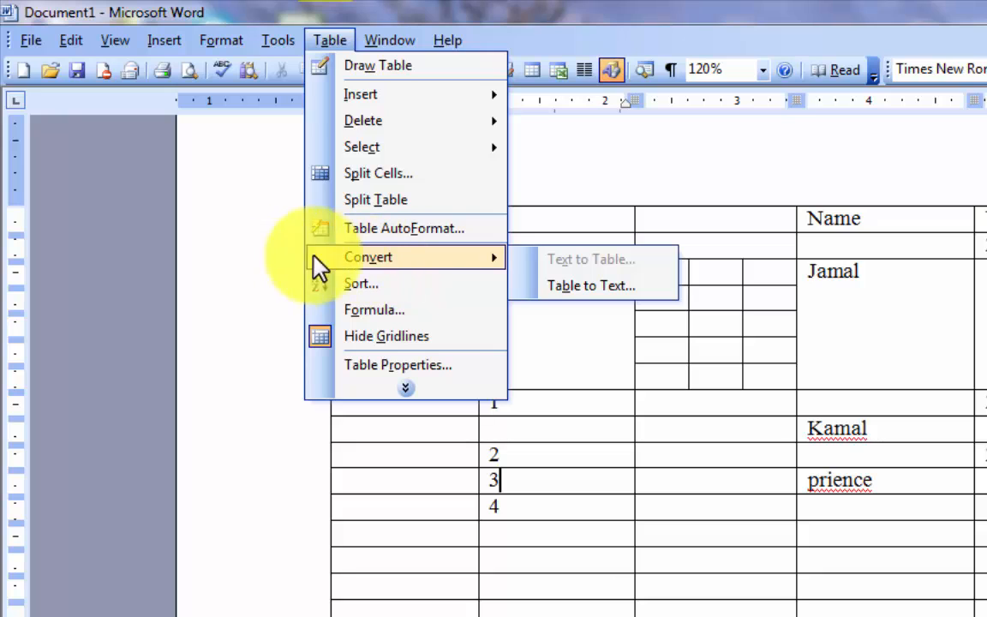
pyautogui.click(696, 436)
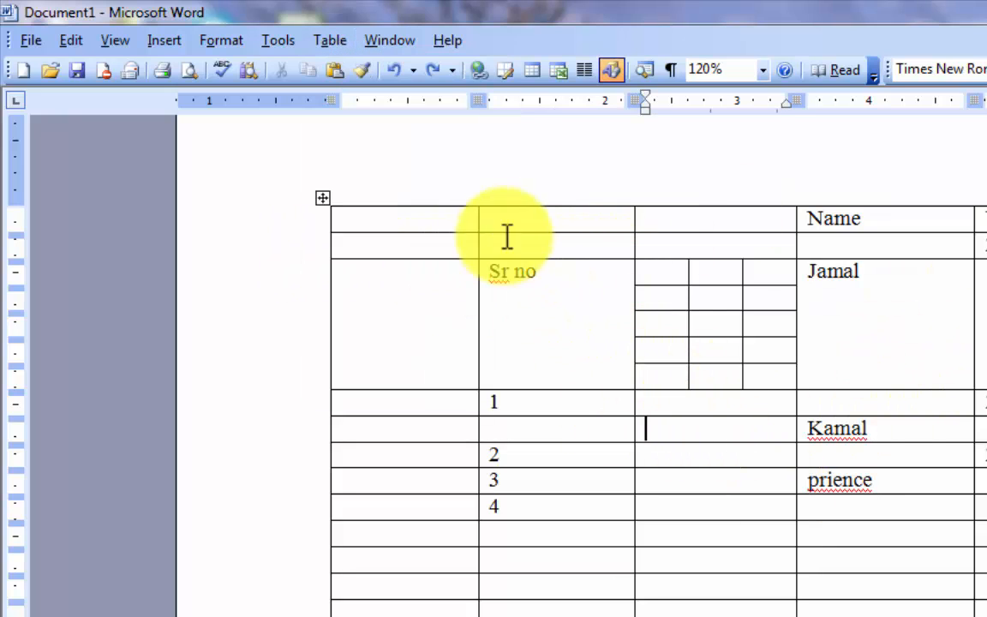
pyautogui.click(330, 41)
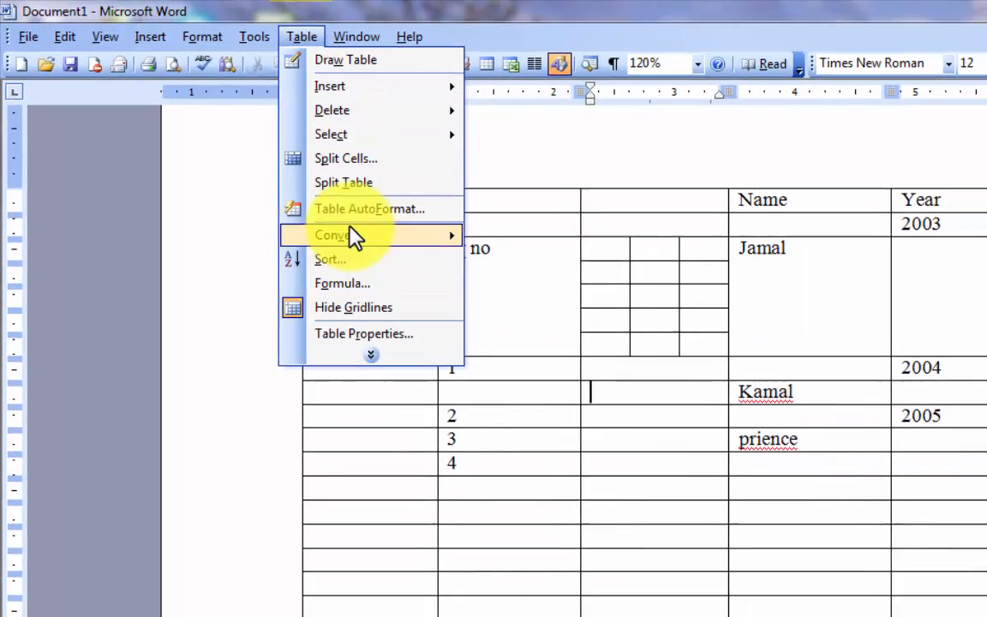
pyautogui.moveTo(428, 240)
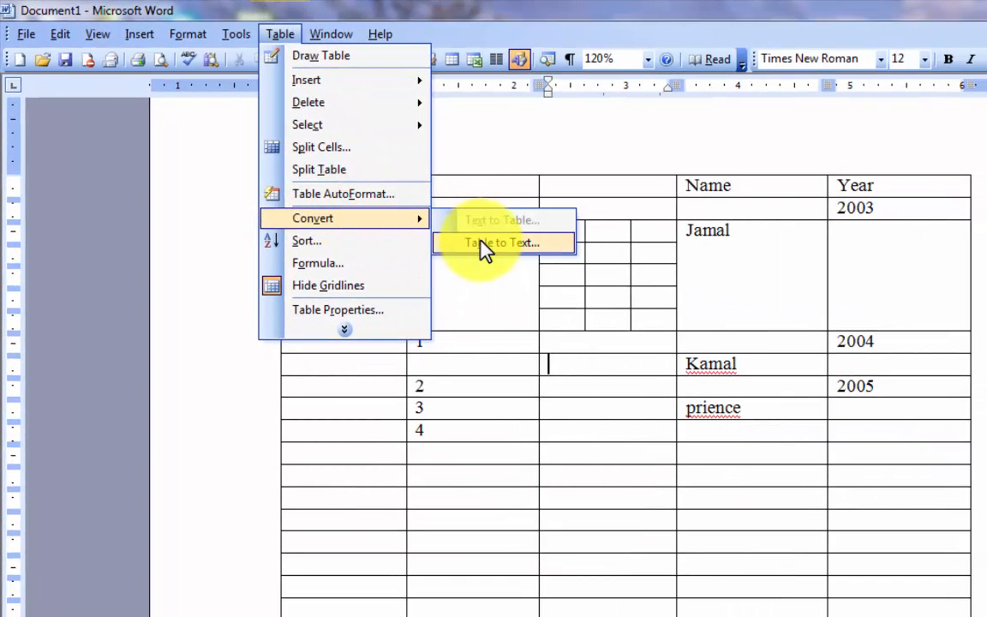
pyautogui.click(517, 268)
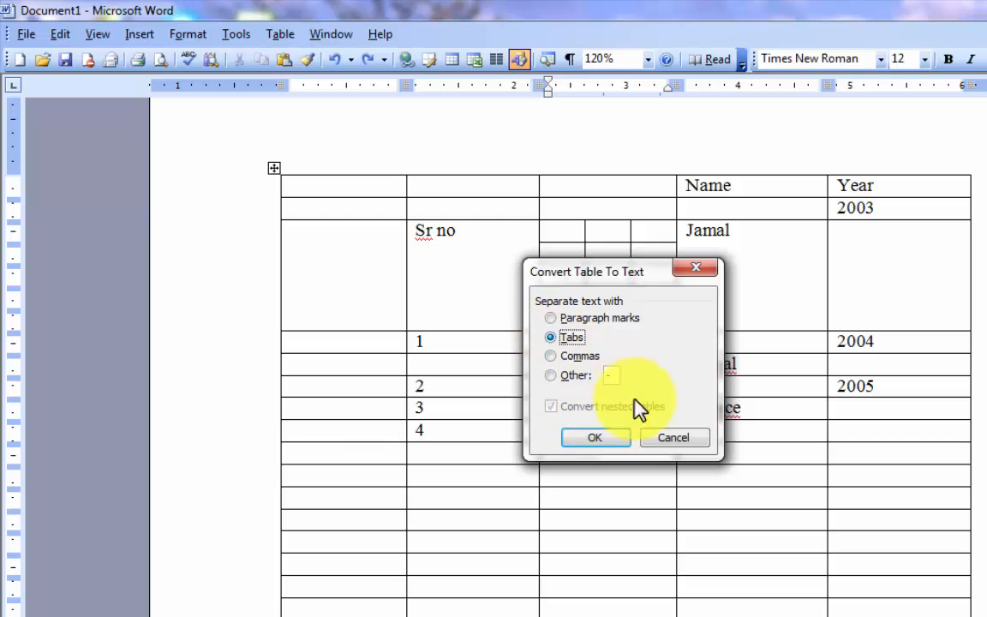
pyautogui.click(594, 448)
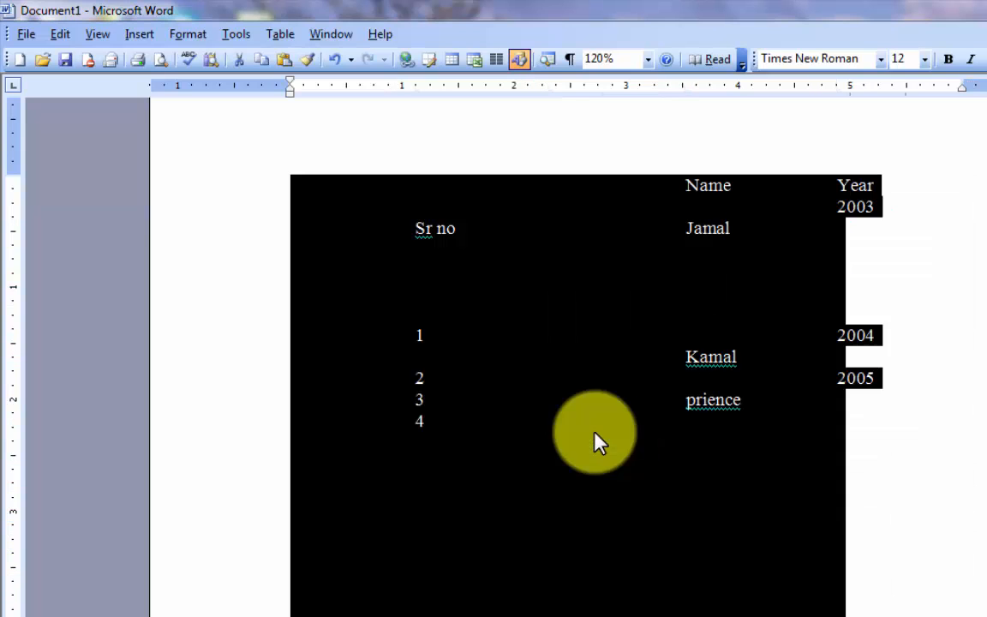
pyautogui.click(887, 480)
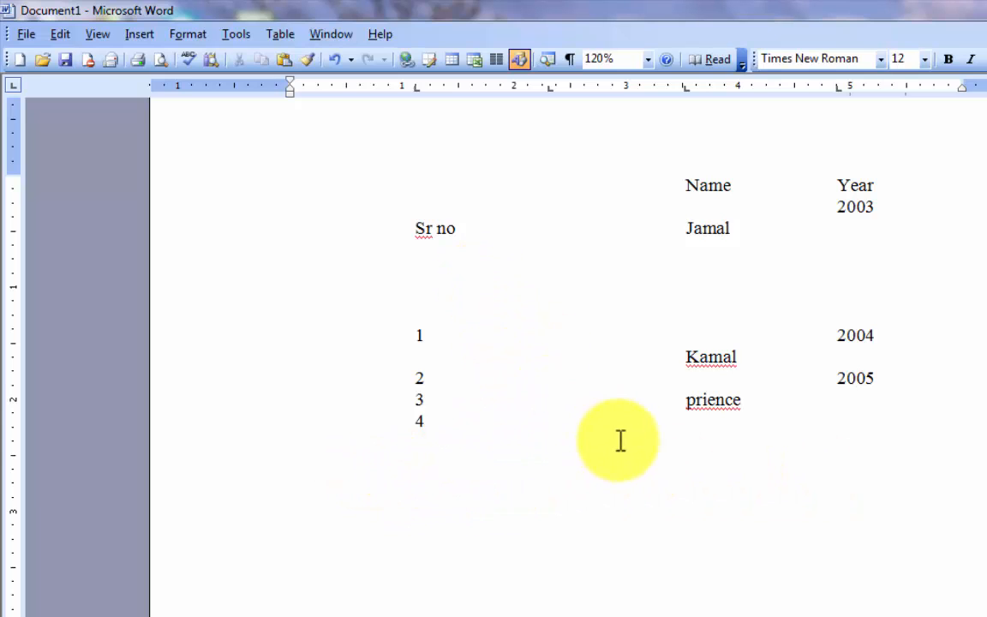
# Select the tab-separated text from the Name line through the line numbered 4 and convert it to a 7-column table separated at tabs.
pyautogui.click(277, 35)
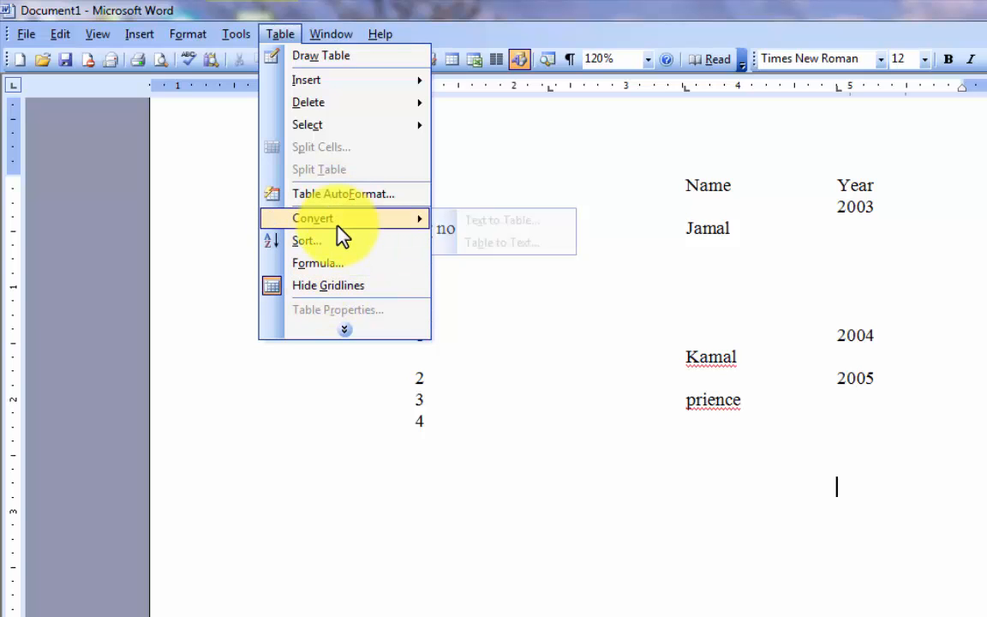
pyautogui.click(343, 460)
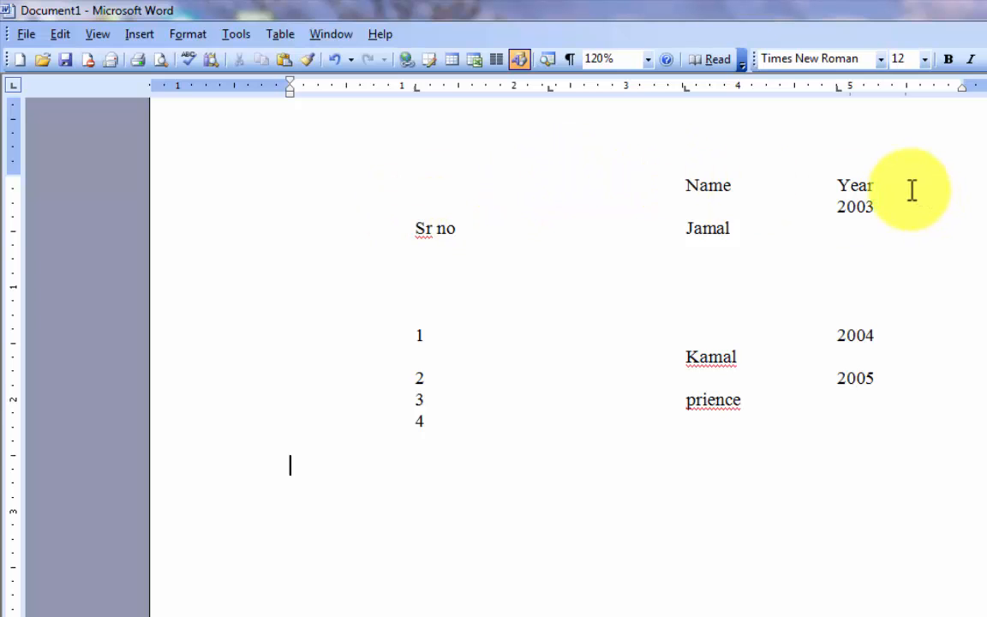
pyautogui.moveTo(420, 141); pyautogui.dragTo(888, 525)
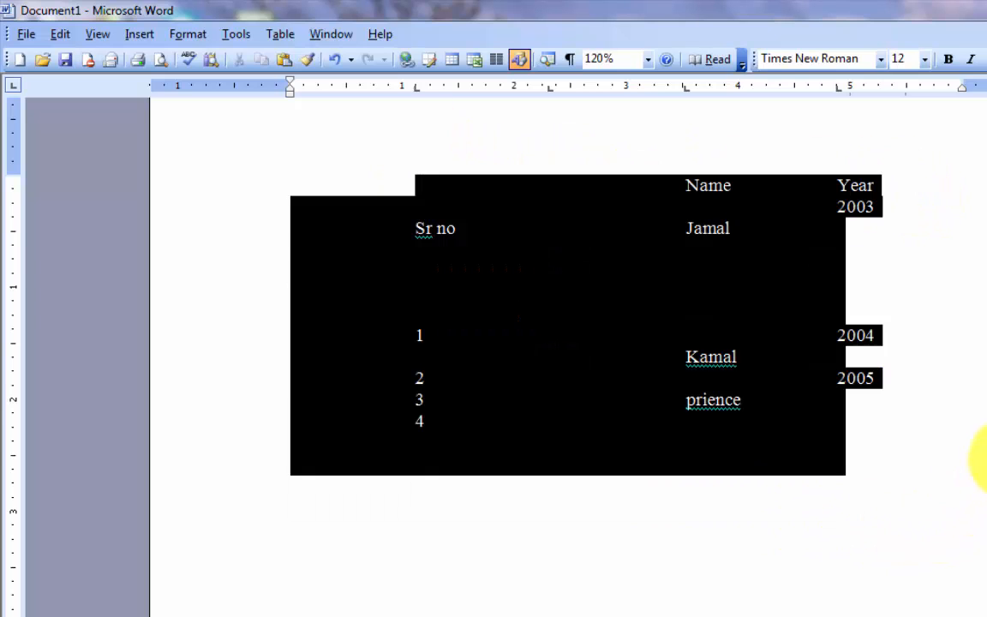
pyautogui.moveTo(984, 463); pyautogui.dragTo(981, 423)
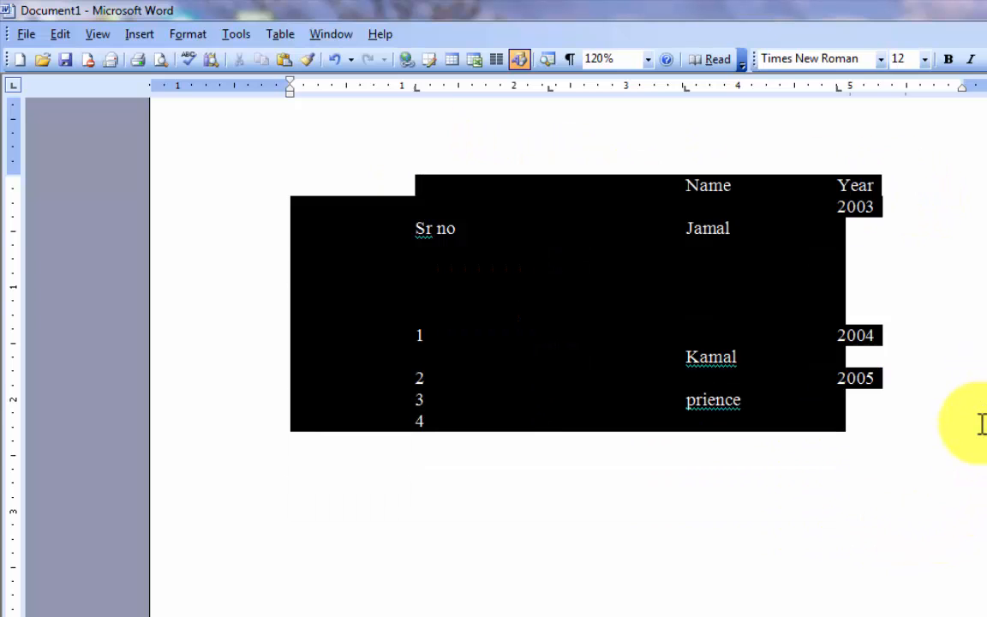
pyautogui.click(270, 36)
pyautogui.moveTo(343, 221)
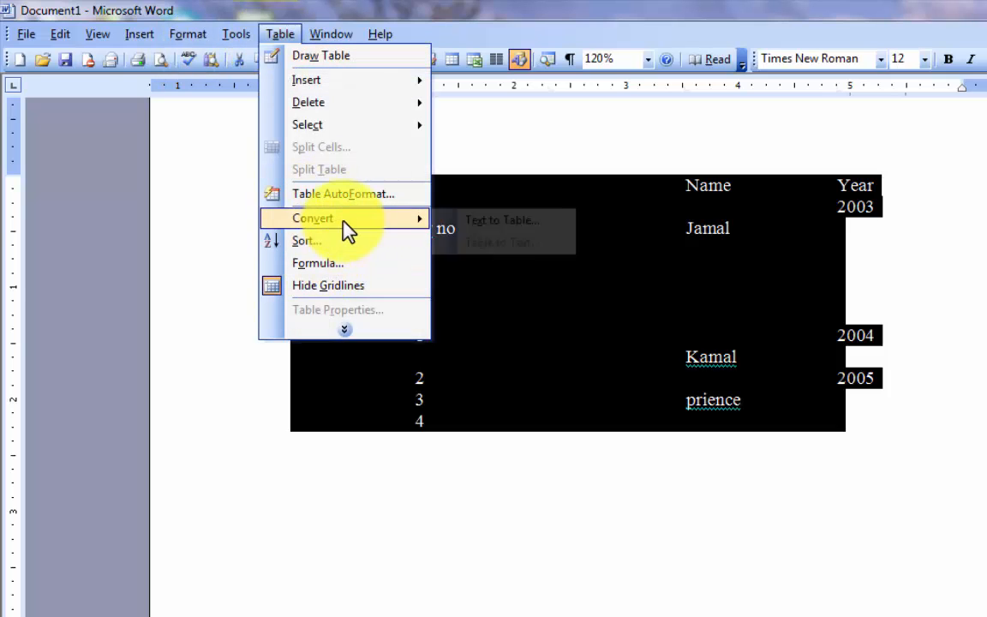
pyautogui.click(497, 220)
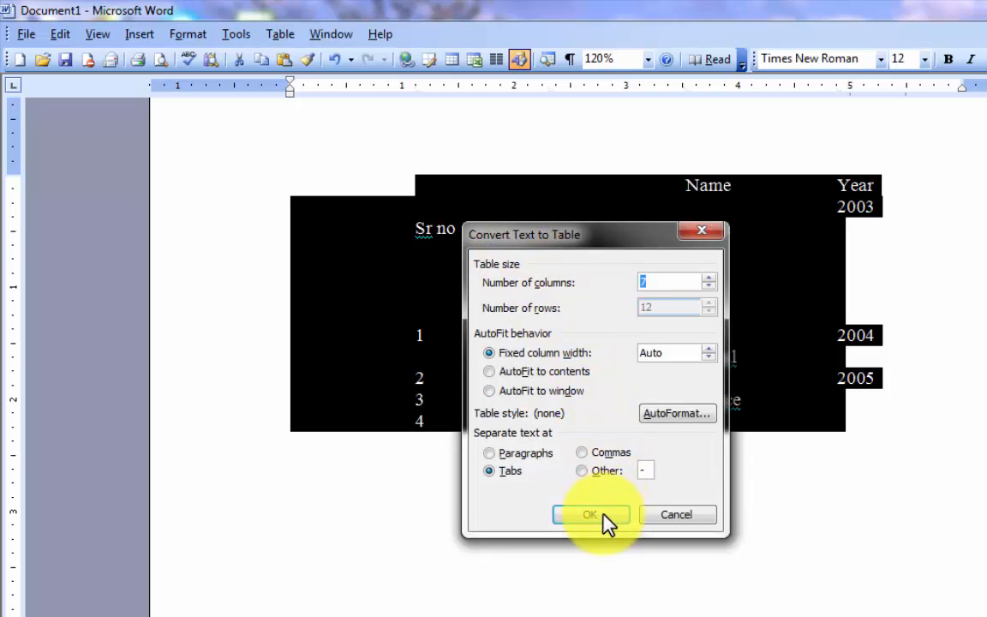
pyautogui.click(606, 519)
pyautogui.click(669, 547)
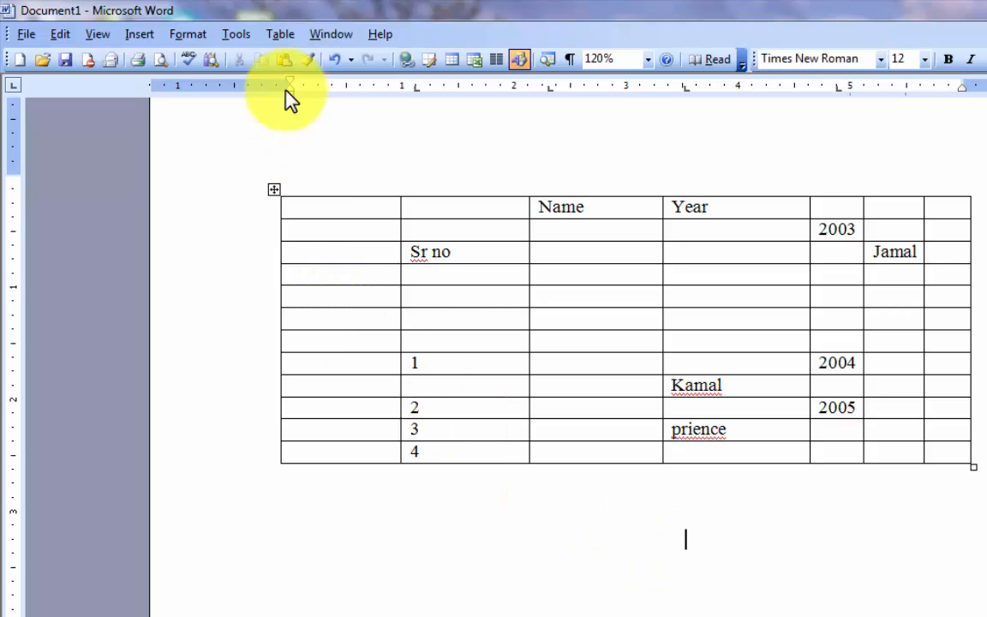
pyautogui.click(280, 33)
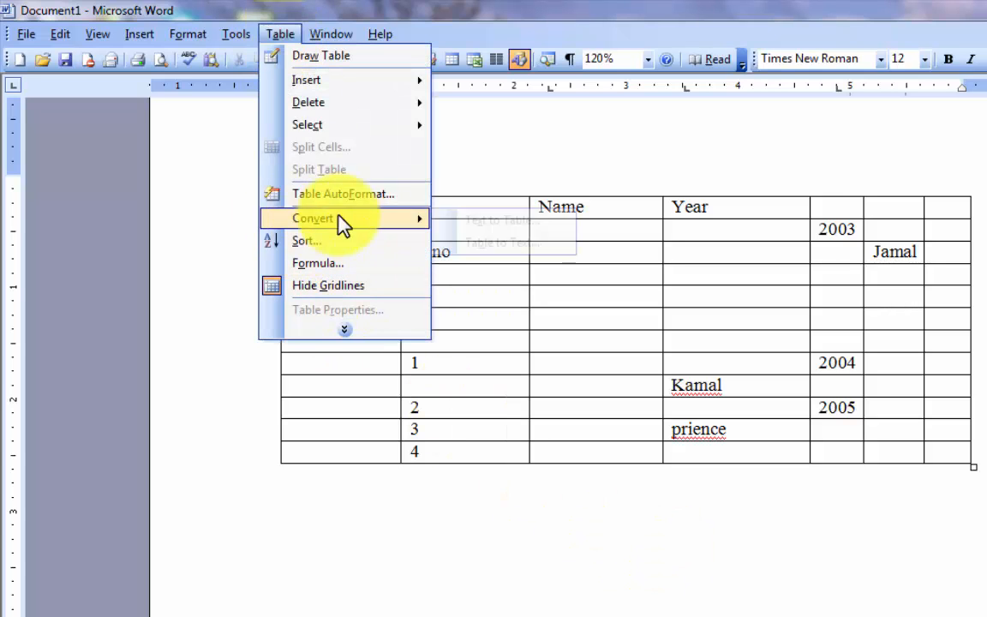
pyautogui.click(280, 34)
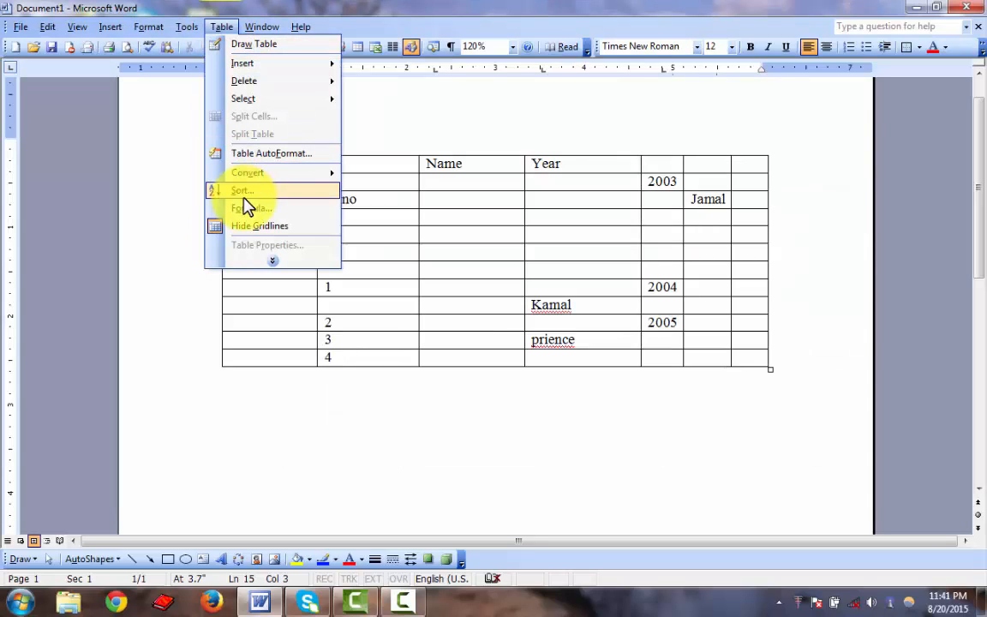
pyautogui.click(408, 326)
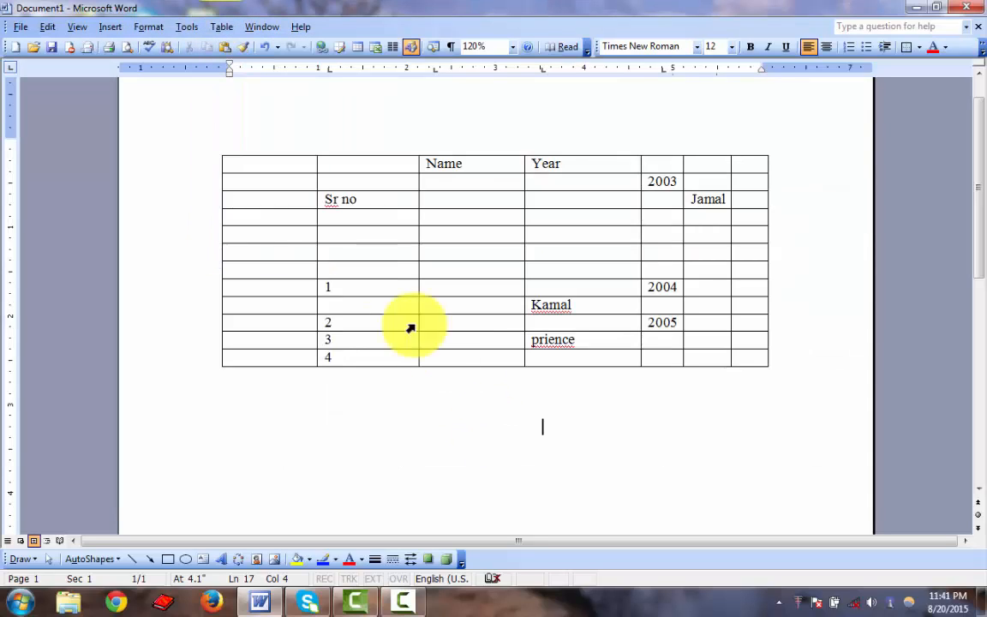
# Enter 12, 14 and 36 in the second, third and fourth cells of the table's fifth row, and dismiss the Windows color scheme message.
pyautogui.click(358, 236)
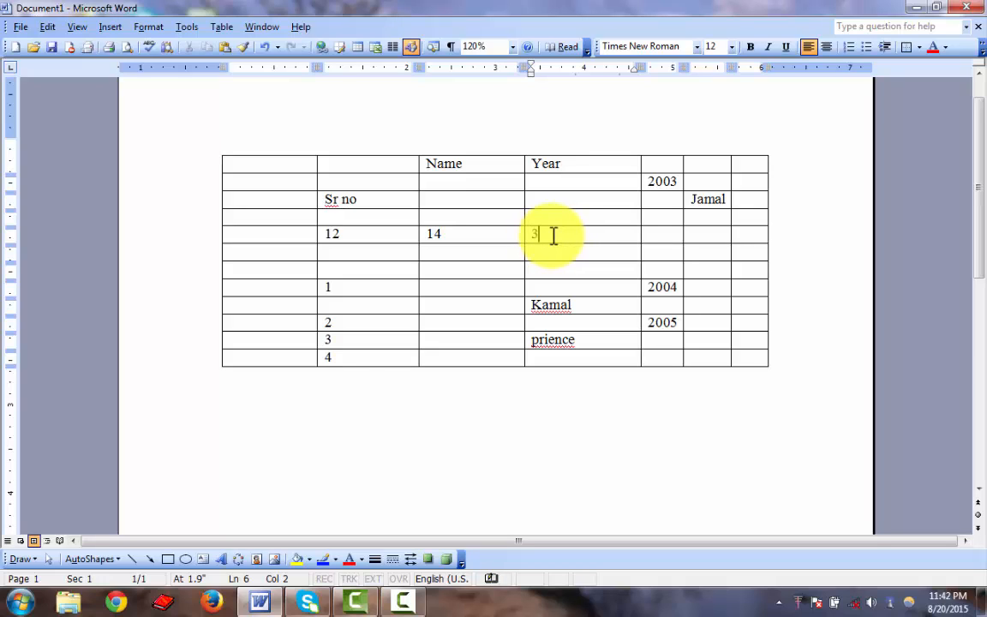
pyautogui.click(669, 238)
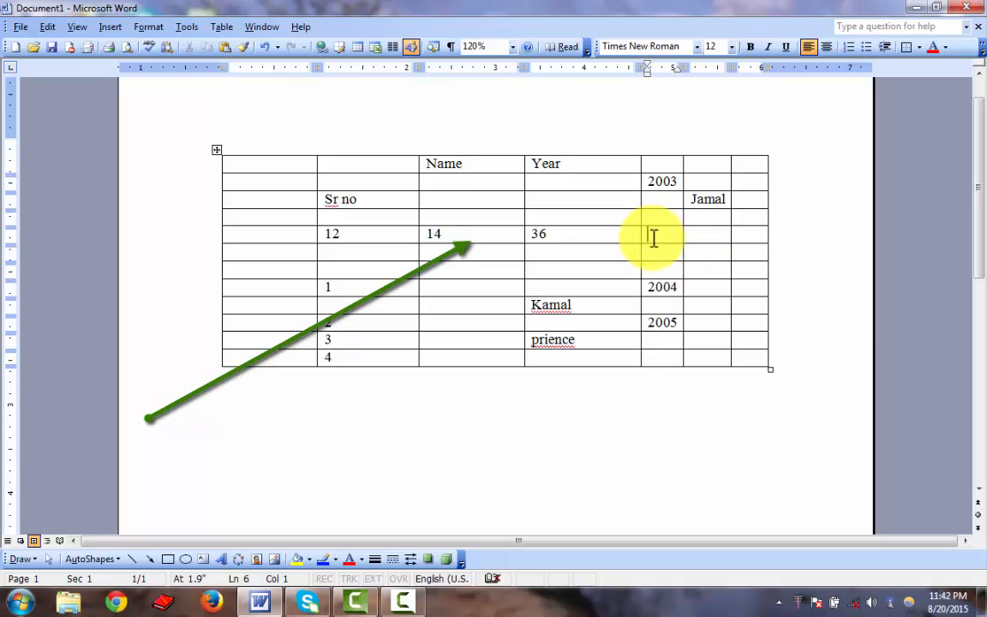
pyautogui.click(363, 235)
pyautogui.click(562, 238)
pyautogui.click(655, 238)
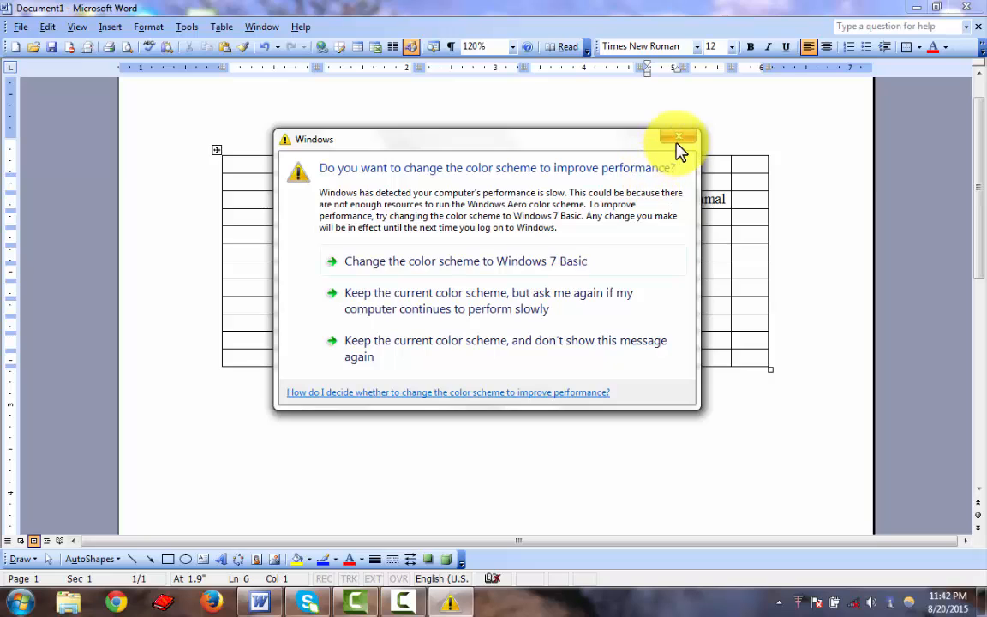
pyautogui.click(678, 140)
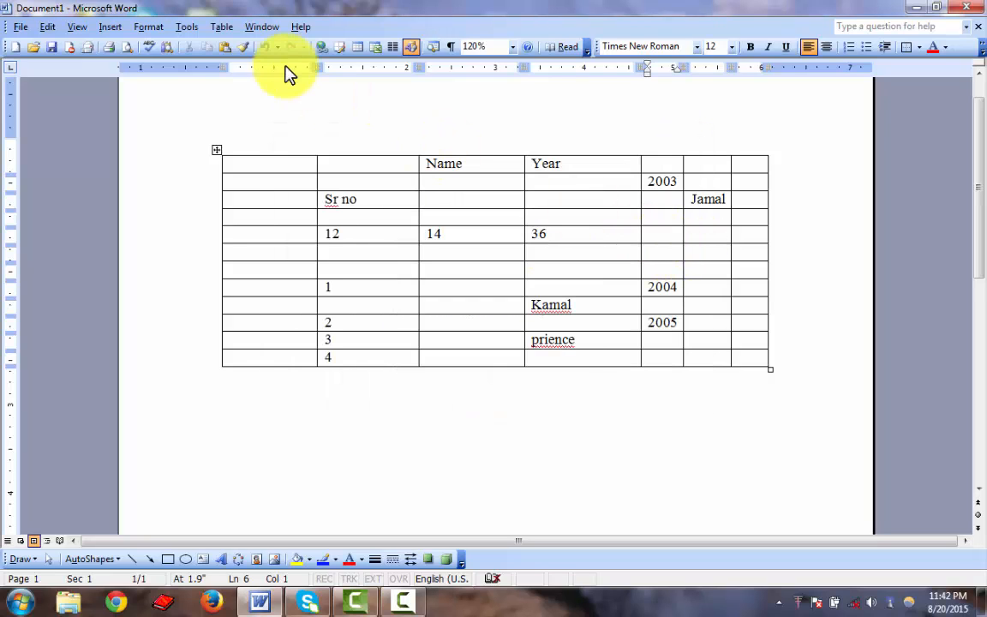
# Insert the formula =SUM(LEFT) in the cell after 36 and delete its result.
pyautogui.click(225, 28)
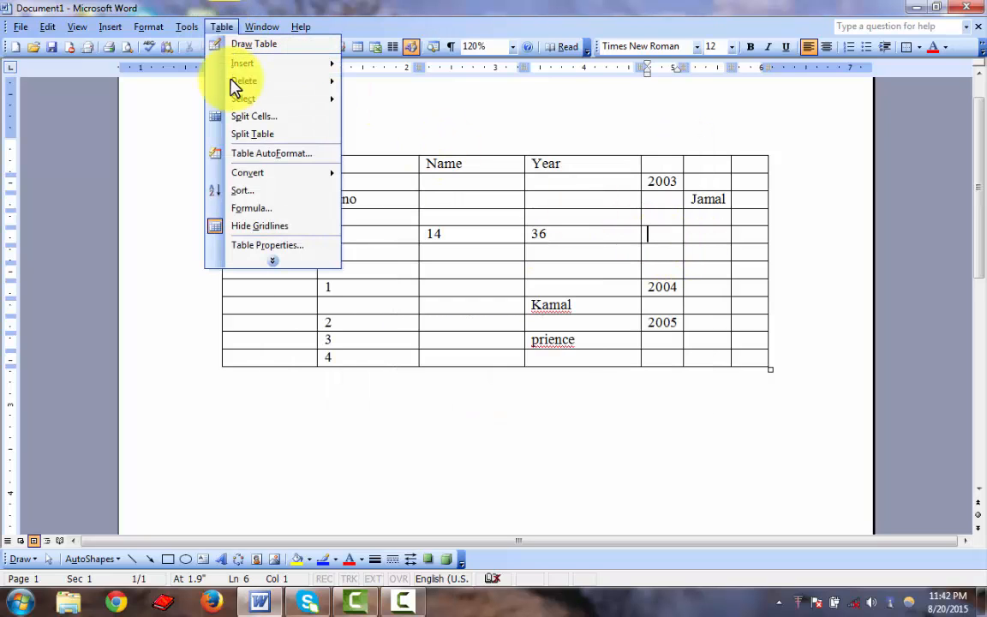
pyautogui.click(255, 208)
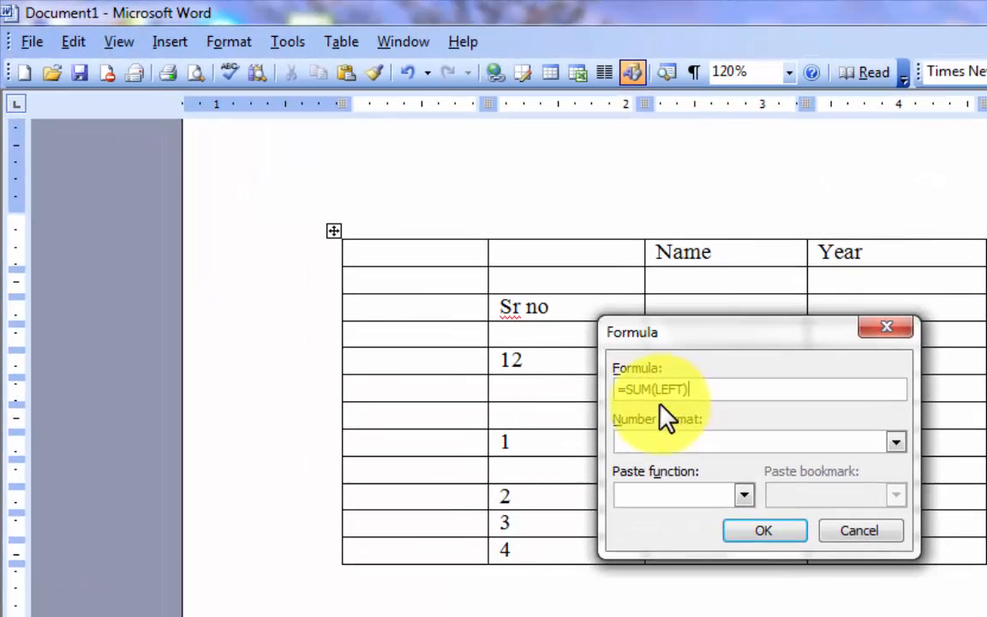
pyautogui.click(762, 533)
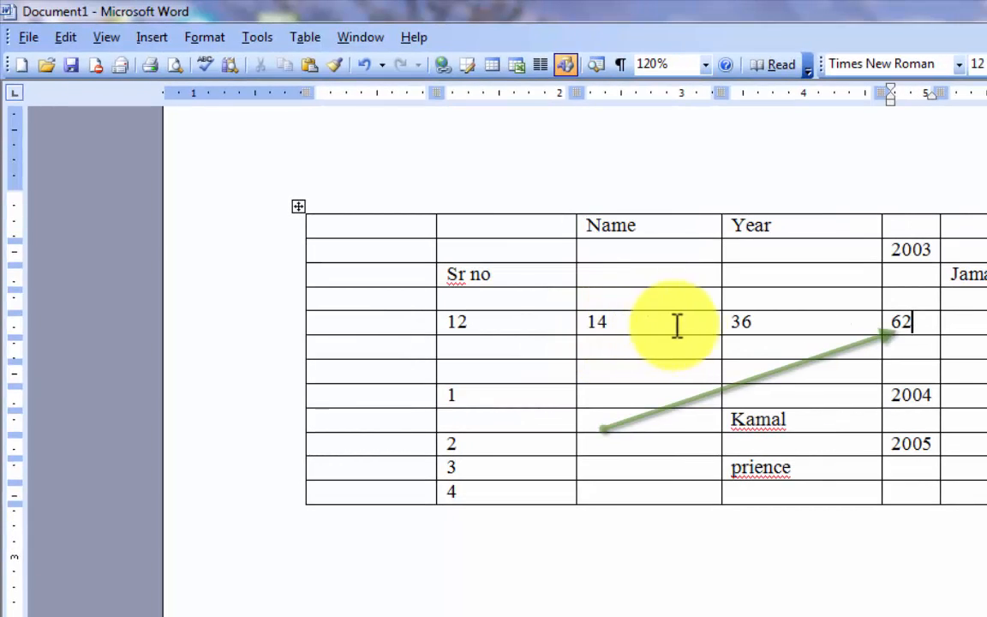
pyautogui.moveTo(910, 321); pyautogui.dragTo(893, 322)
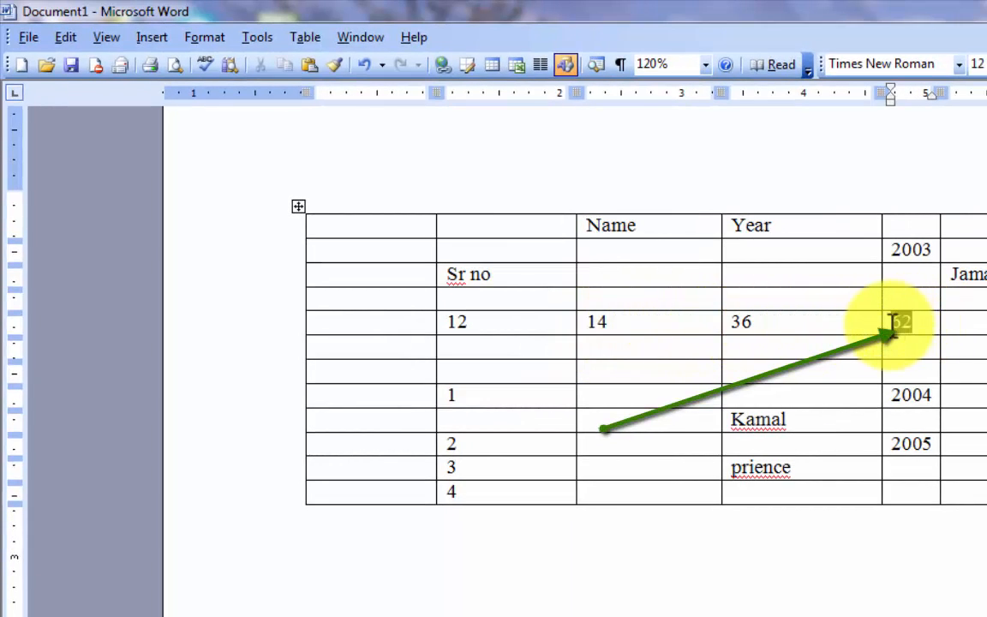
pyautogui.press('Delete')
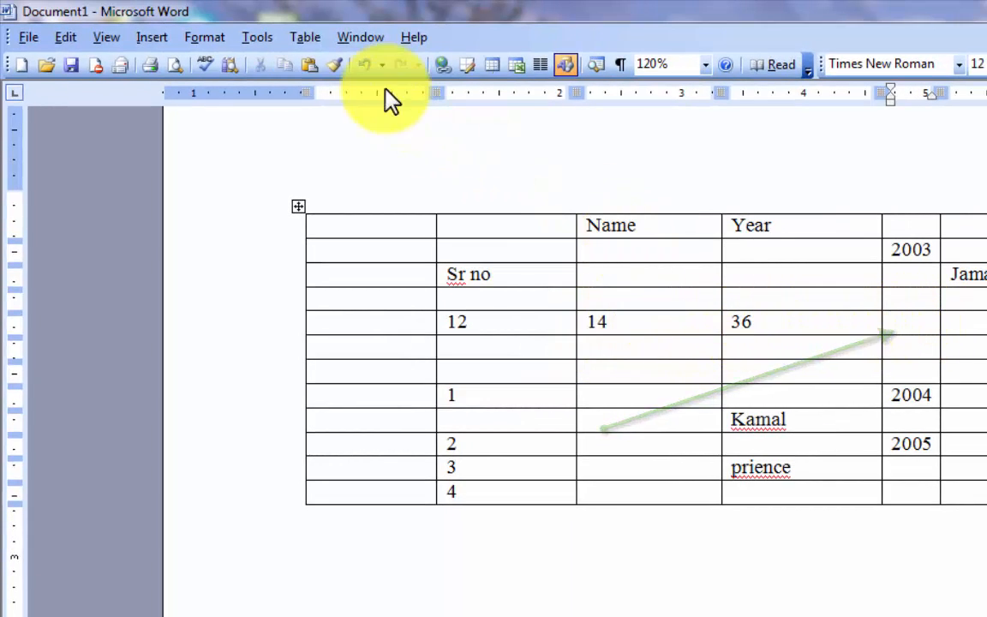
# Insert the formula =12+14-36 in the empty cell after 36.
pyautogui.click(287, 36)
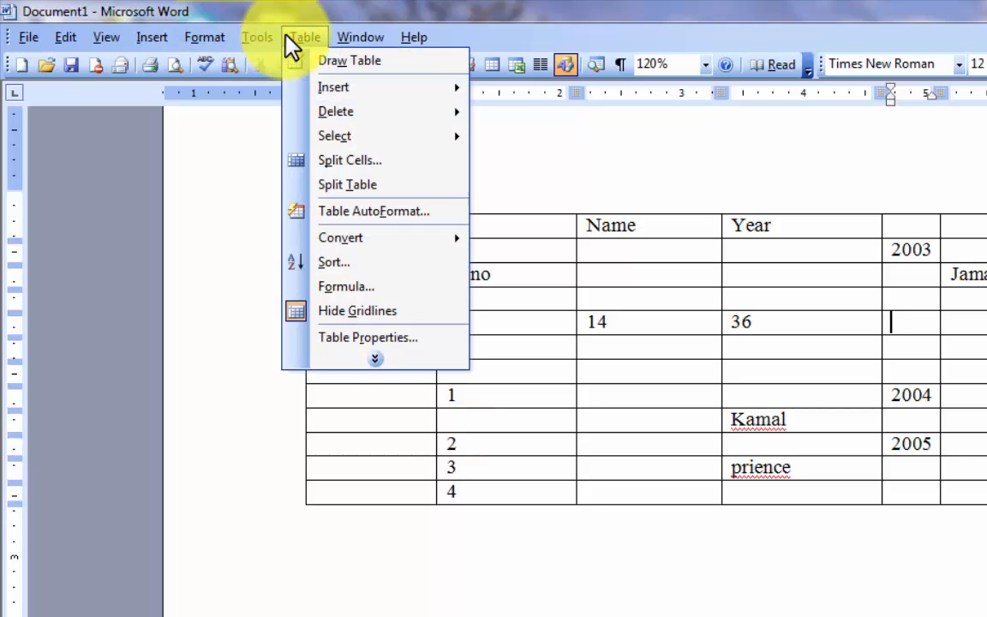
pyautogui.click(343, 287)
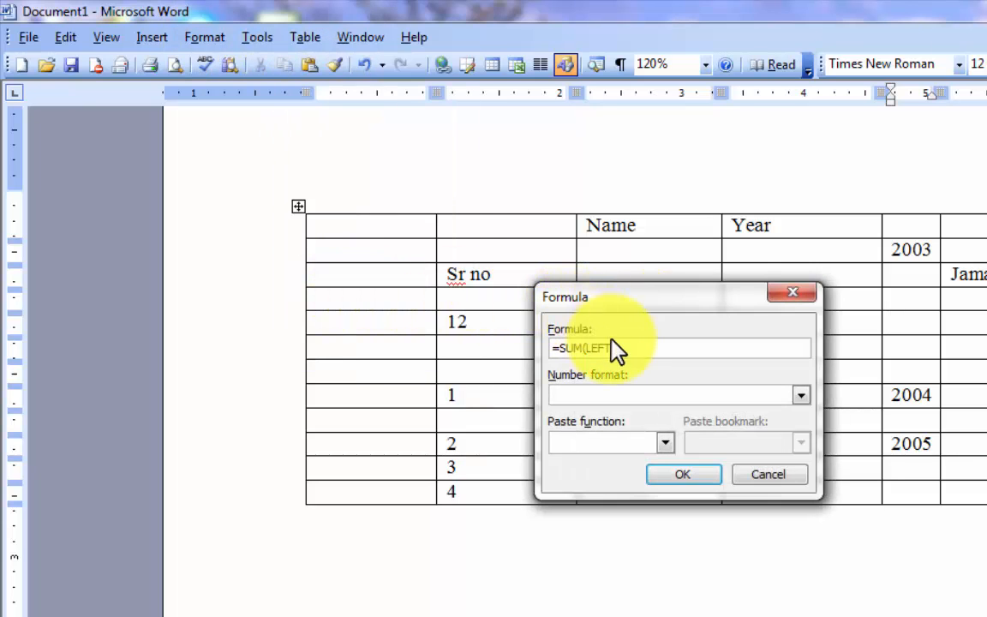
pyautogui.press('BackSpace')
pyautogui.press('BackSpace')
pyautogui.press('BackSpace')
pyautogui.press('BackSpace')
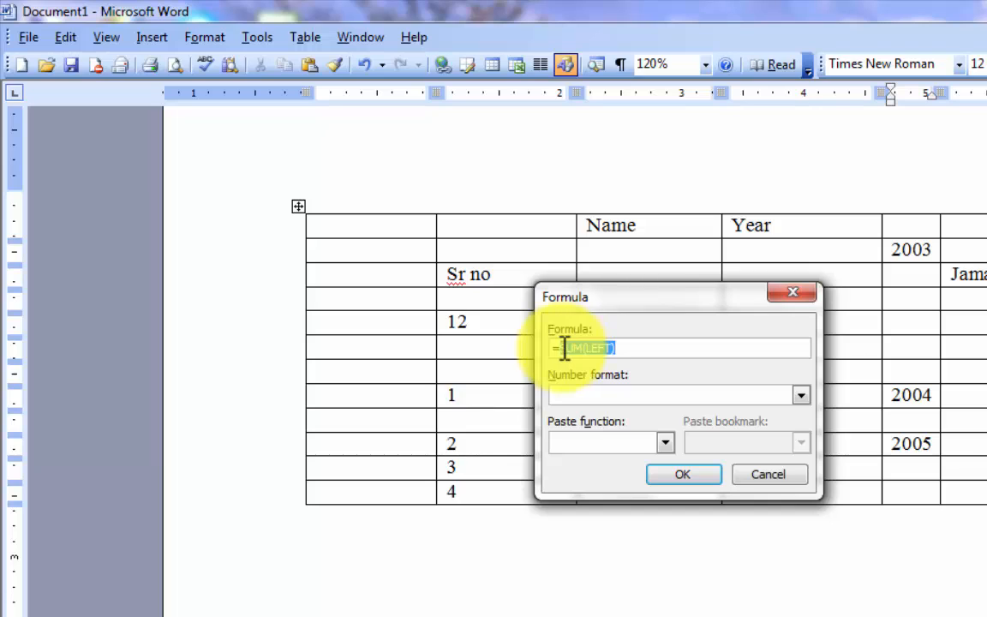
pyautogui.press('BackSpace')
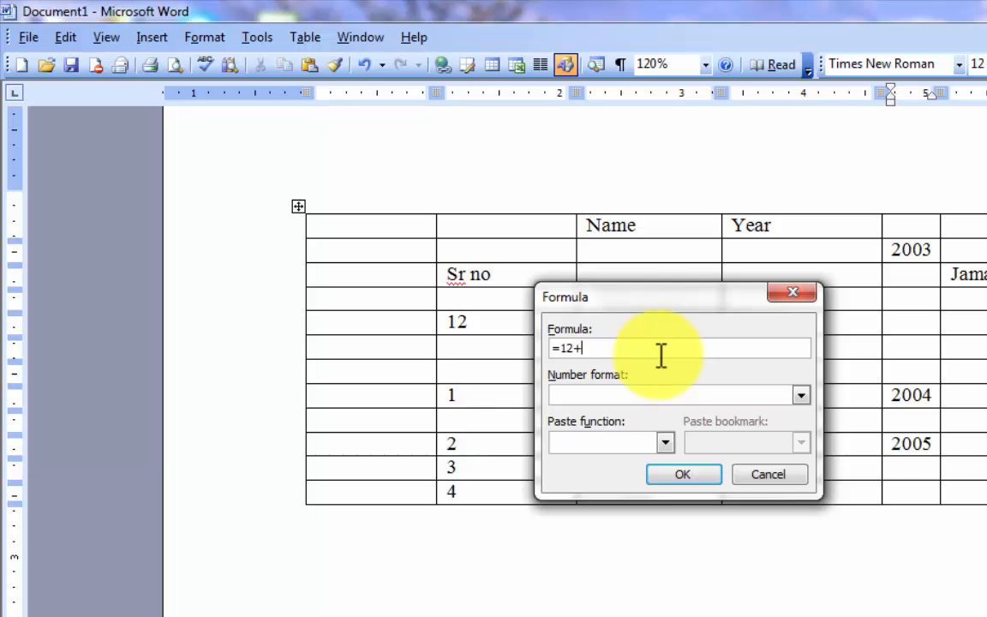
pyautogui.moveTo(627, 297); pyautogui.dragTo(684, 395)
pyautogui.write('12+14')
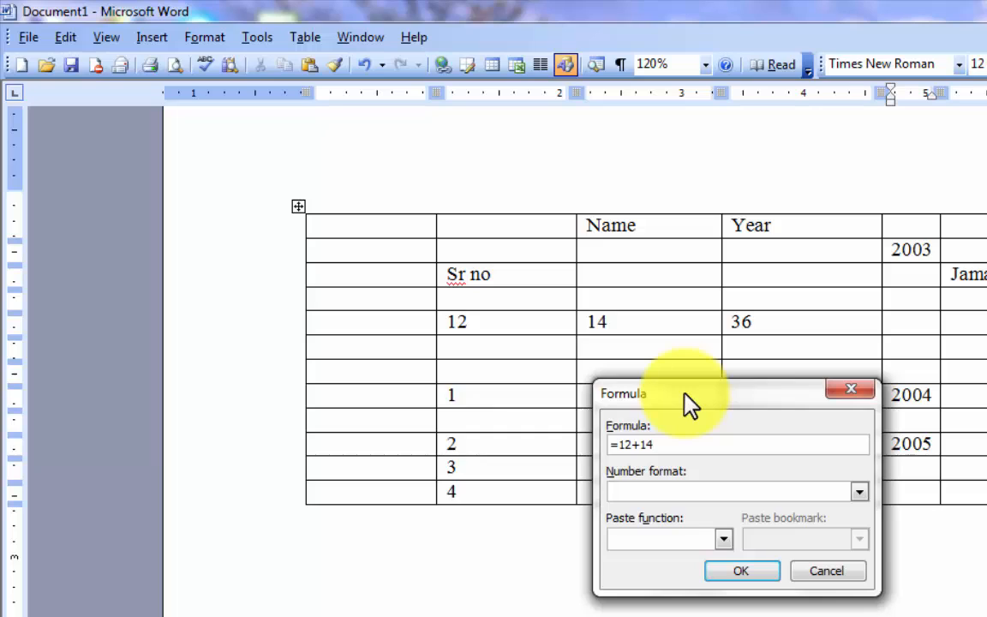
pyautogui.write('+36')
pyautogui.press('BackSpace')
pyautogui.press('BackSpace')
pyautogui.press('BackSpace')
pyautogui.write('-36')
pyautogui.press('Return')
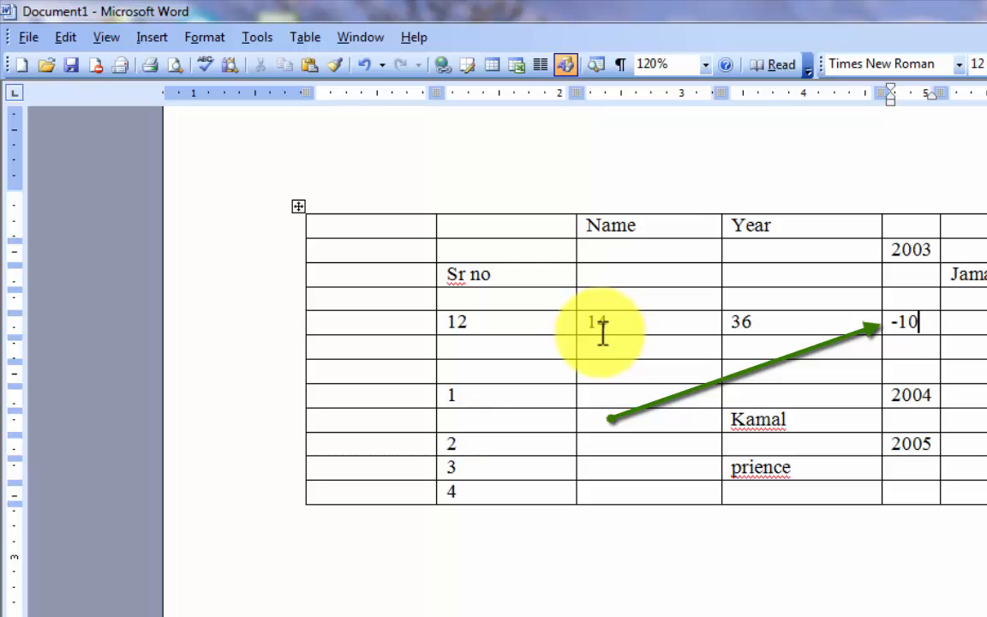
pyautogui.doubleClick(742, 322)
pyautogui.click(913, 322)
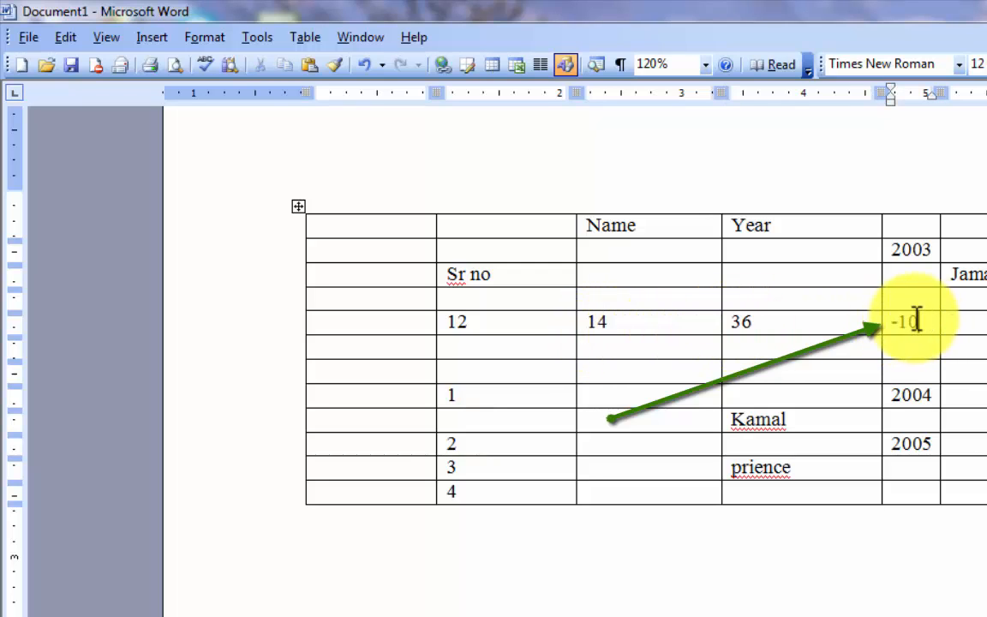
pyautogui.click(309, 37)
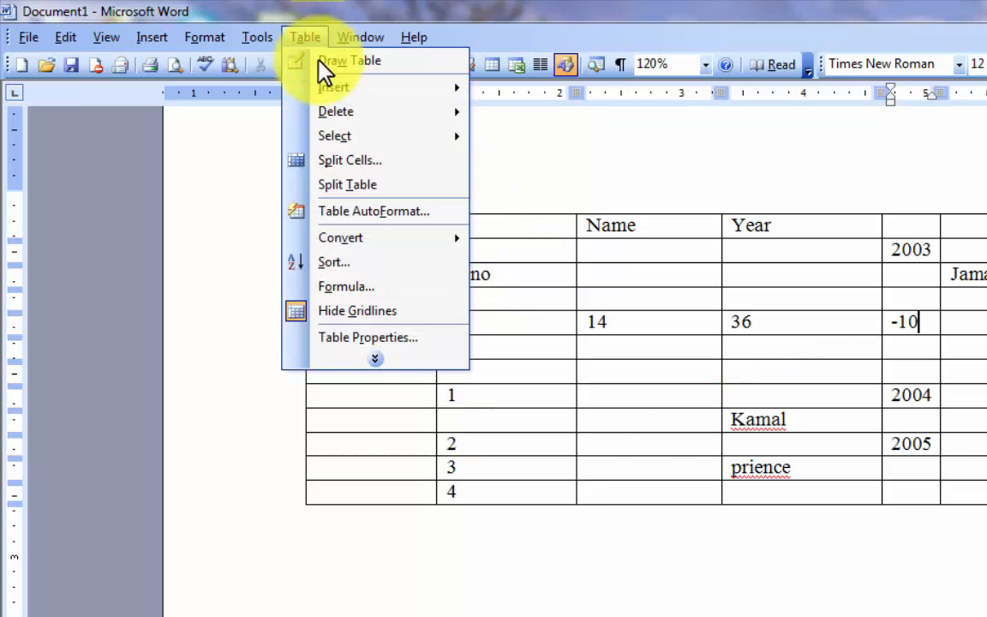
pyautogui.click(375, 358)
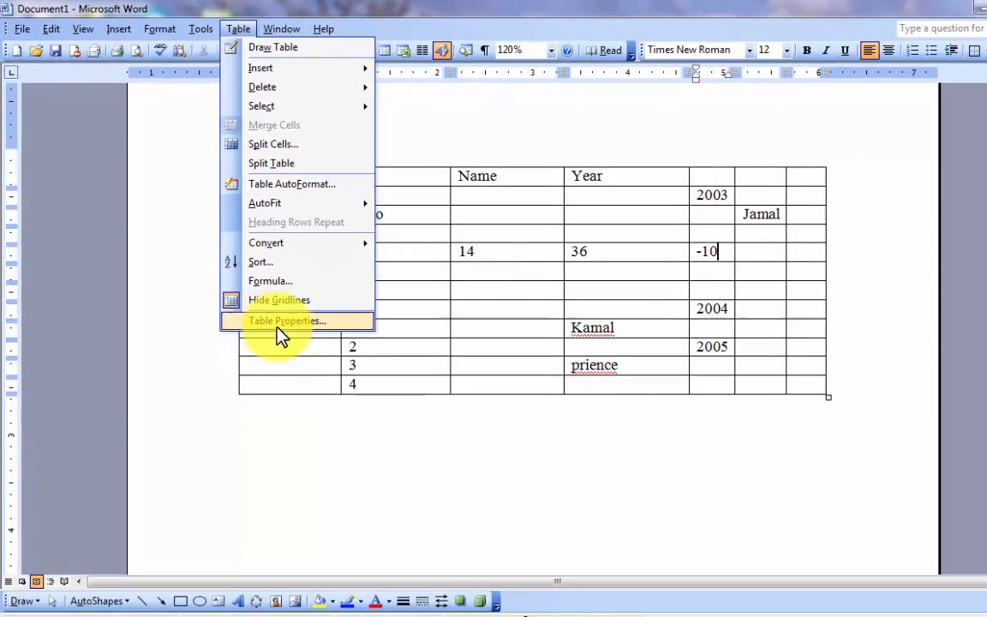
pyautogui.click(597, 610)
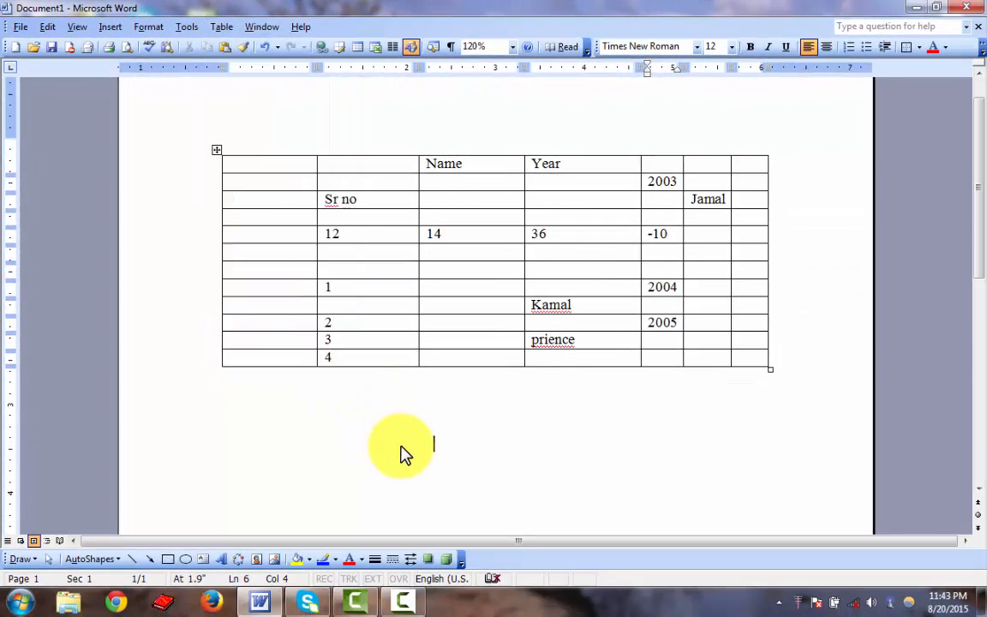
pyautogui.click(221, 27)
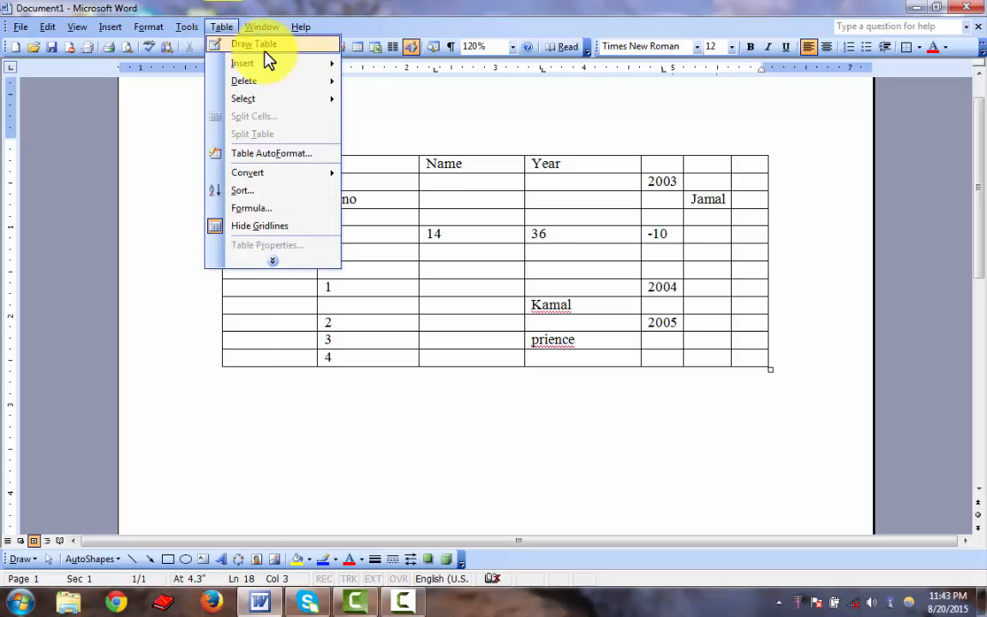
pyautogui.moveTo(258, 66)
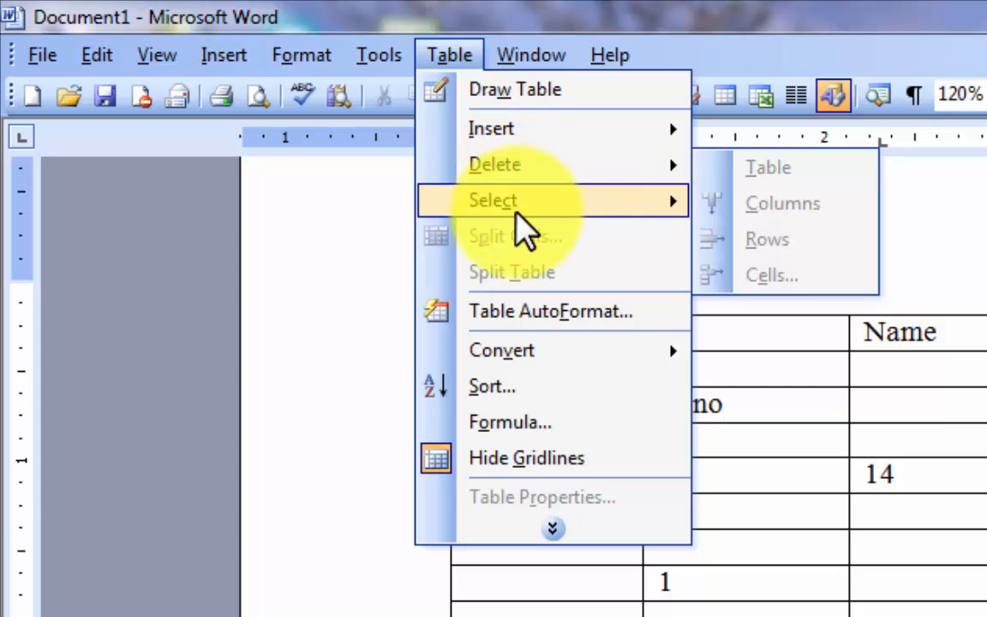
pyautogui.moveTo(517, 214)
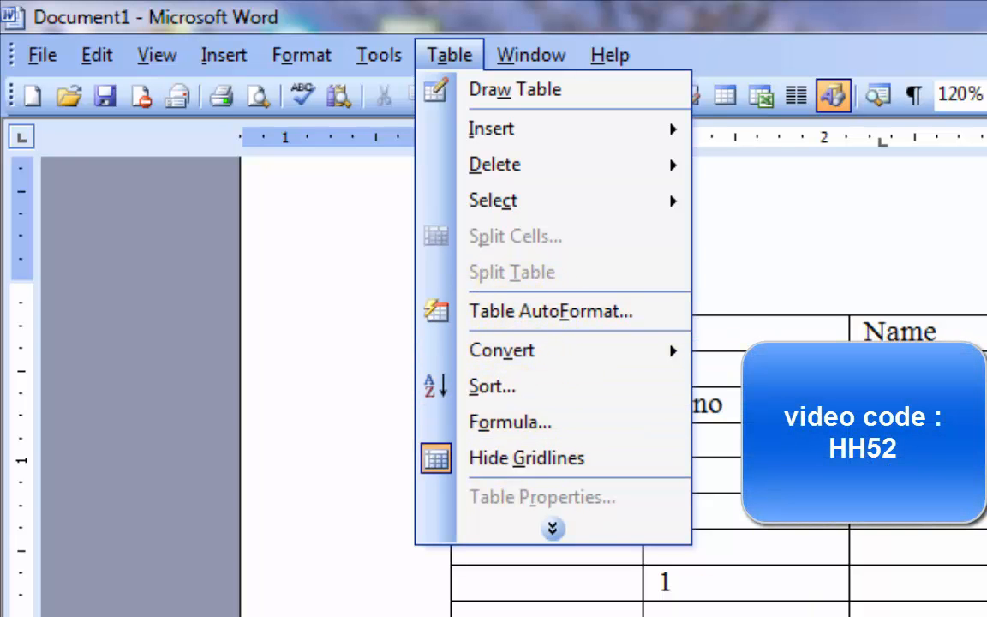
pyautogui.click(555, 494)
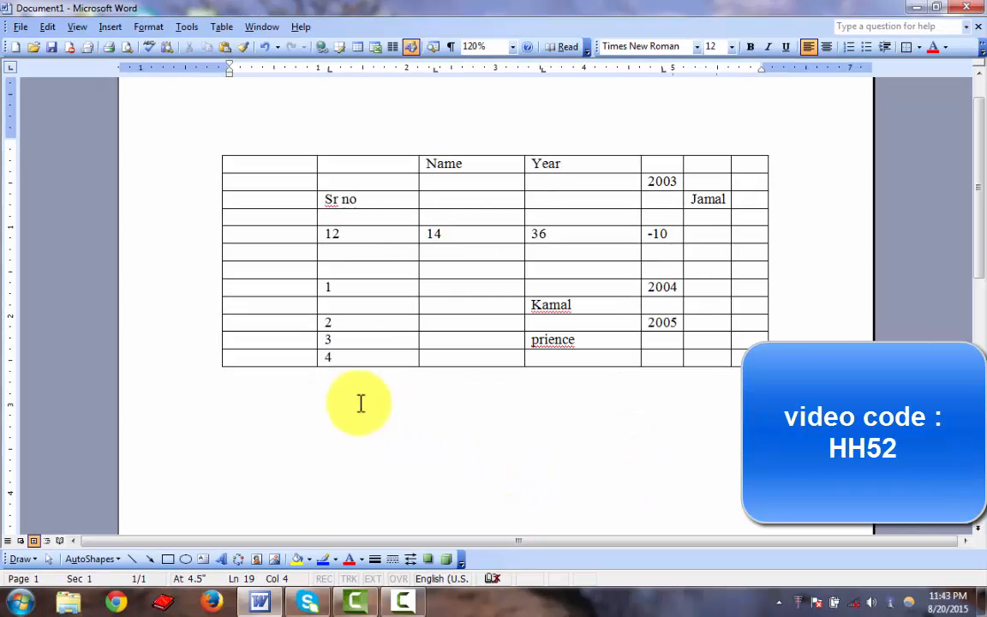
pyautogui.click(280, 178)
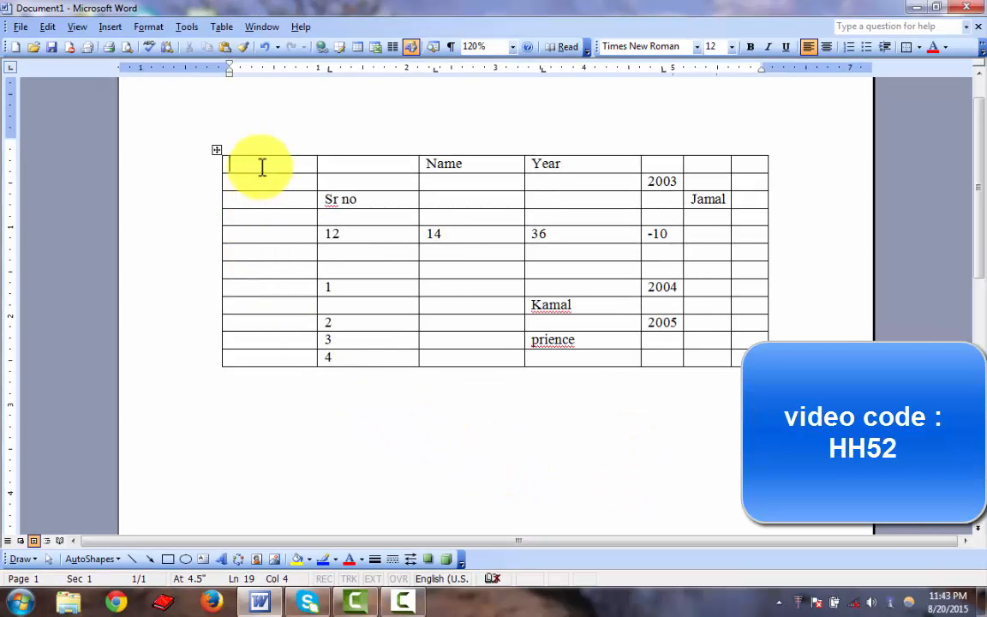
pyautogui.click(288, 220)
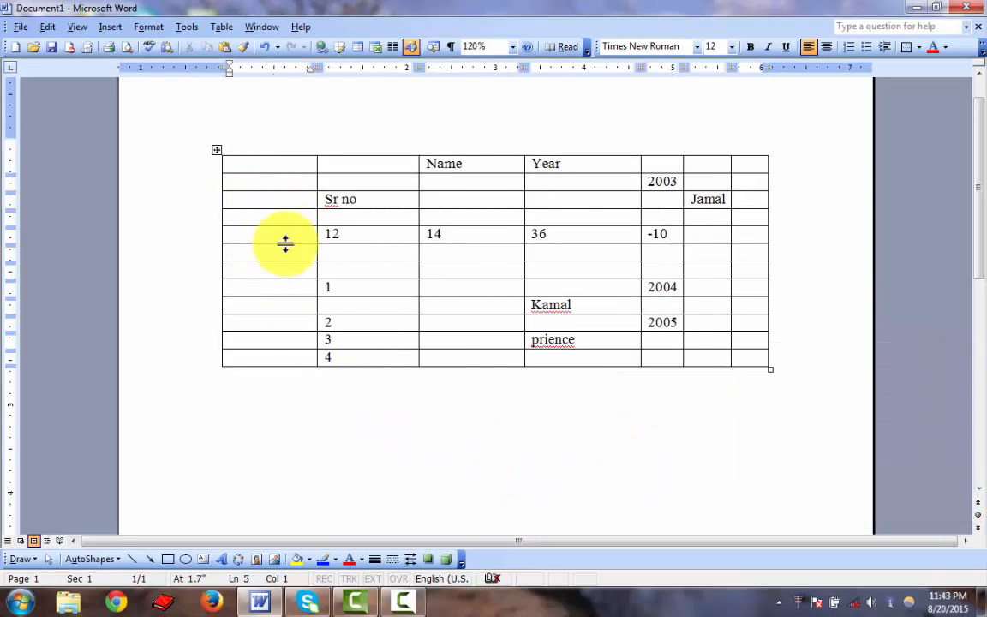
pyautogui.click(677, 141)
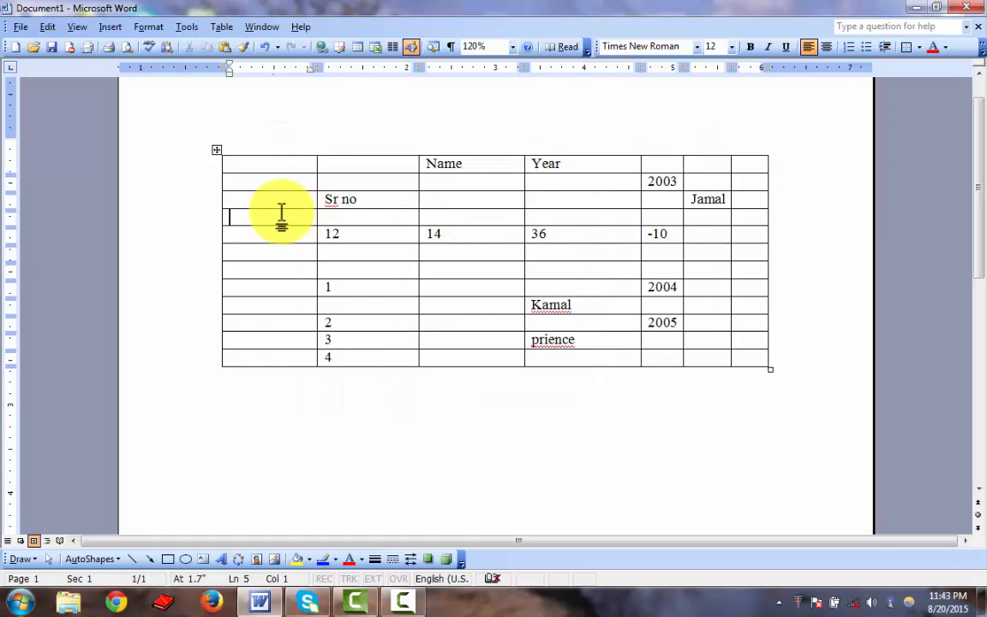